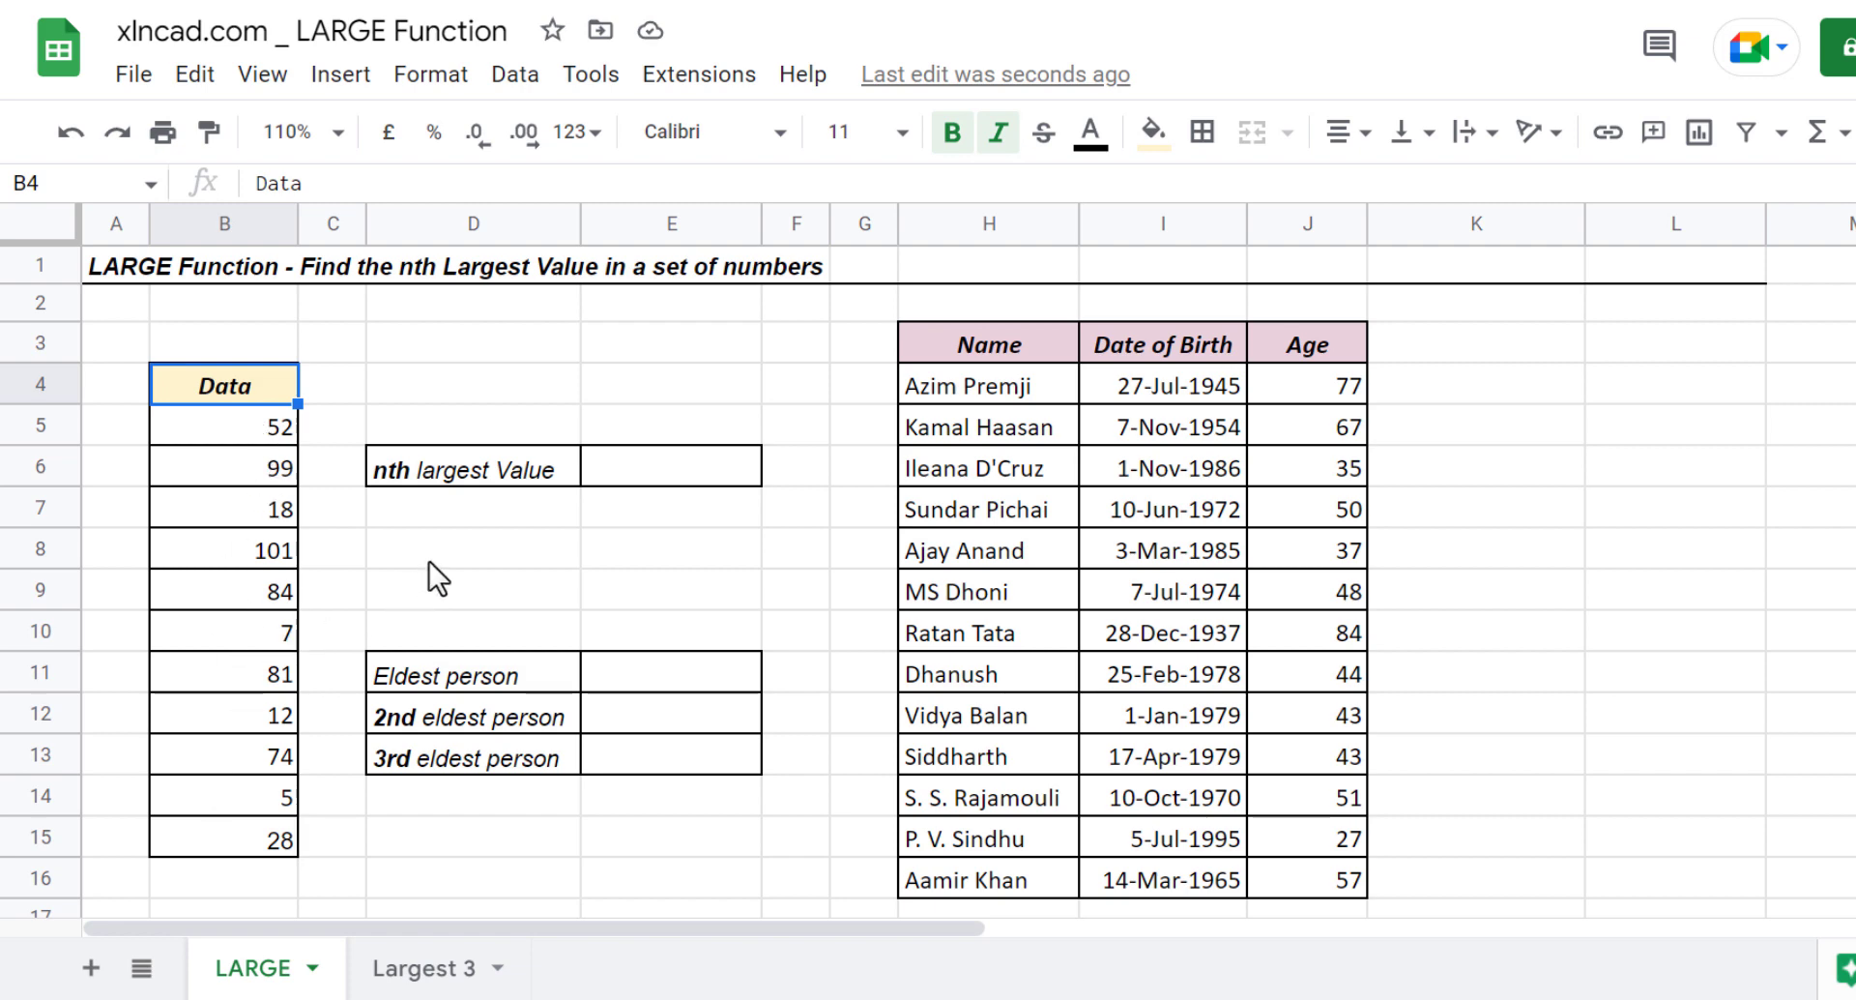
- Enter =LARGE(B5:B15,3) in E6 to return the third largest Data value, 84
click(637, 468)
text(=)
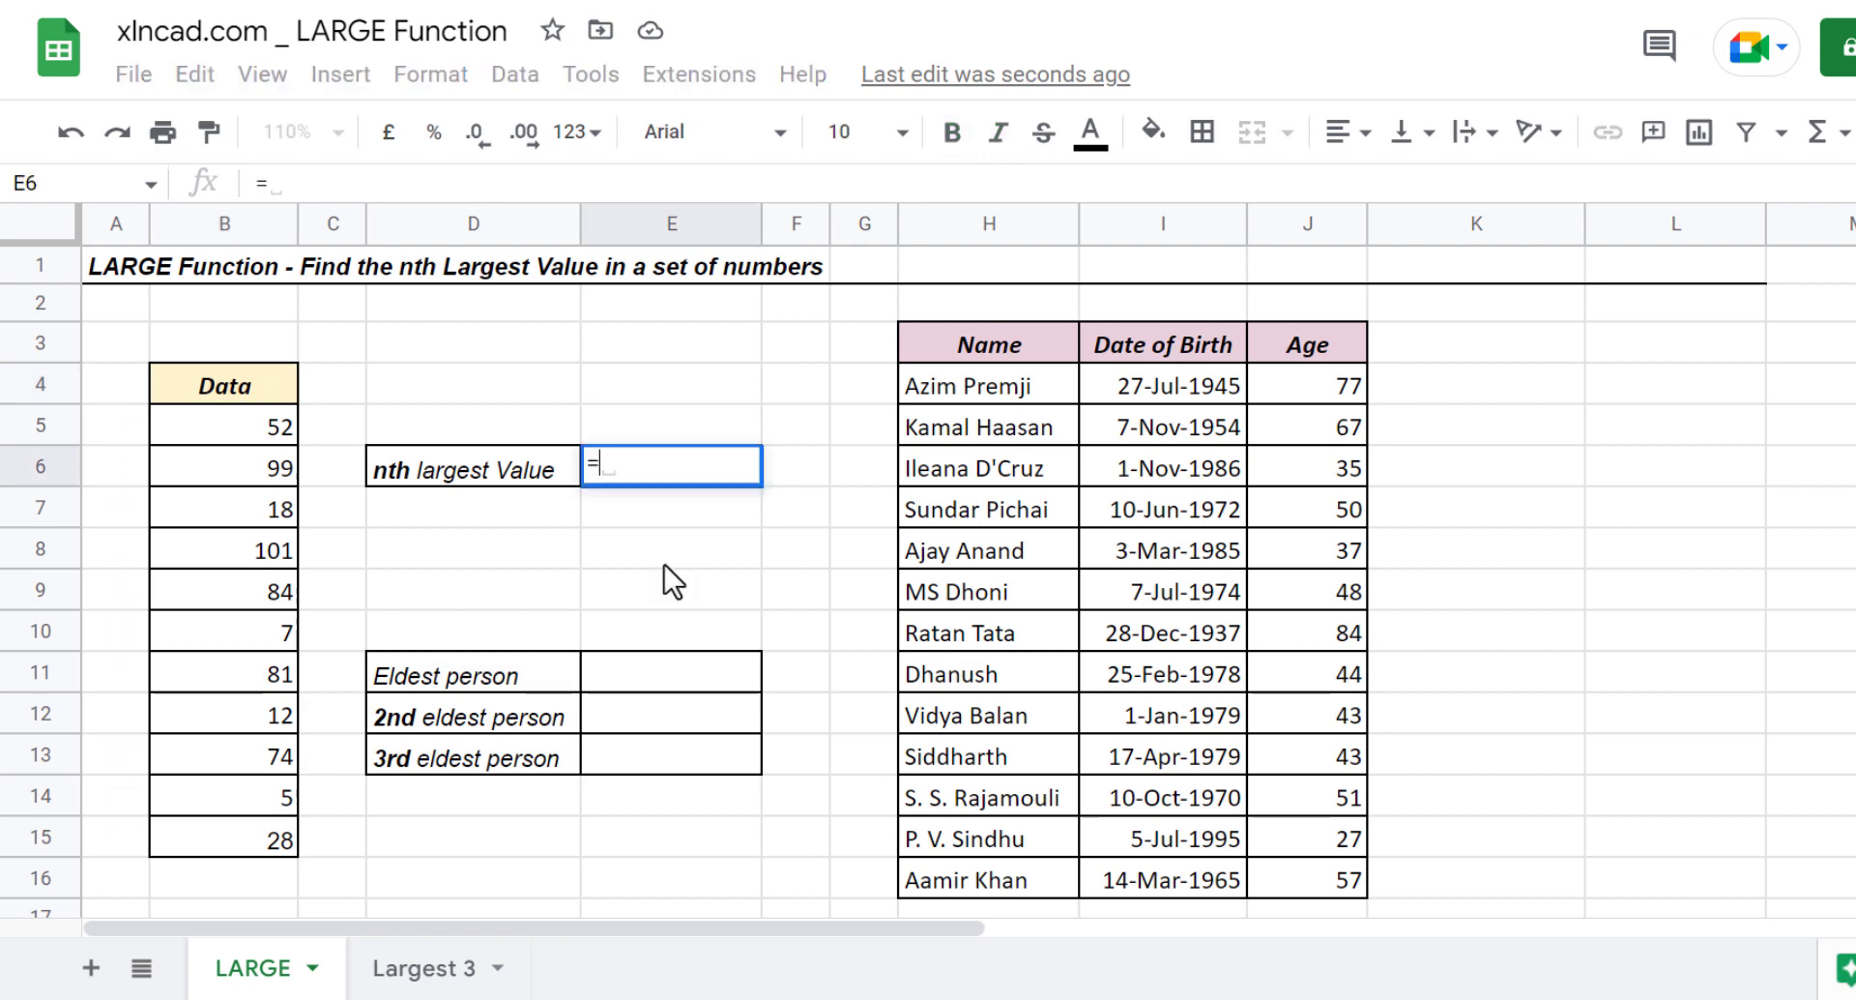
text(LARGE()
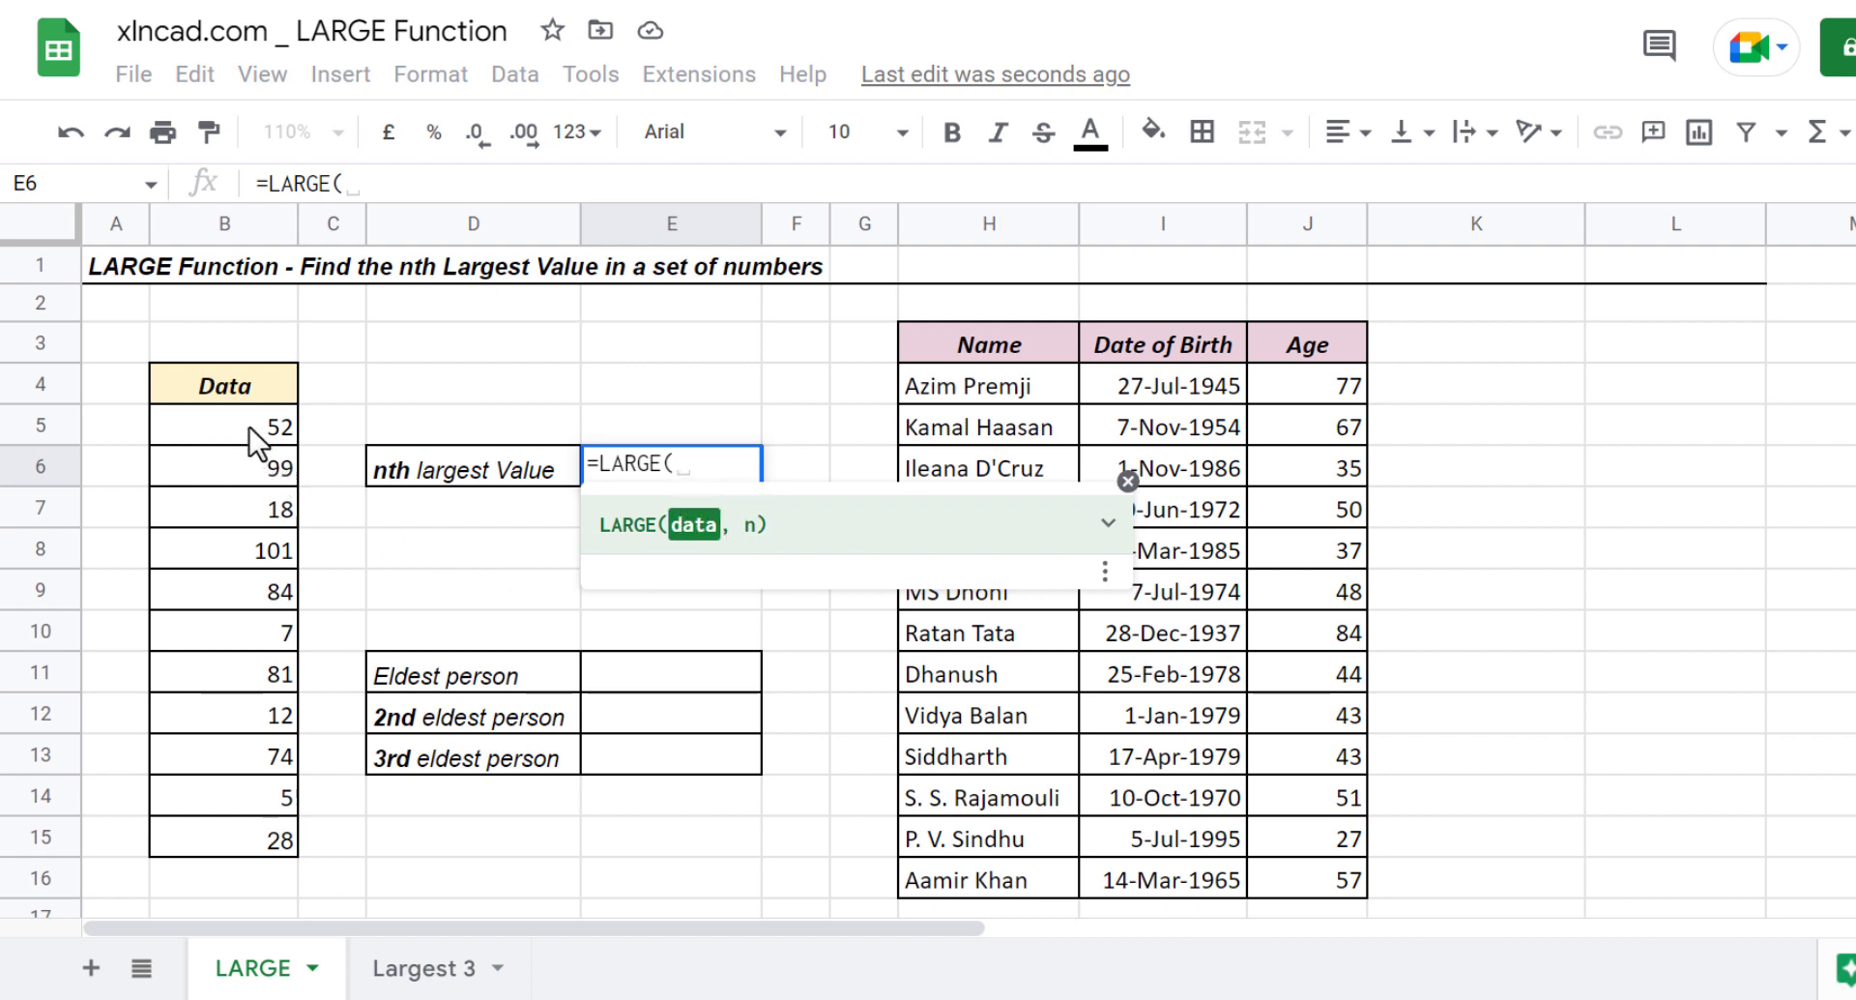
drag(253, 431, 236, 828)
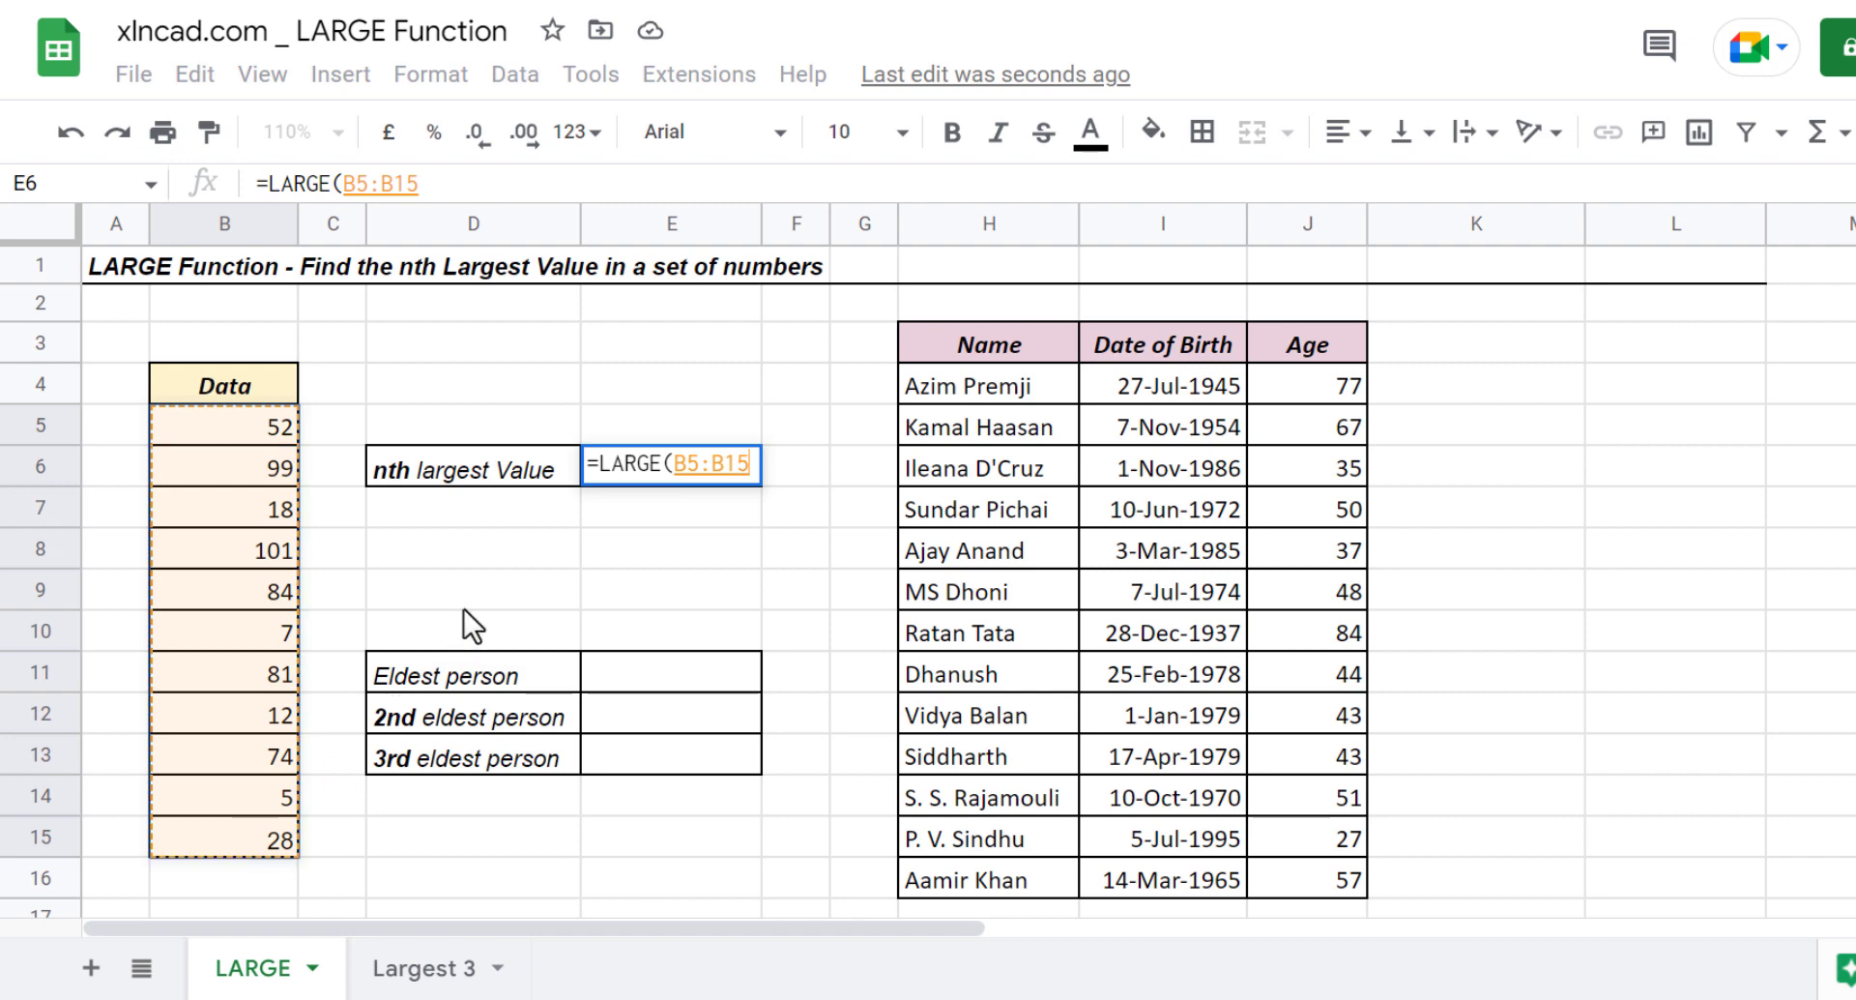
text(,)
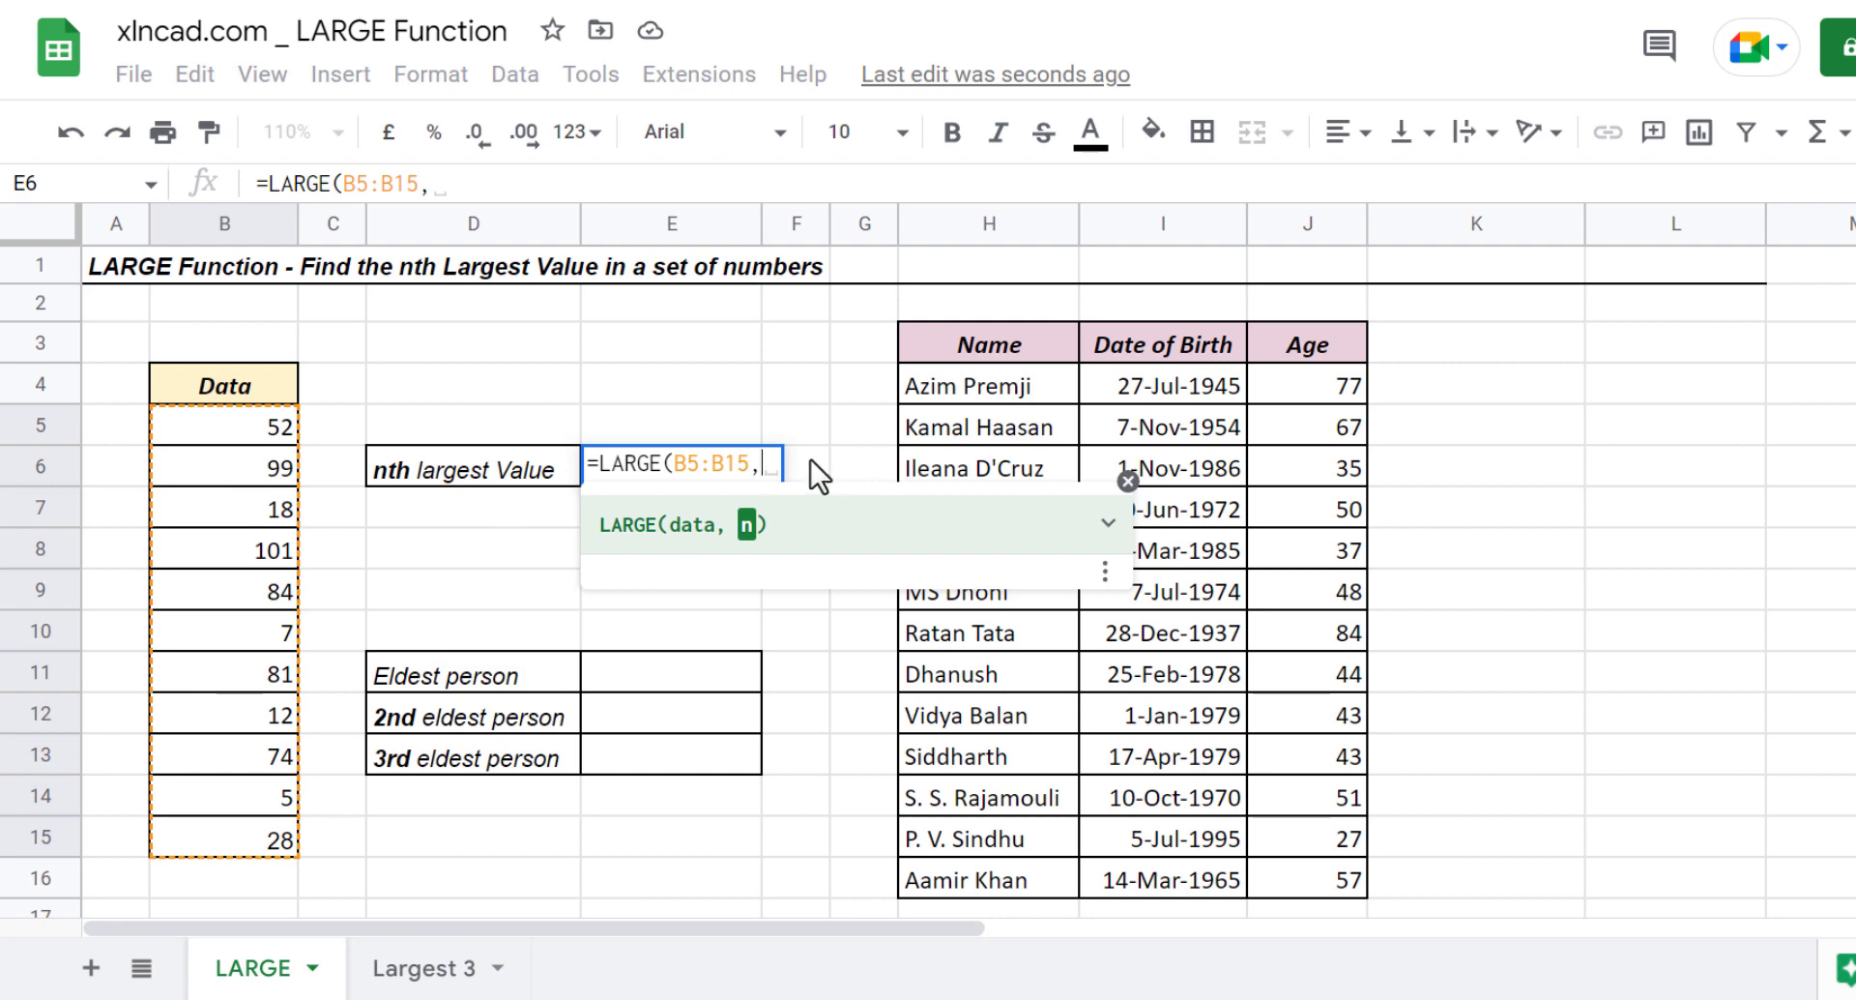
text(3)
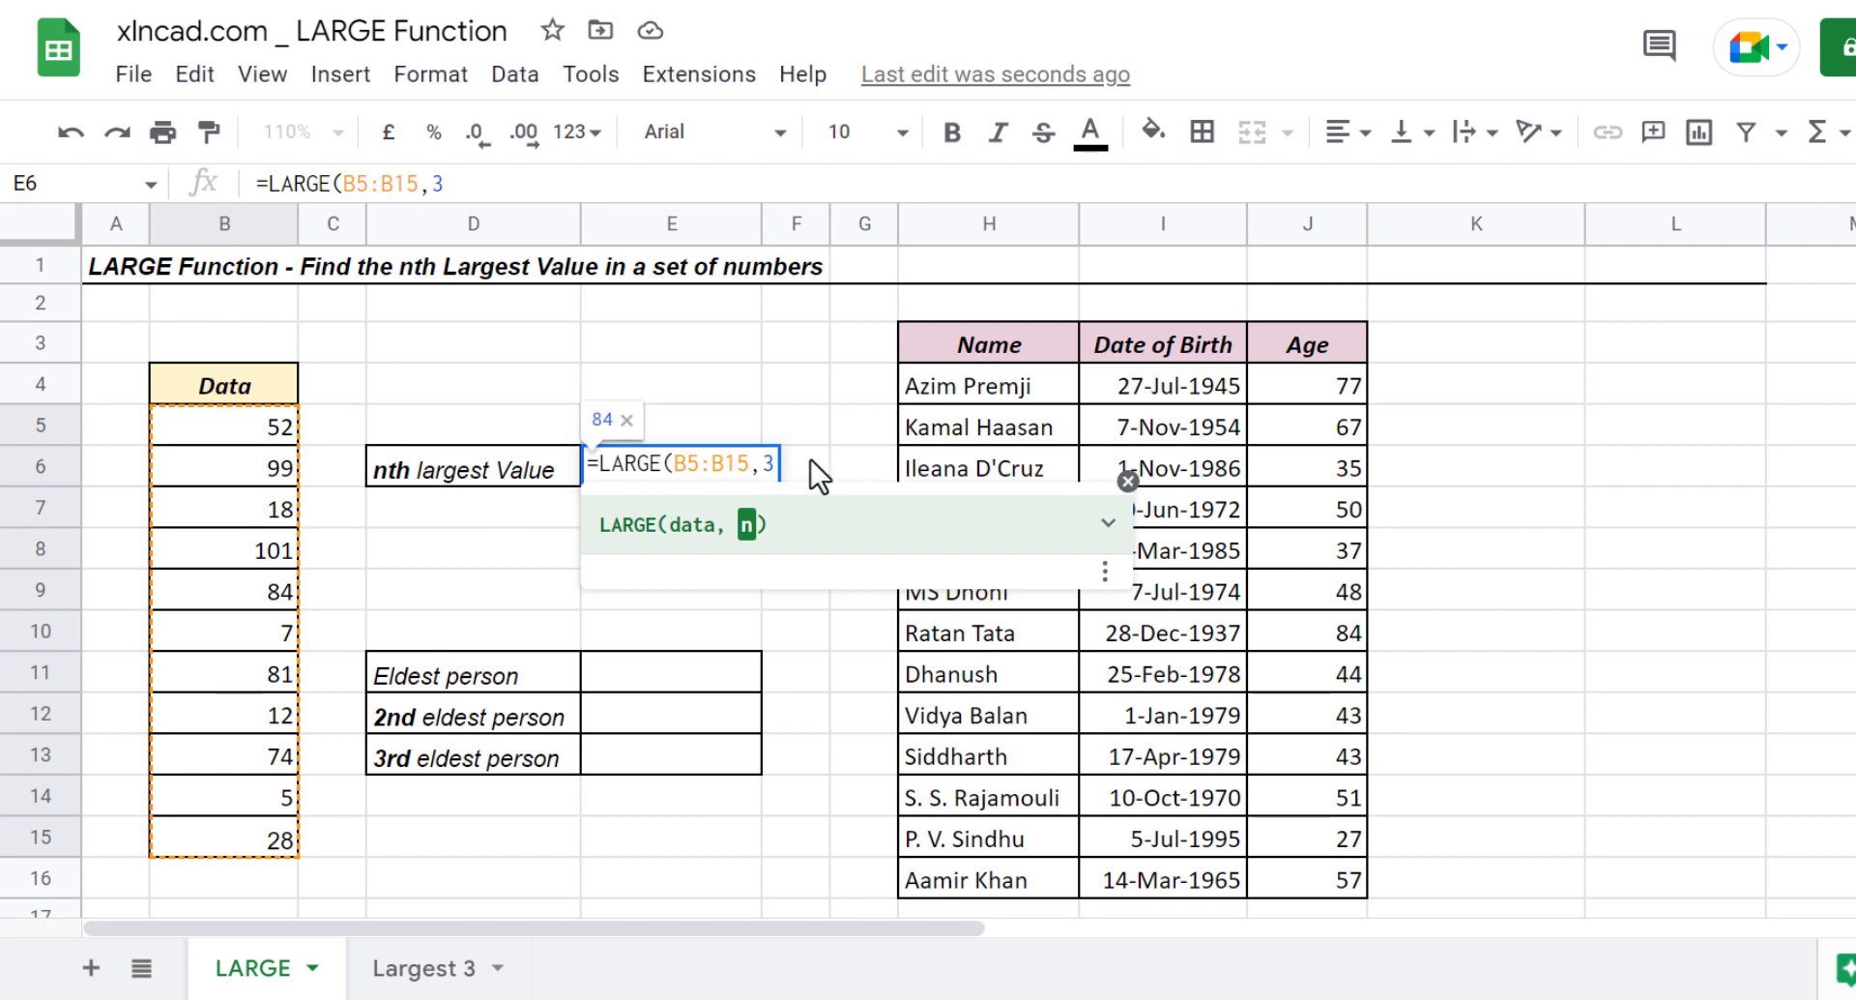
text())
key(Return)
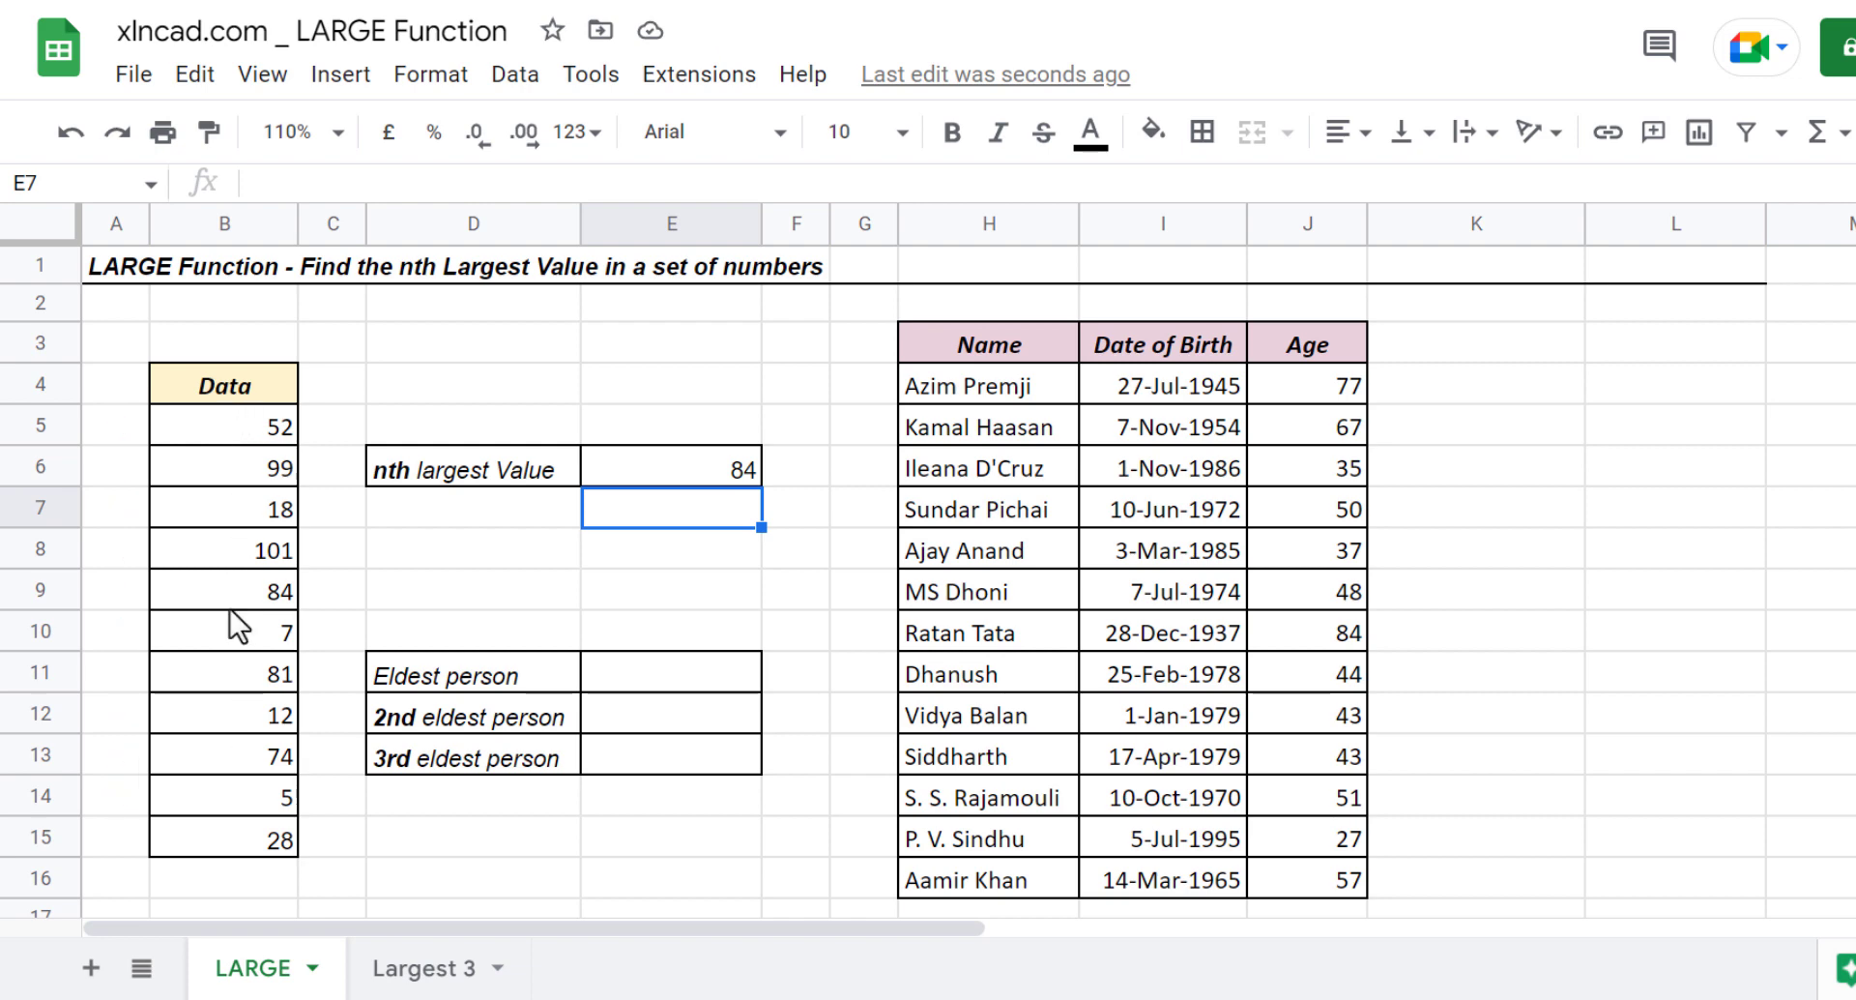
- Change the rank in E6's LARGE formula from 3 to 5, returning 74
click(658, 472)
double_click(423, 184)
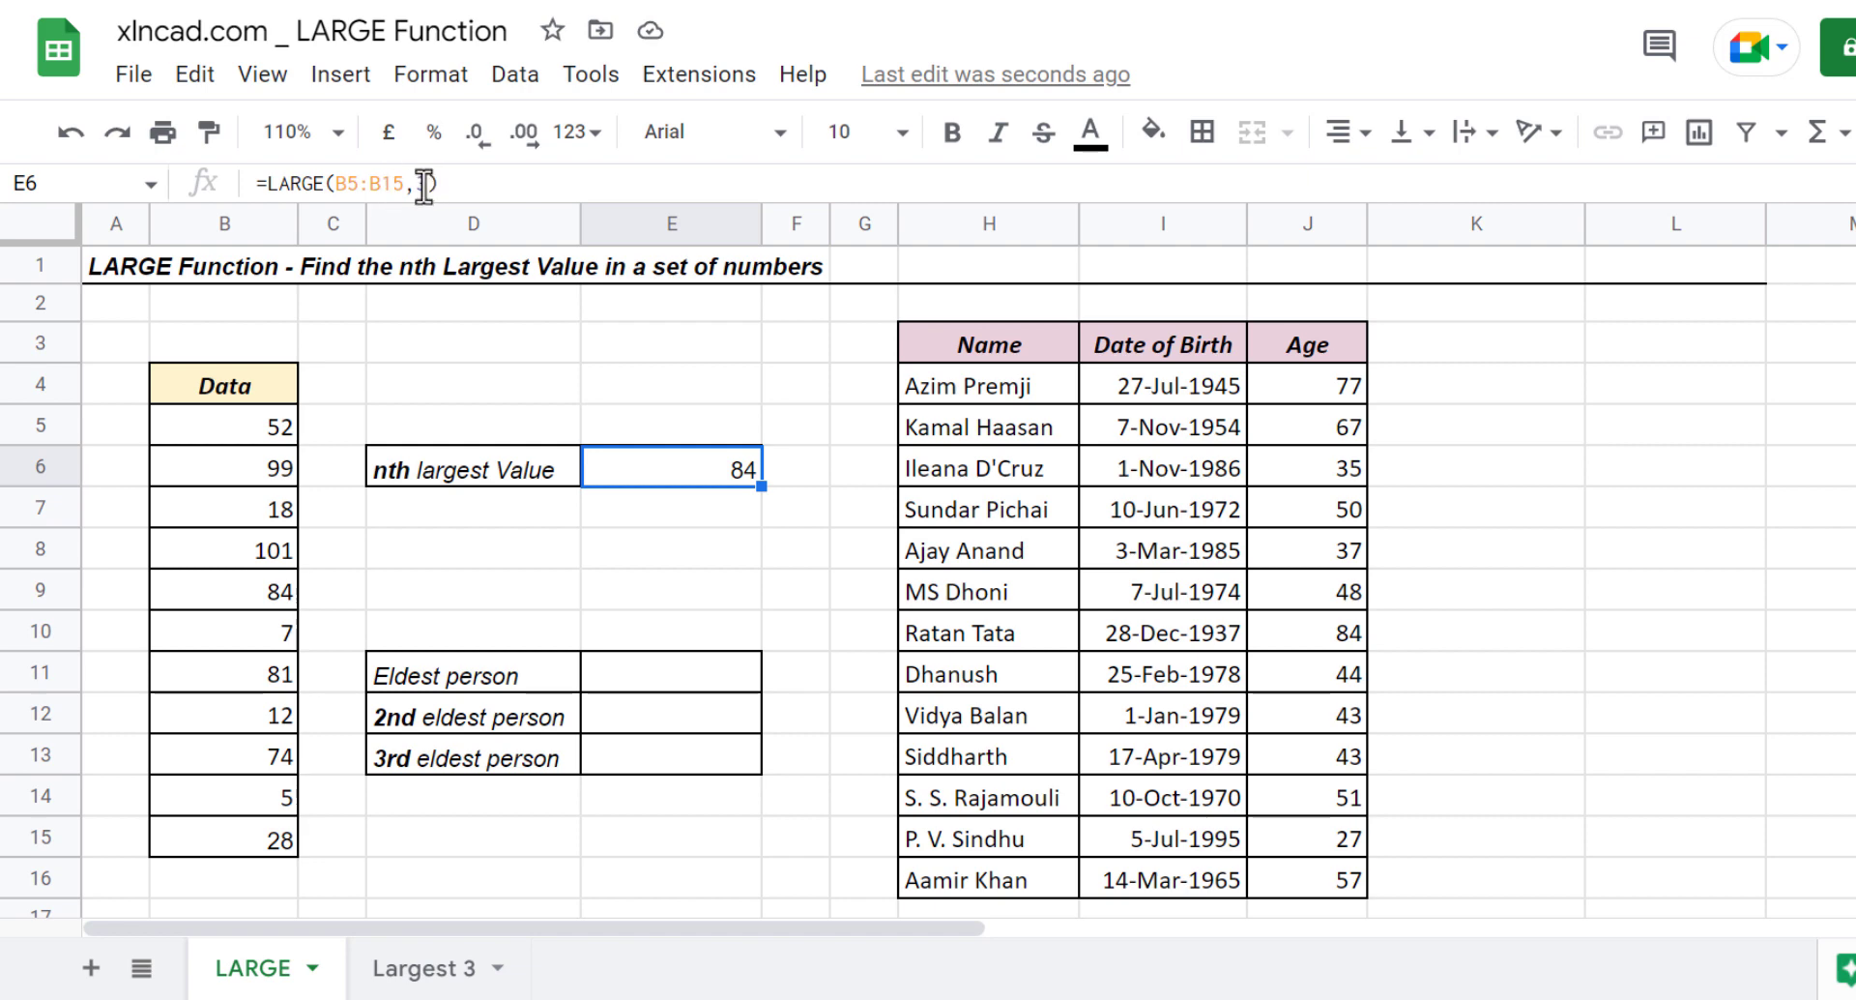
key(BackSpace)
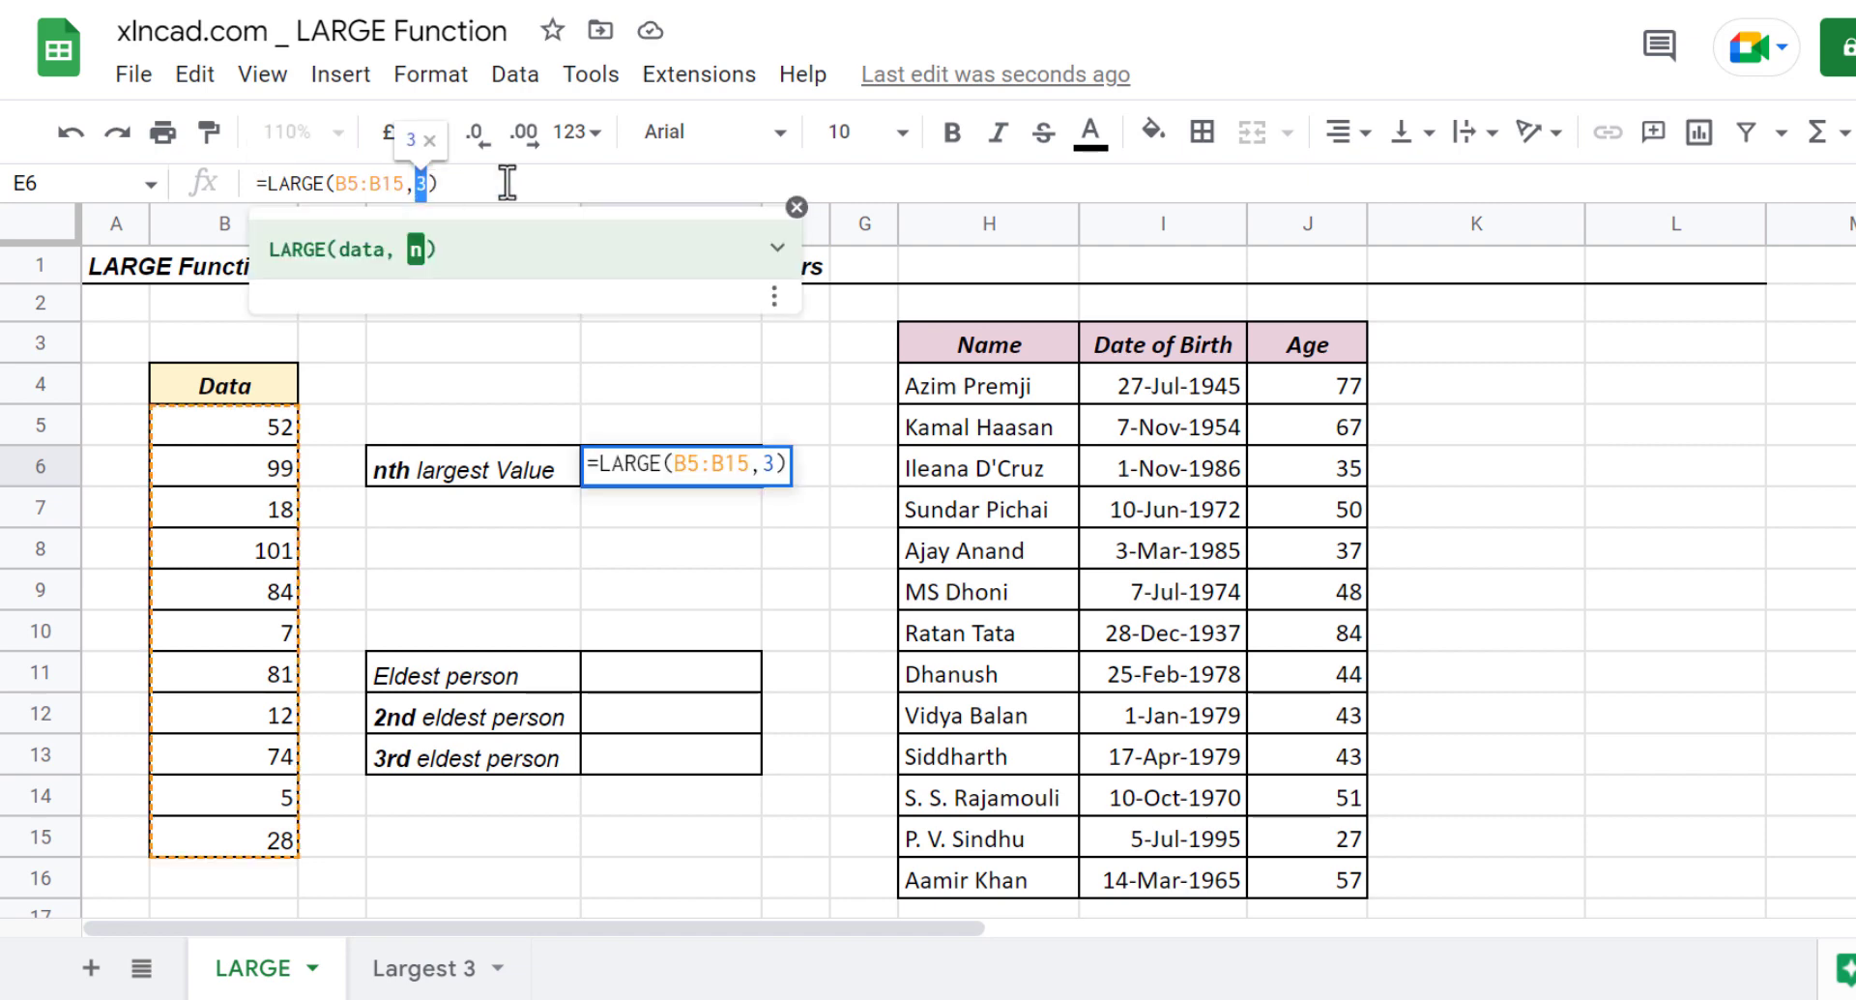
text(5)
key(Return)
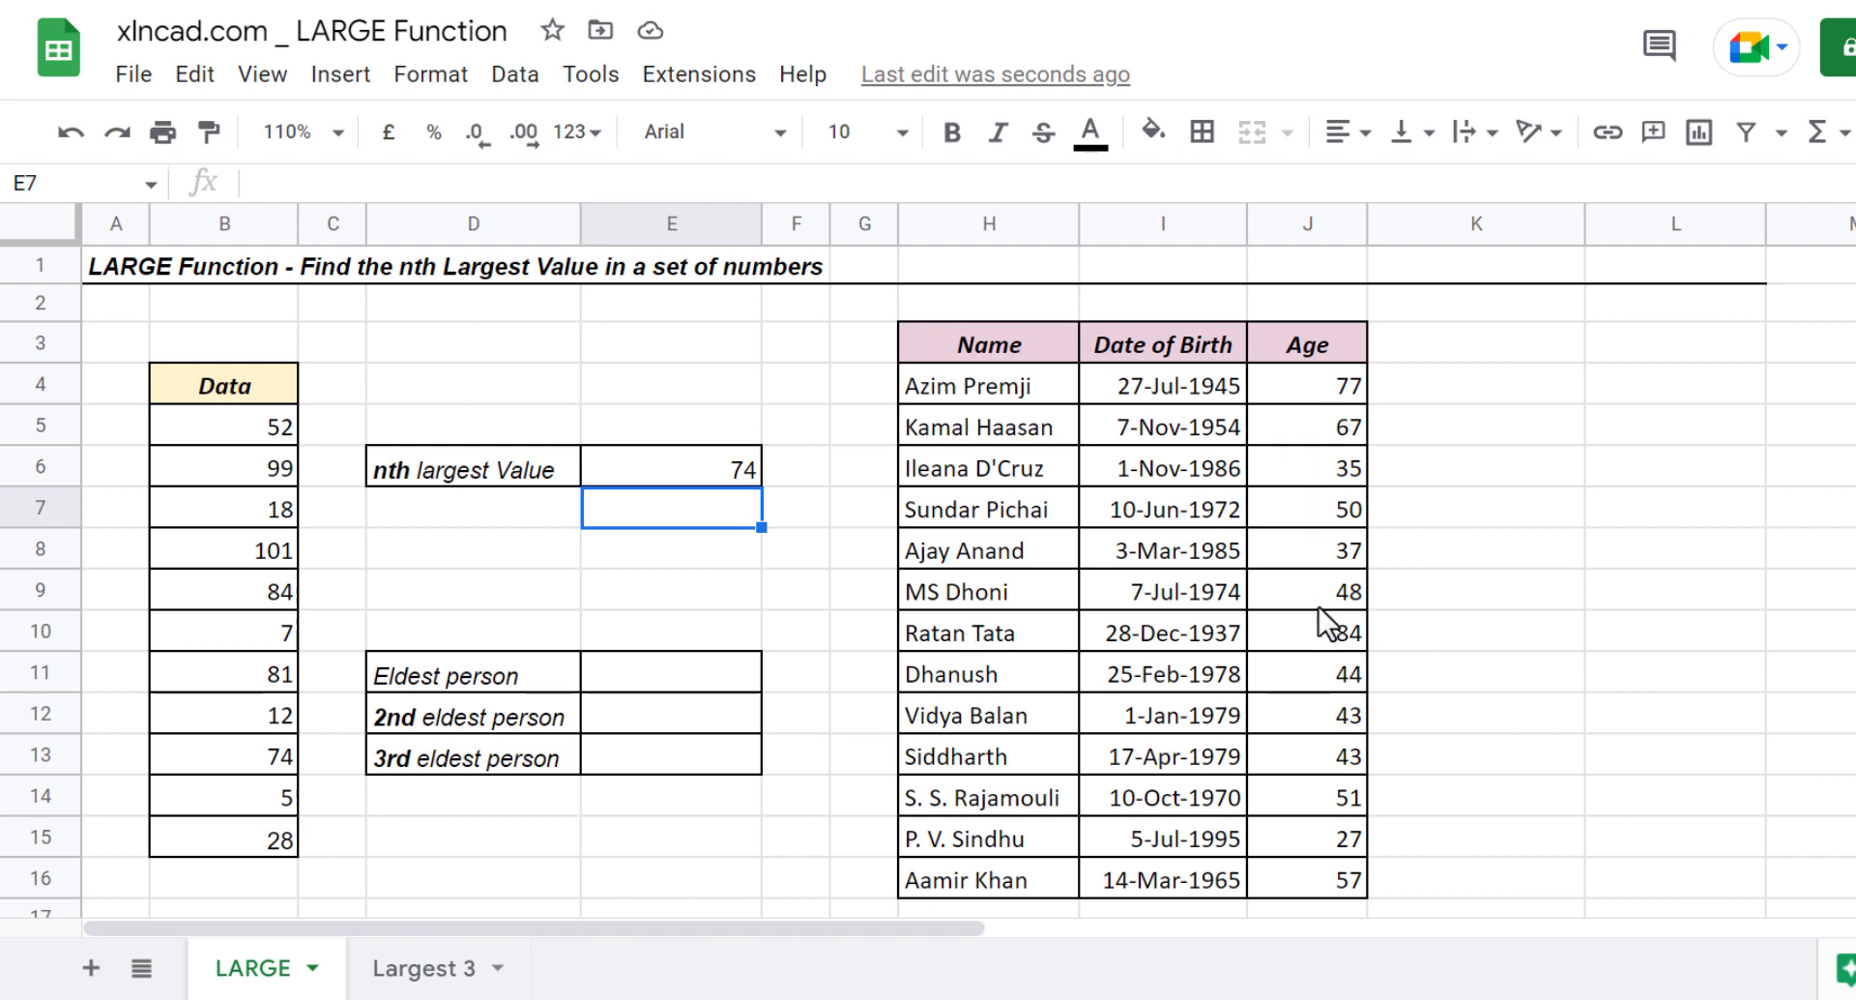
- Enter =LARGE(J4:J16,1) in E8 to return the highest age, 84
click(688, 559)
text(=LA)
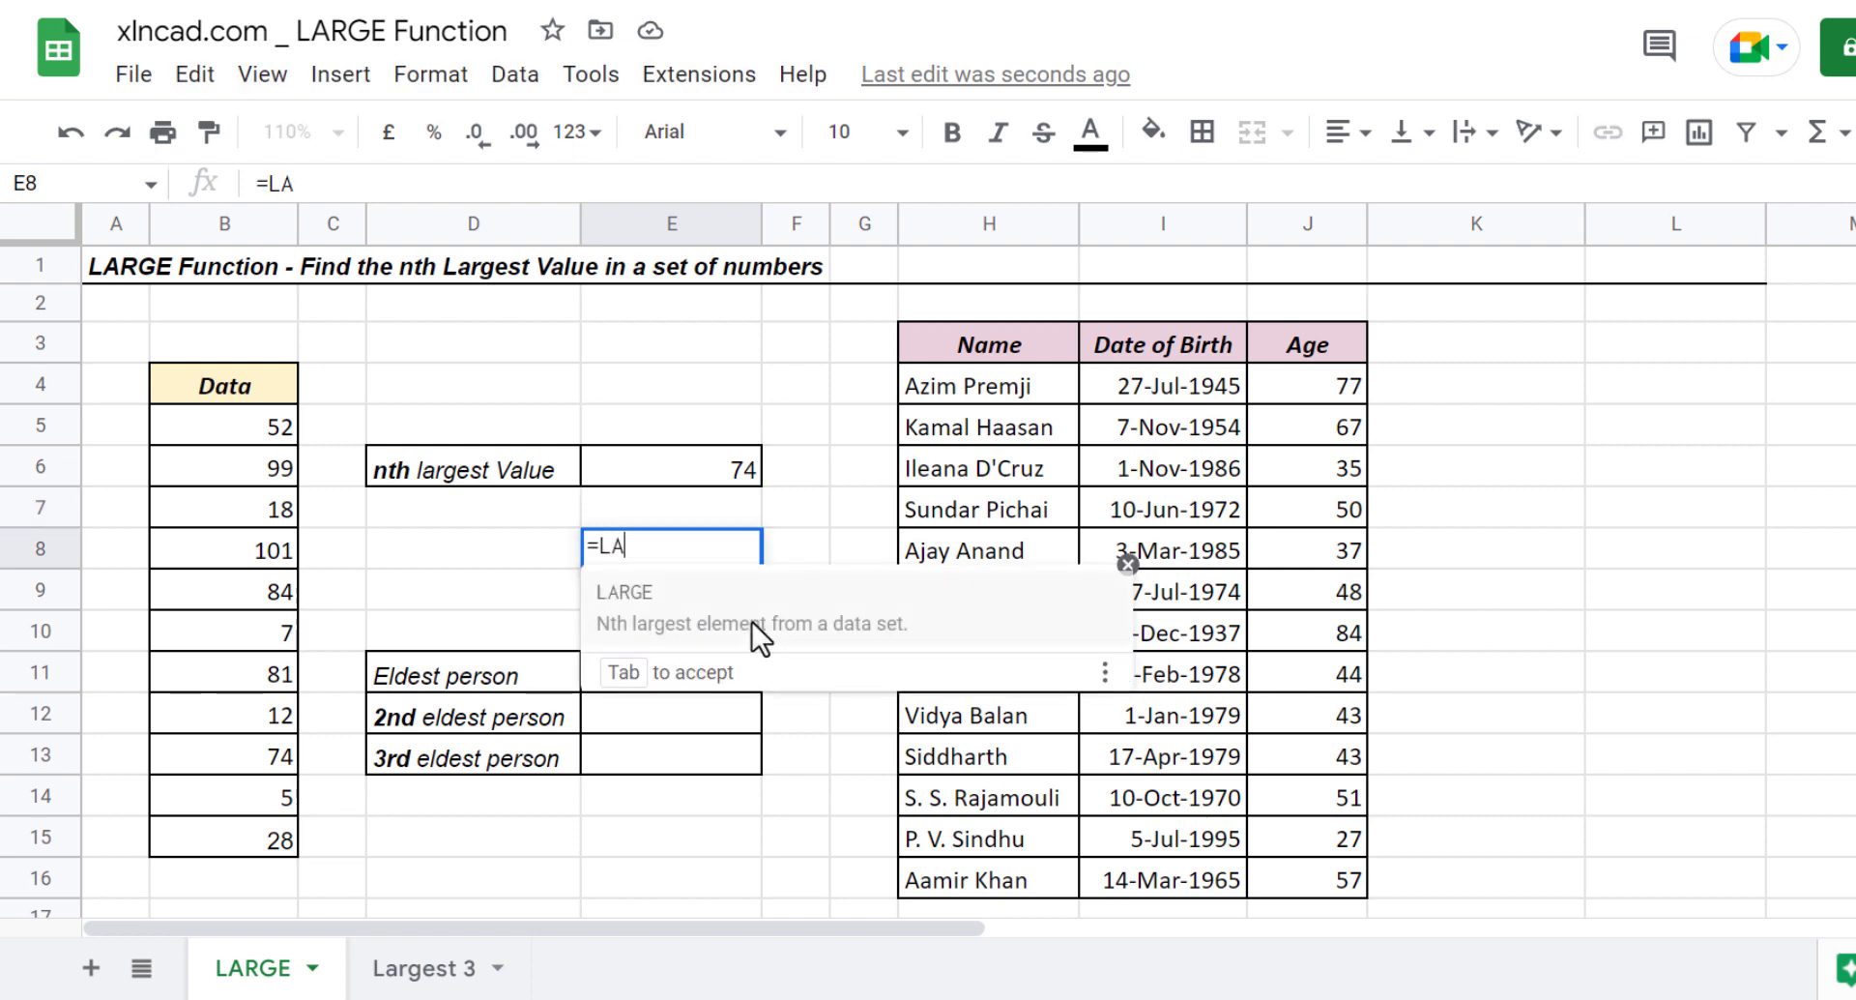
text(RGE)
key(Tab)
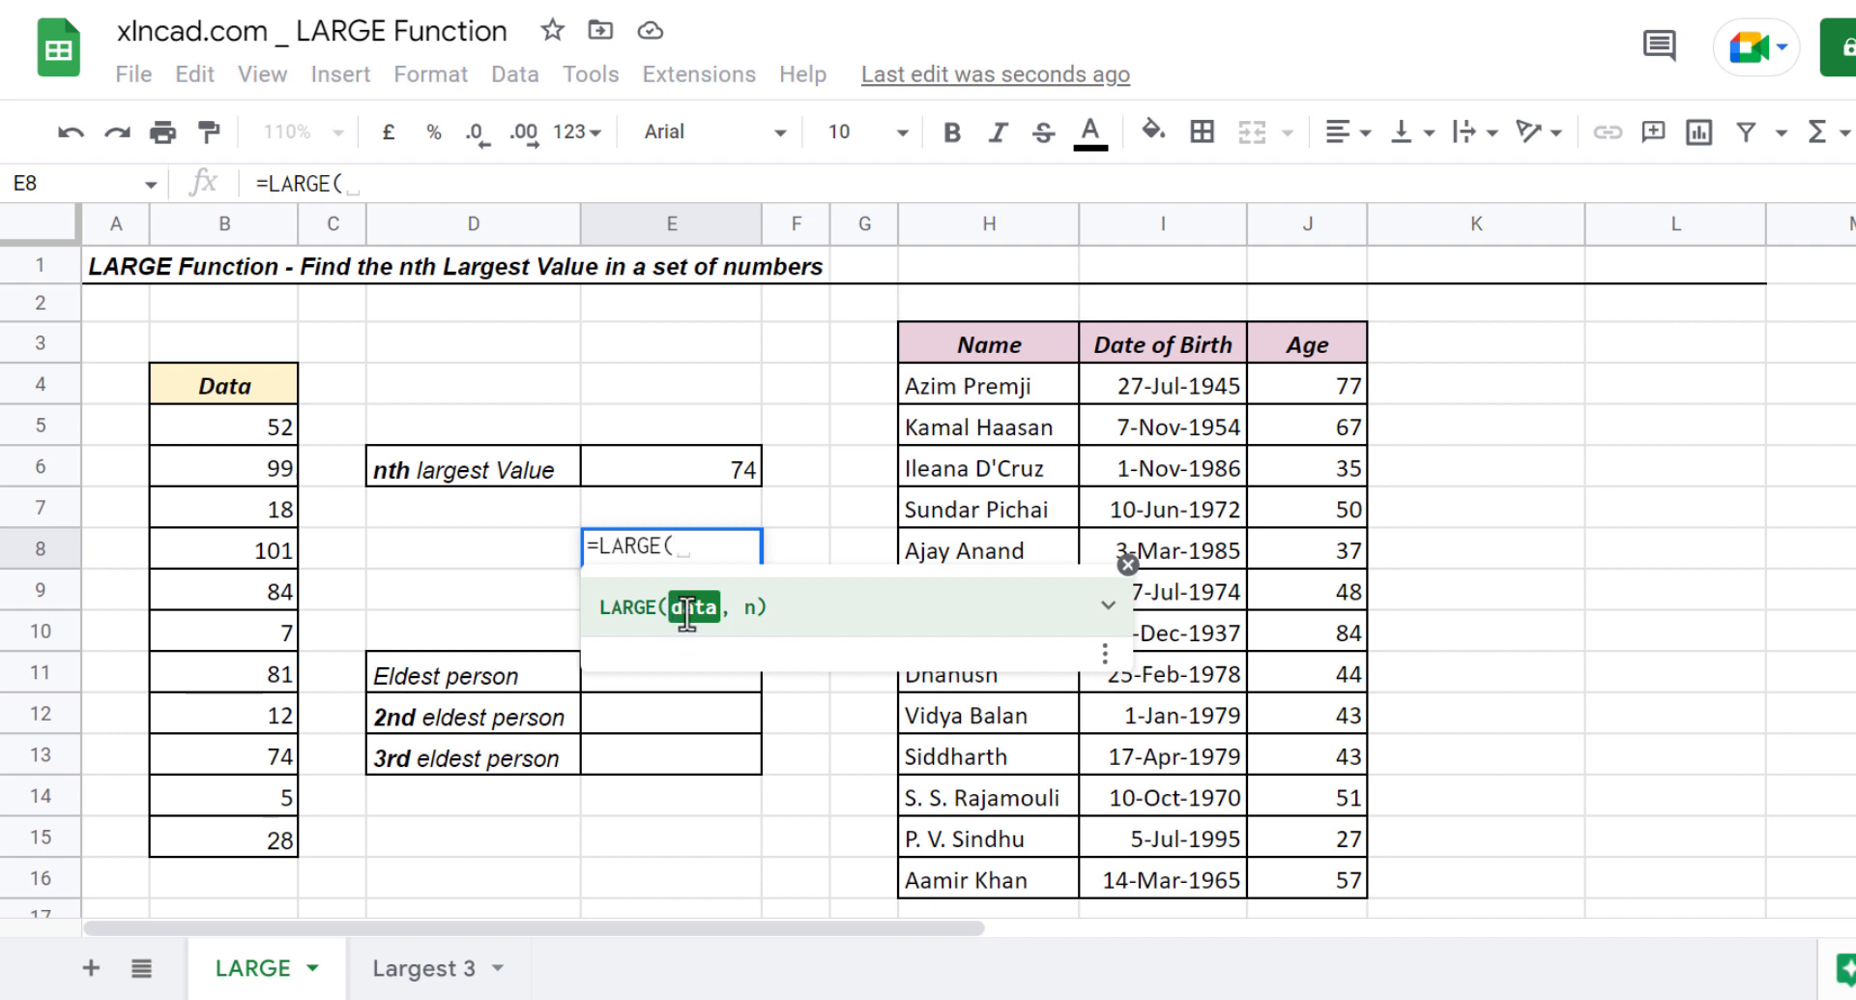
drag(1291, 386, 1294, 875)
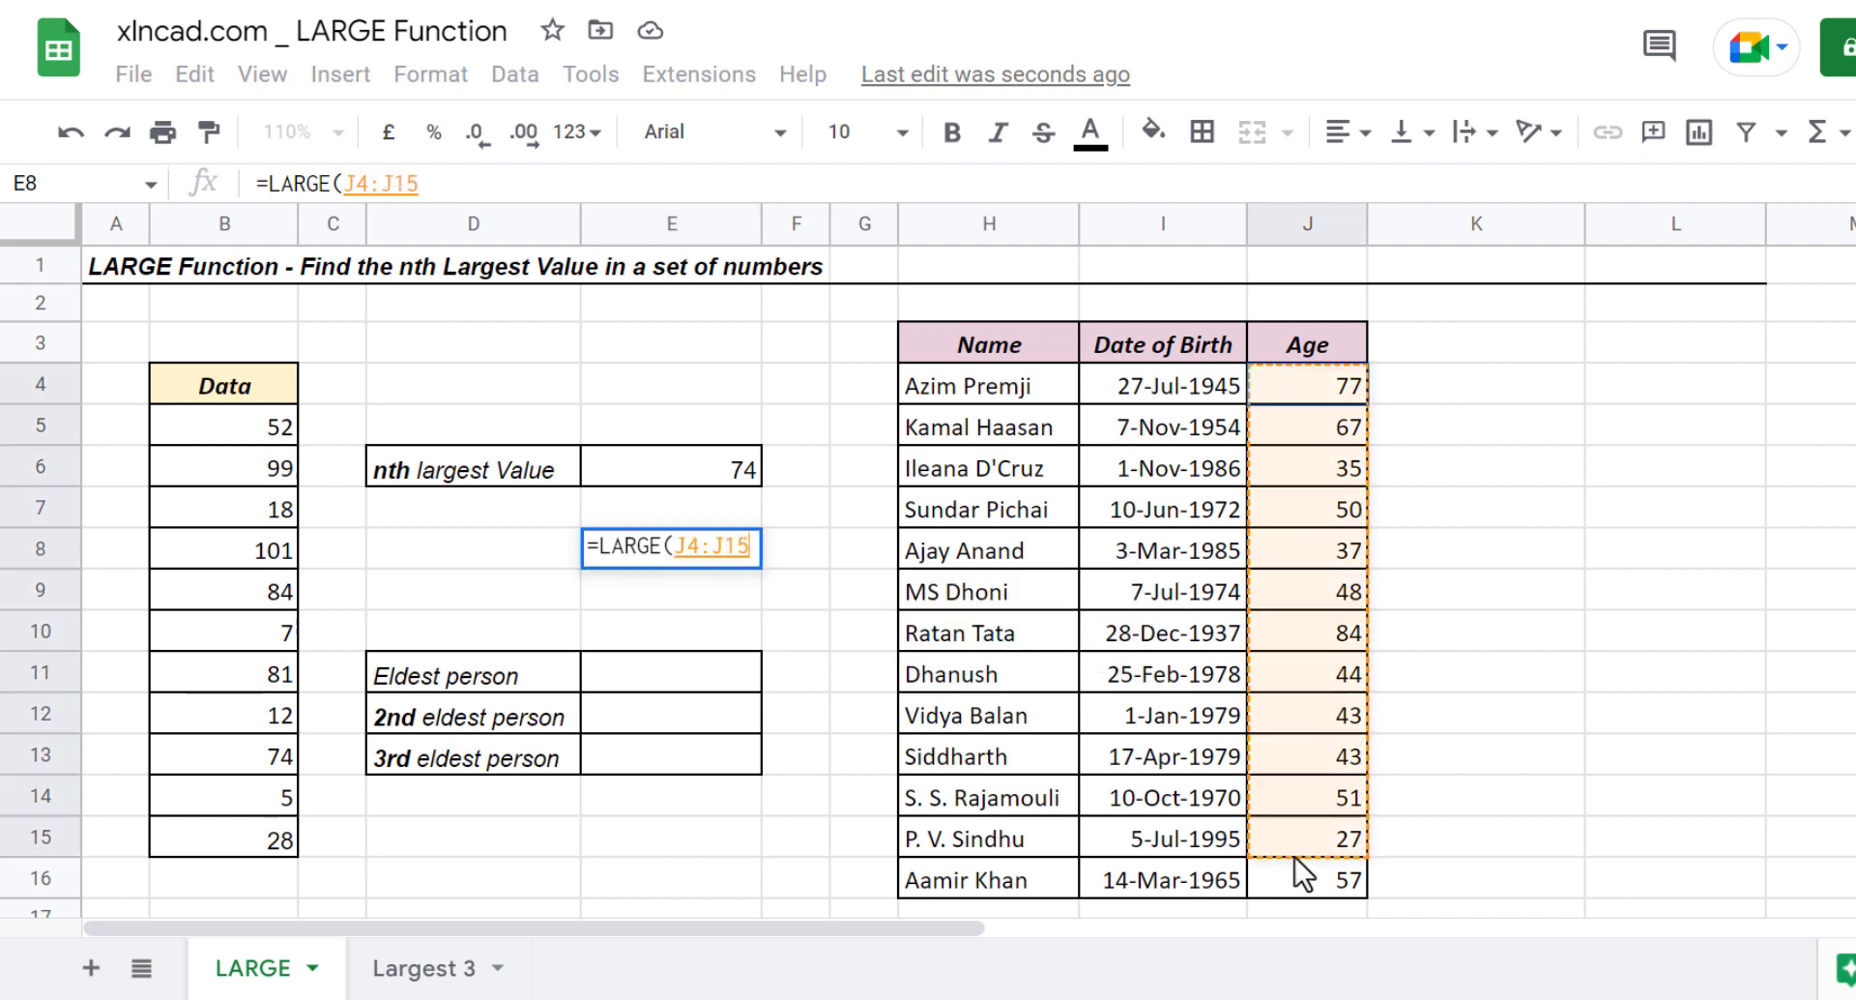
text(,)
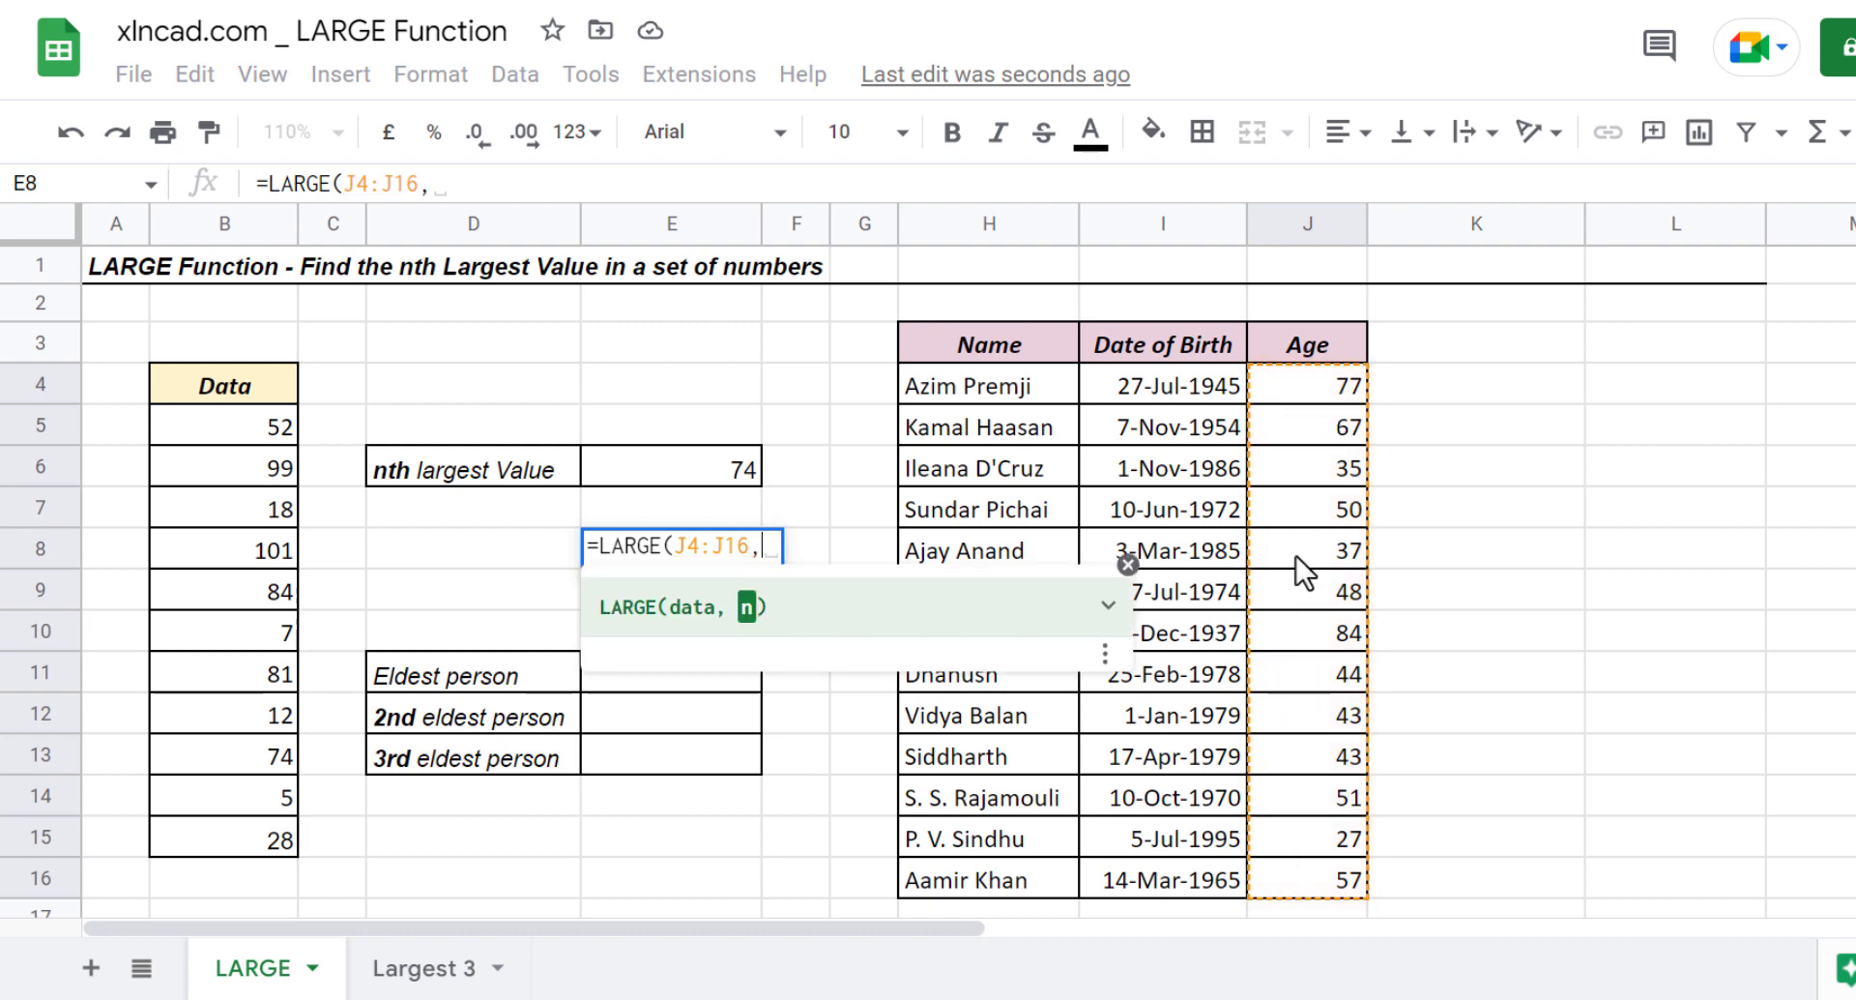
text(1)
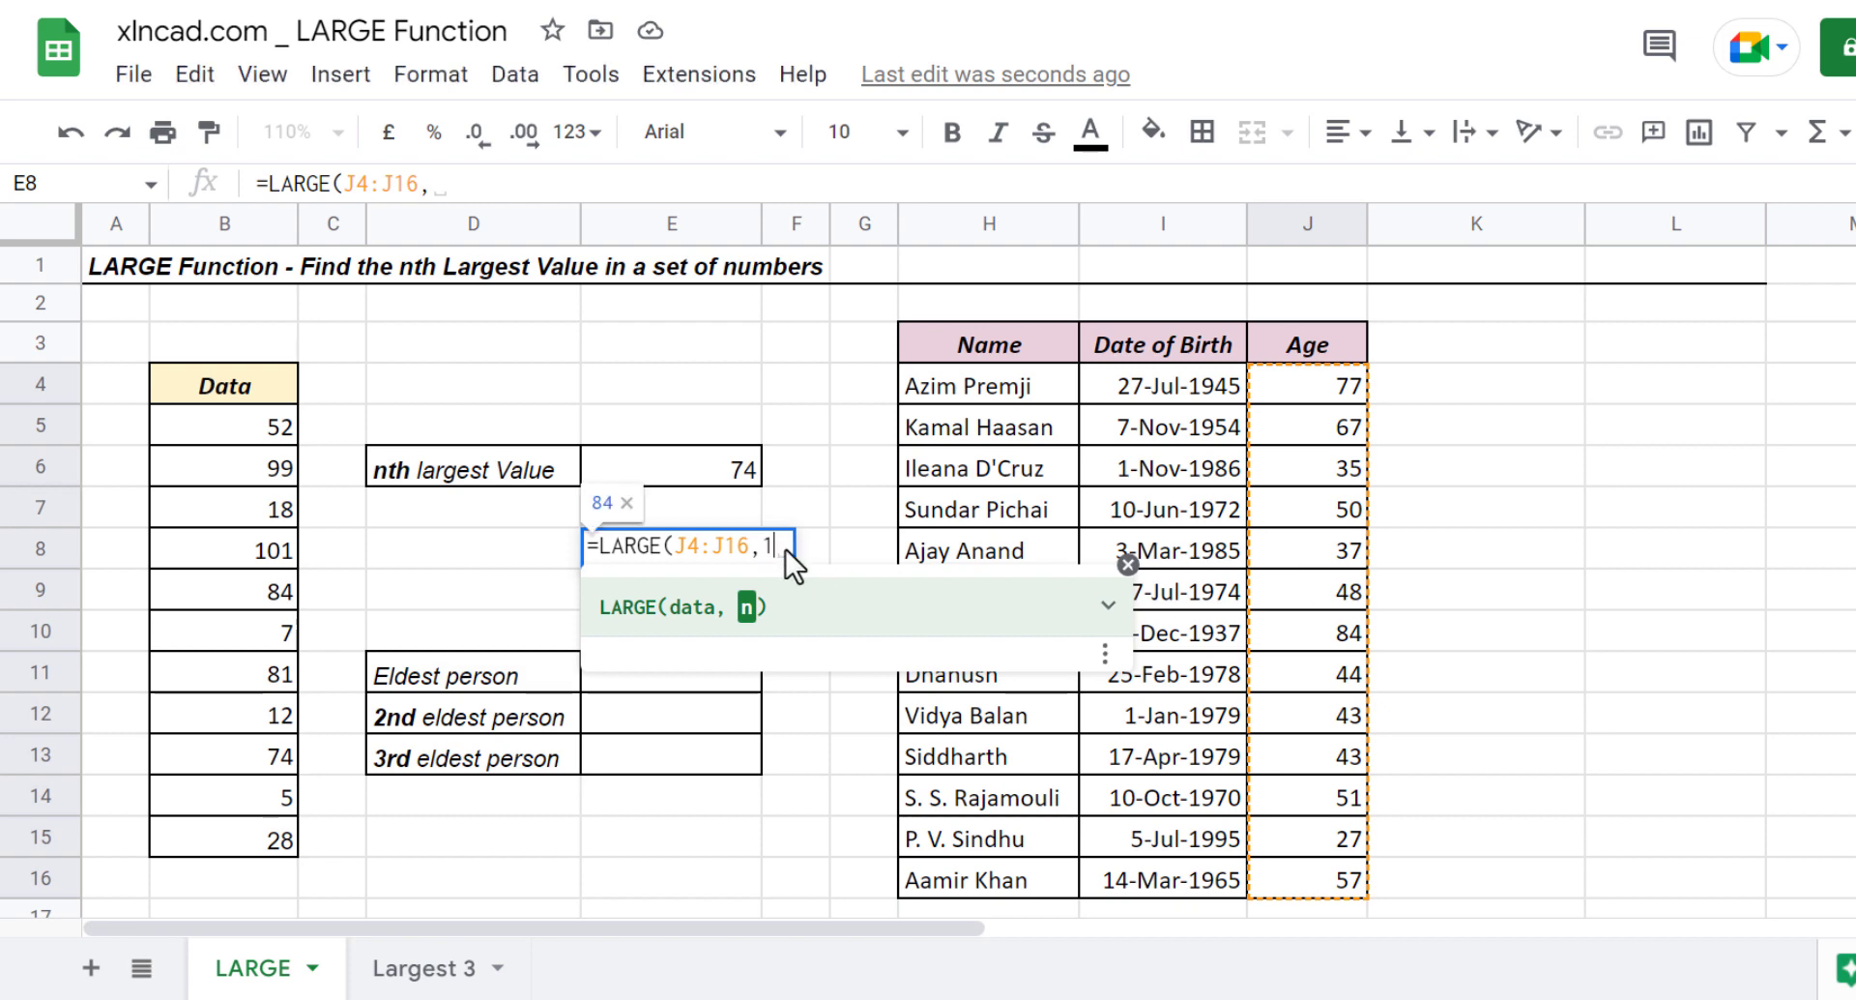
text())
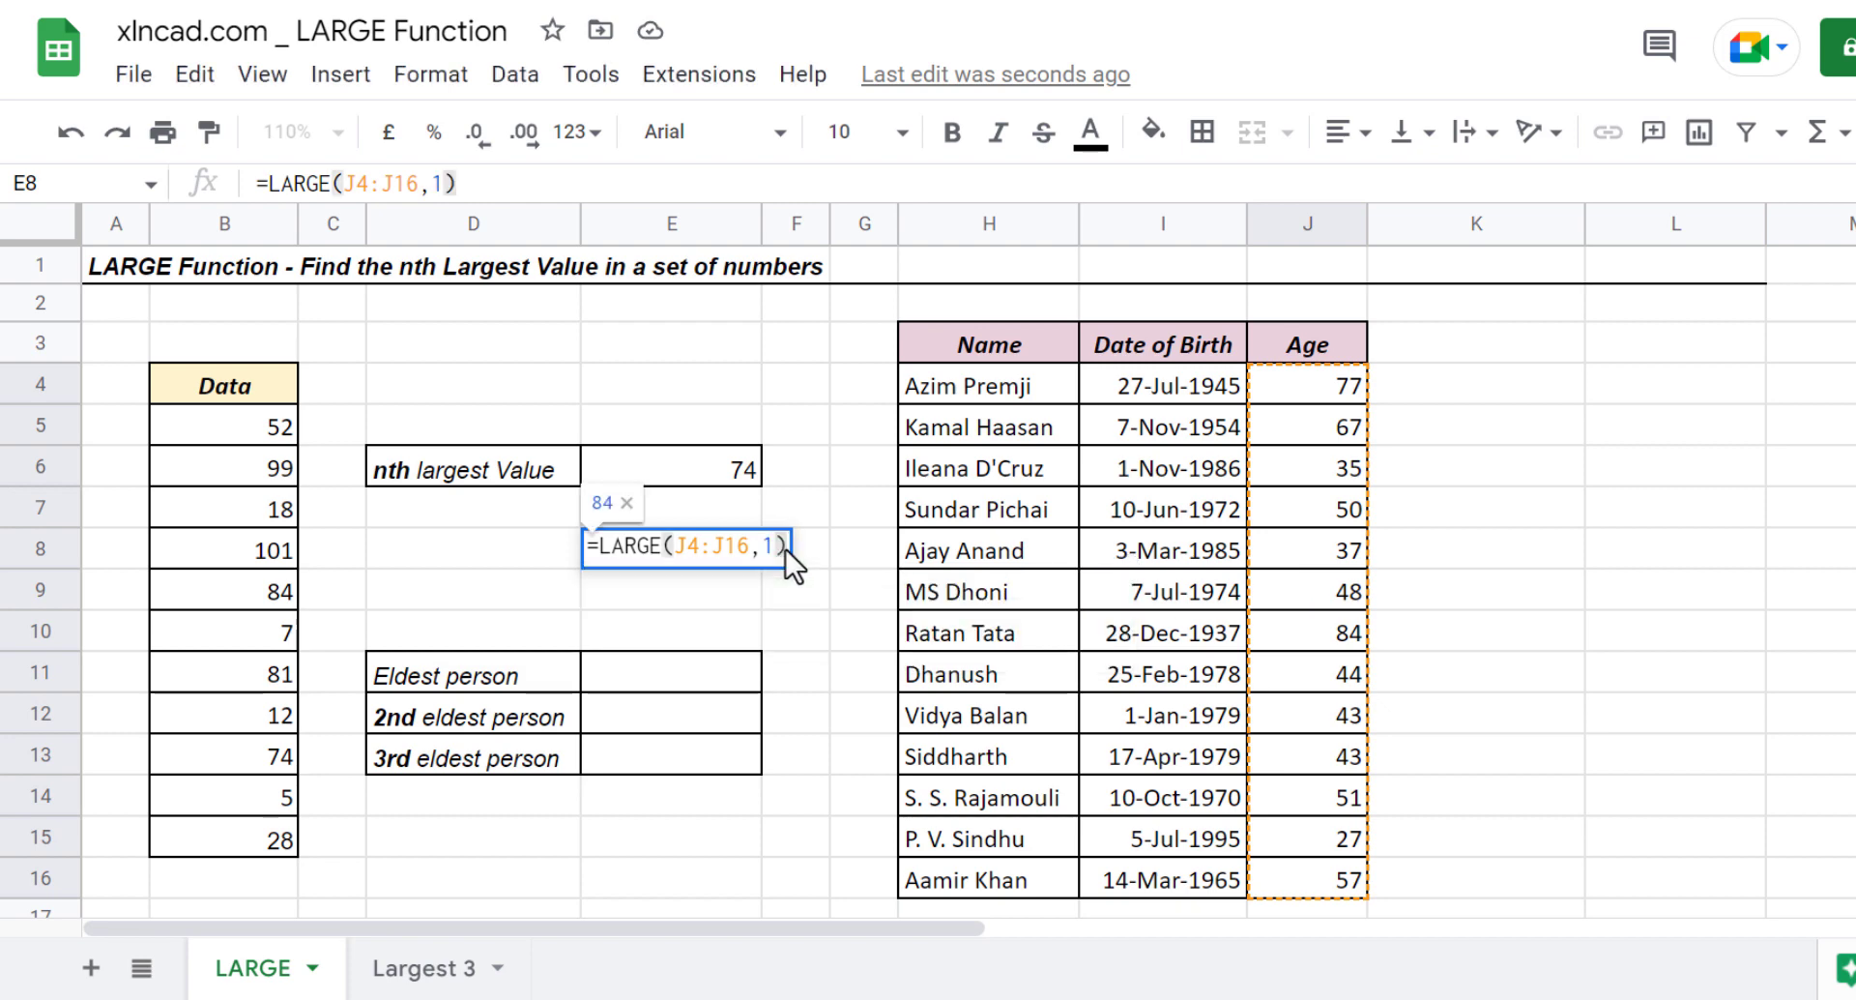
key(Return)
click(708, 555)
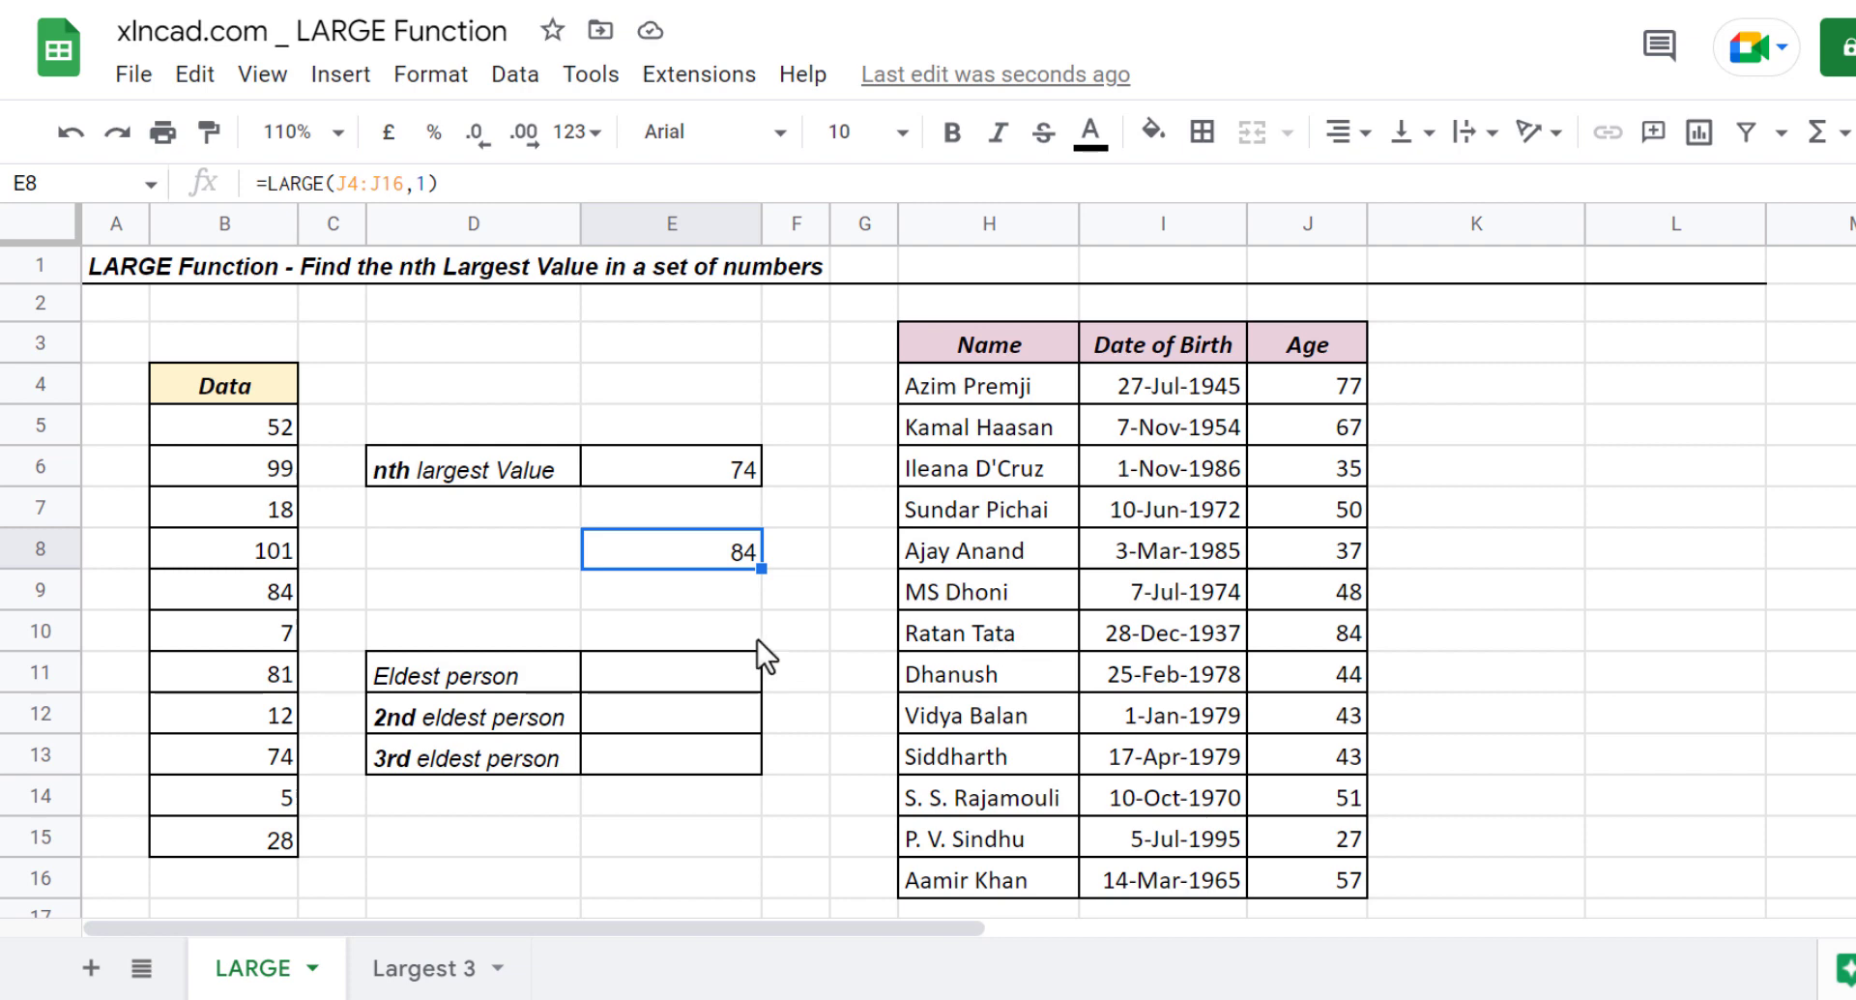
- Enter =INDEX(H4:J16,MATCH(E8,J4:J16,0),1) in E9 to return the eldest person's name
click(683, 592)
text(=)
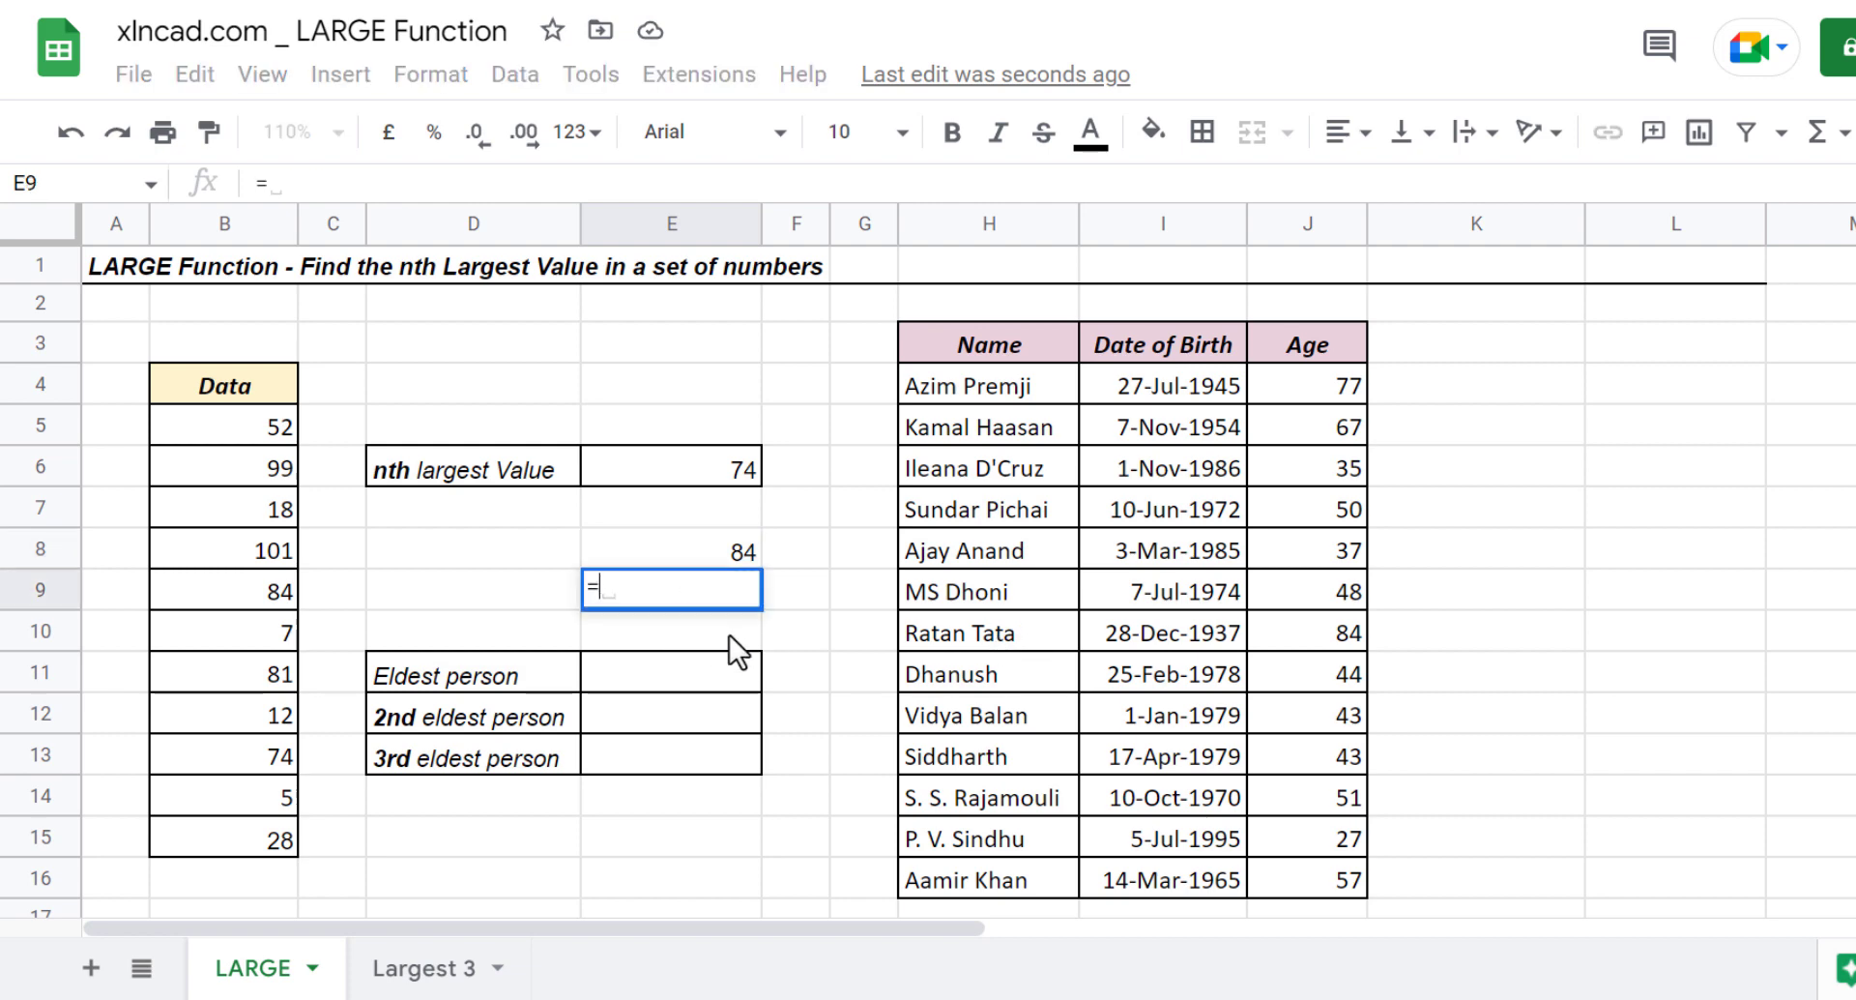
text(INDEX()
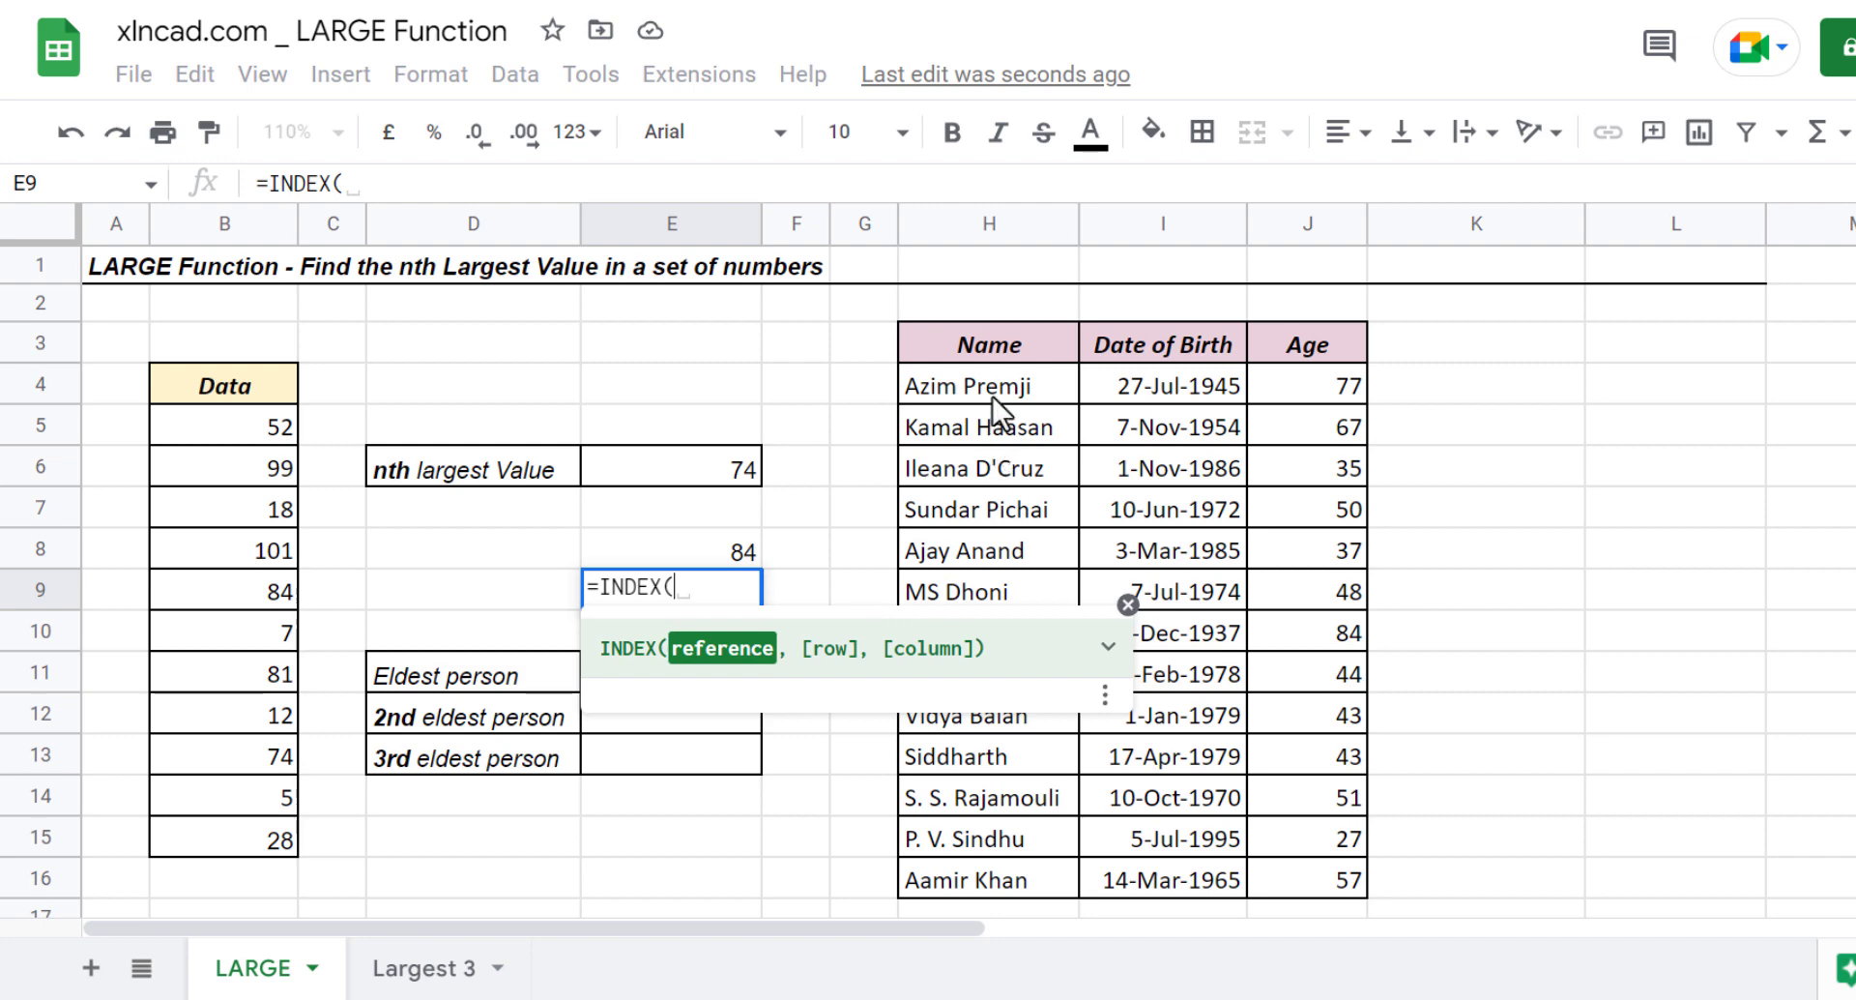
mouse_move(994, 391)
mouse_down()
mouse_move(1201, 617)
mouse_move(1305, 878)
mouse_up()
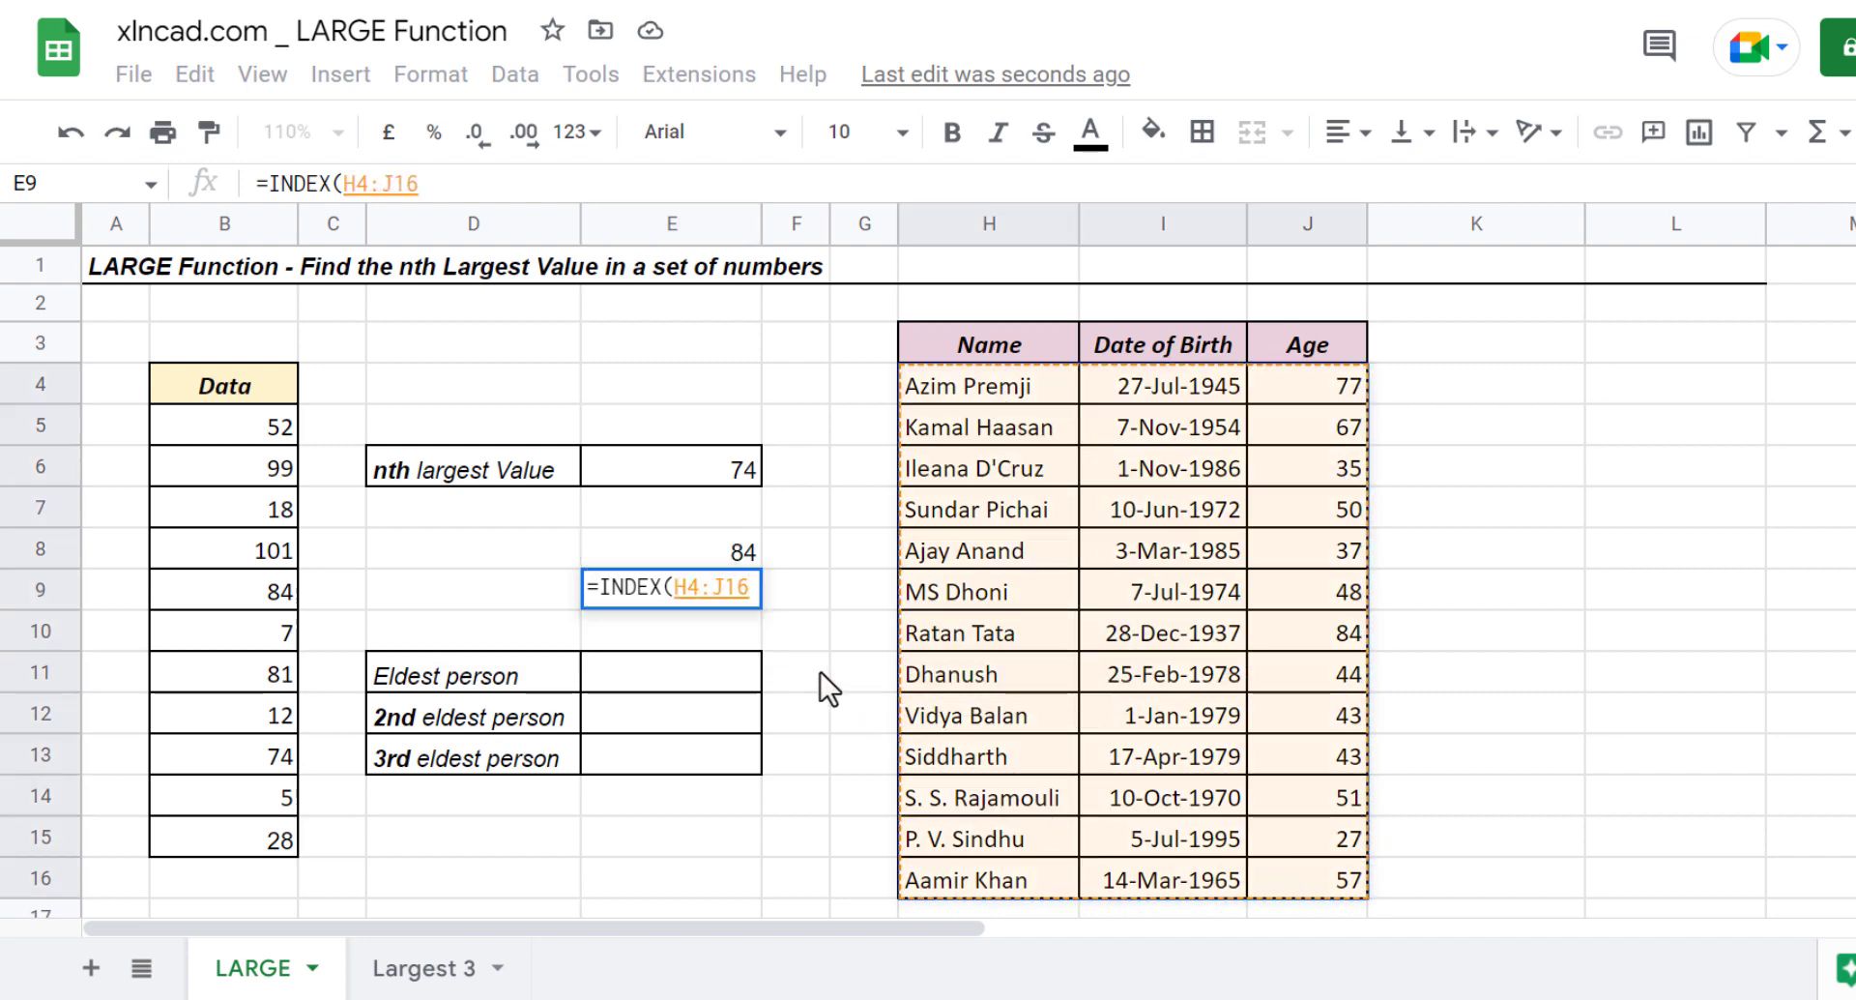
text(,)
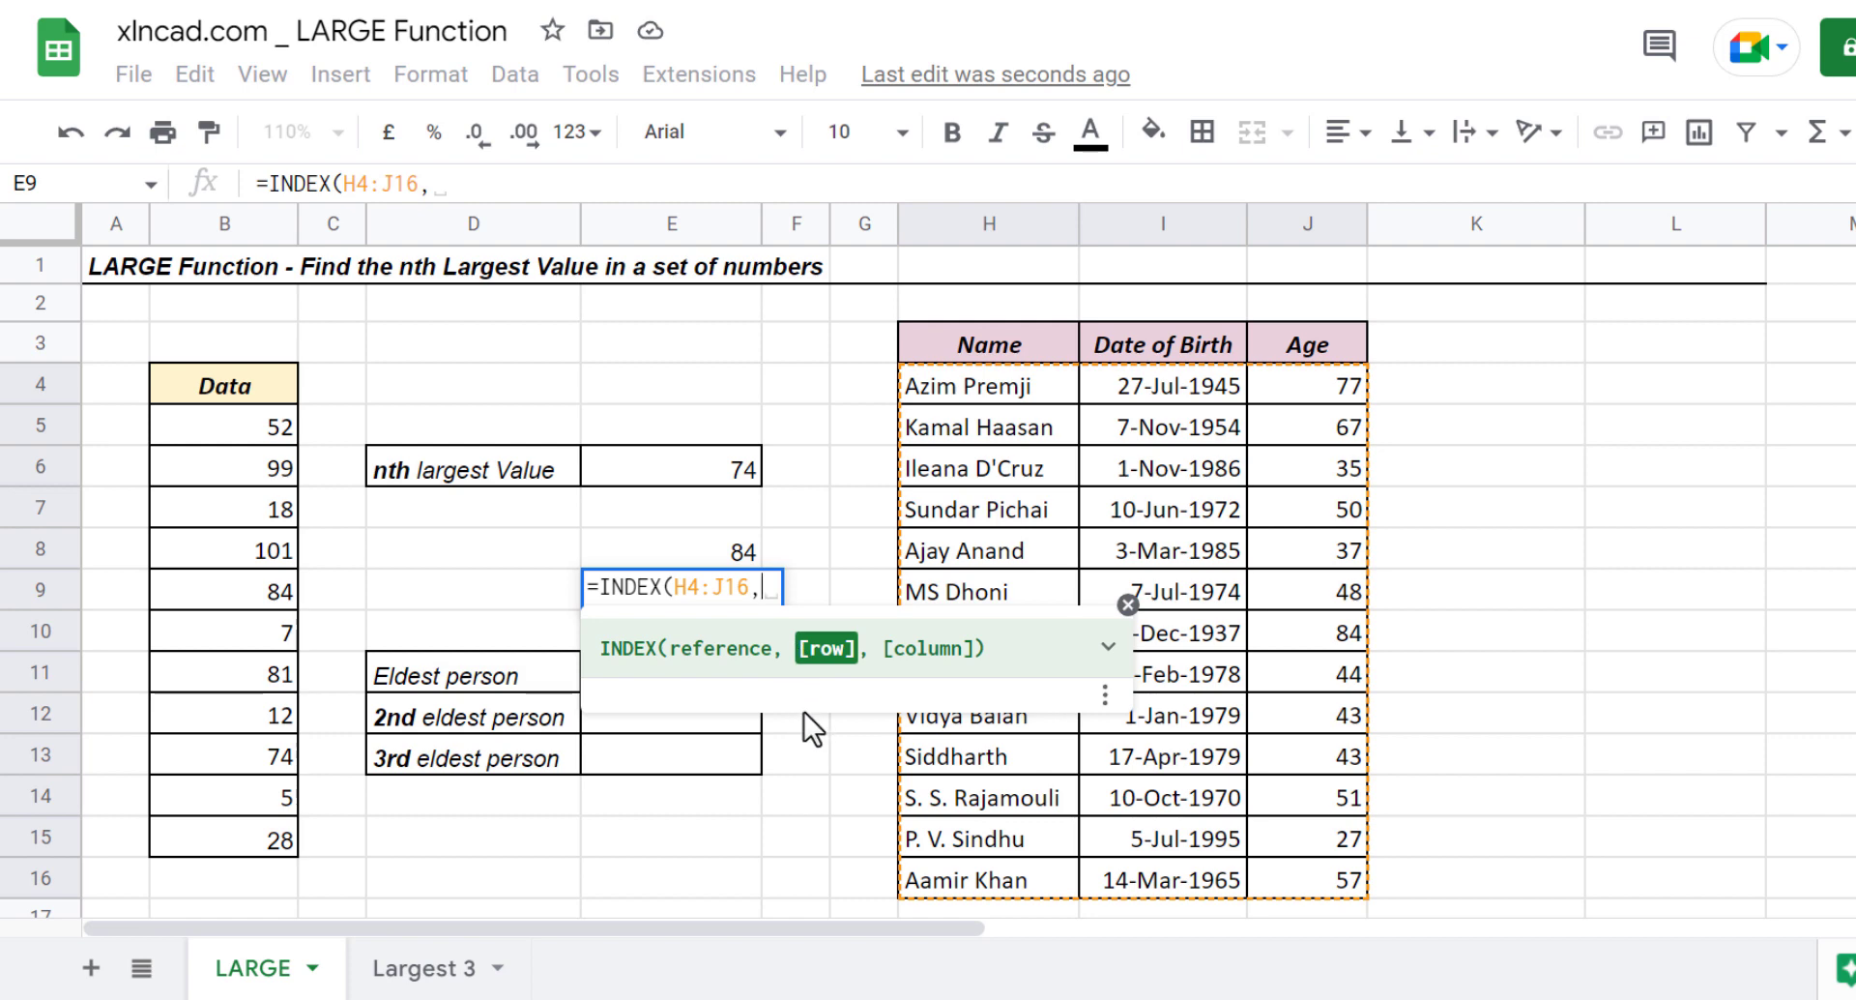
text(MATCH()
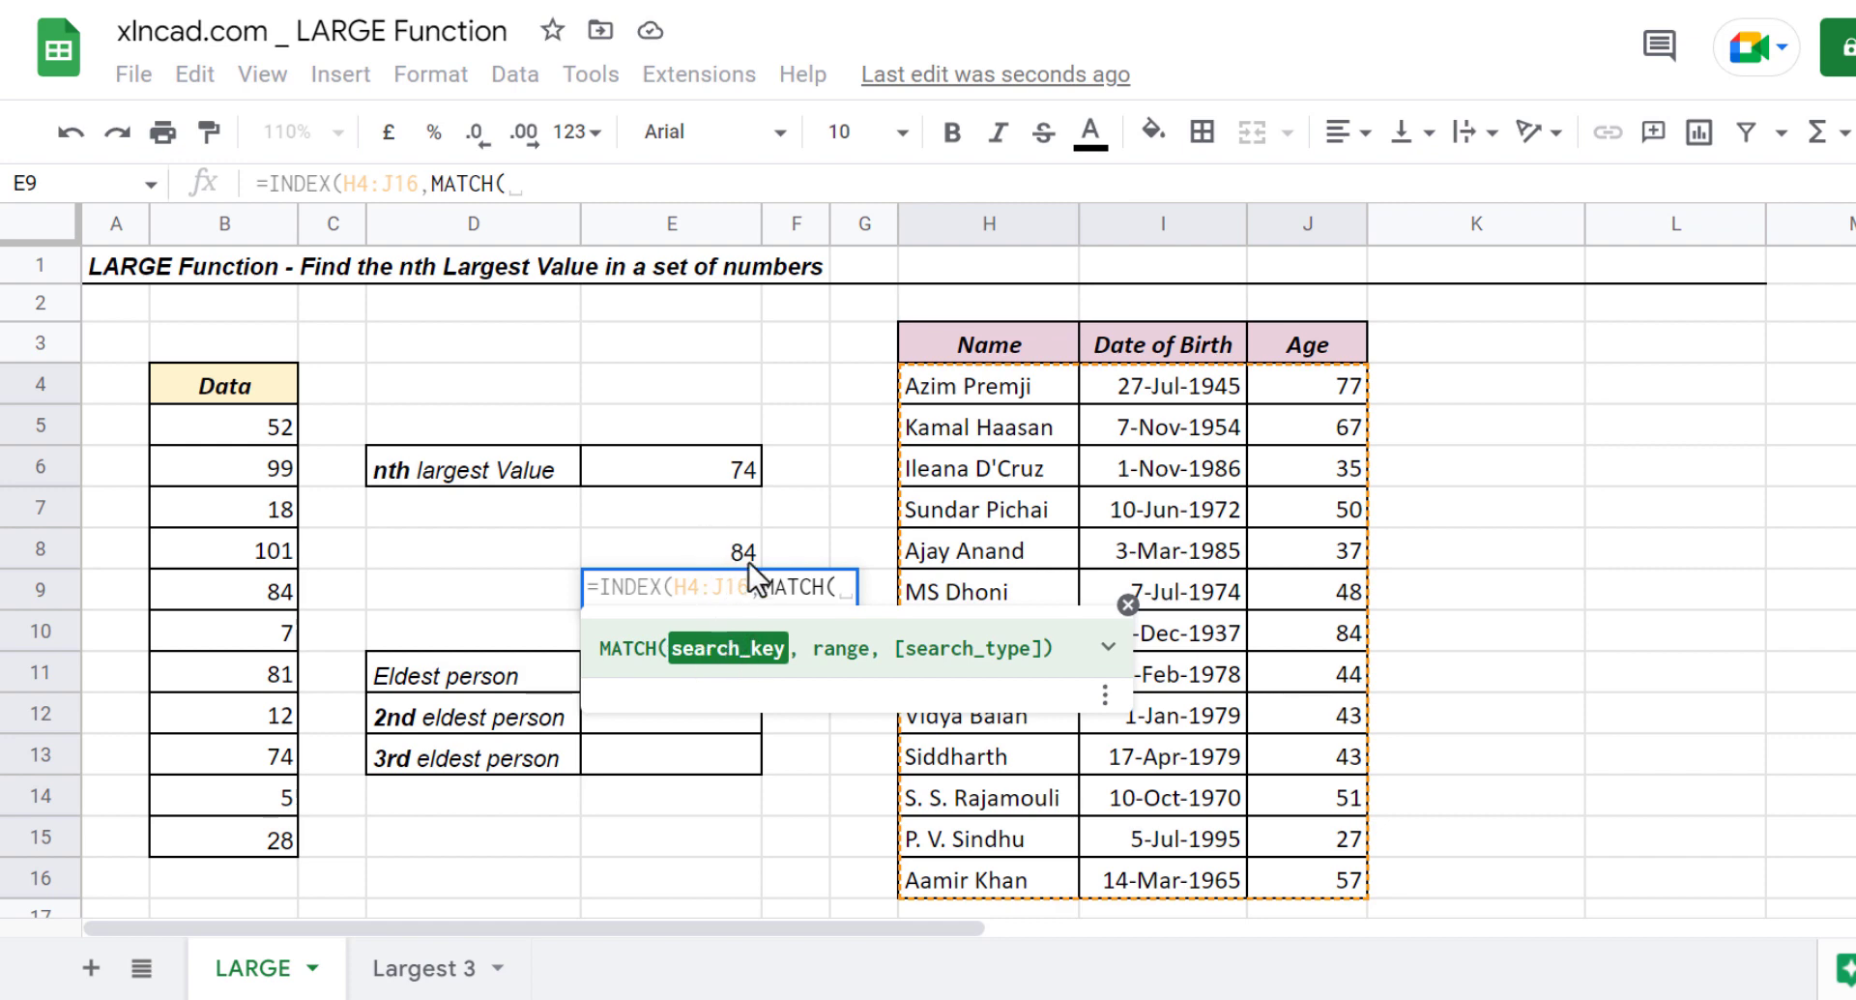
click(693, 549)
text(,)
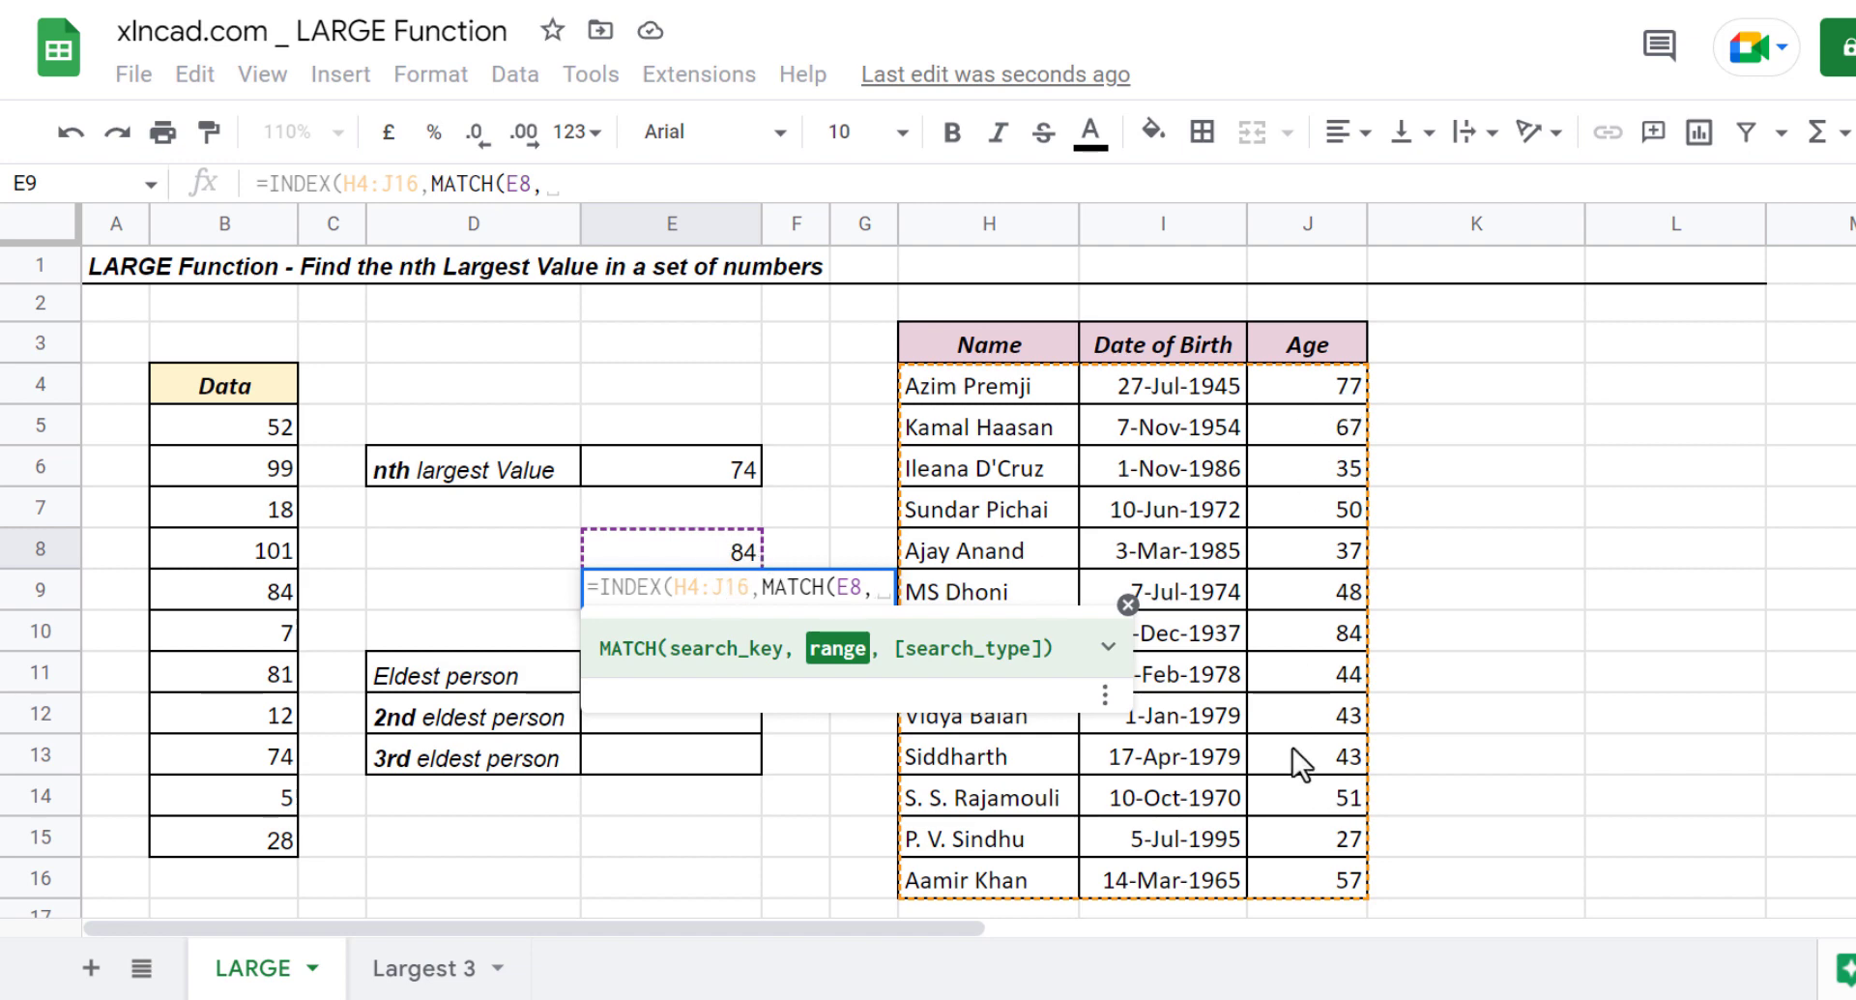
drag(1309, 391, 1305, 879)
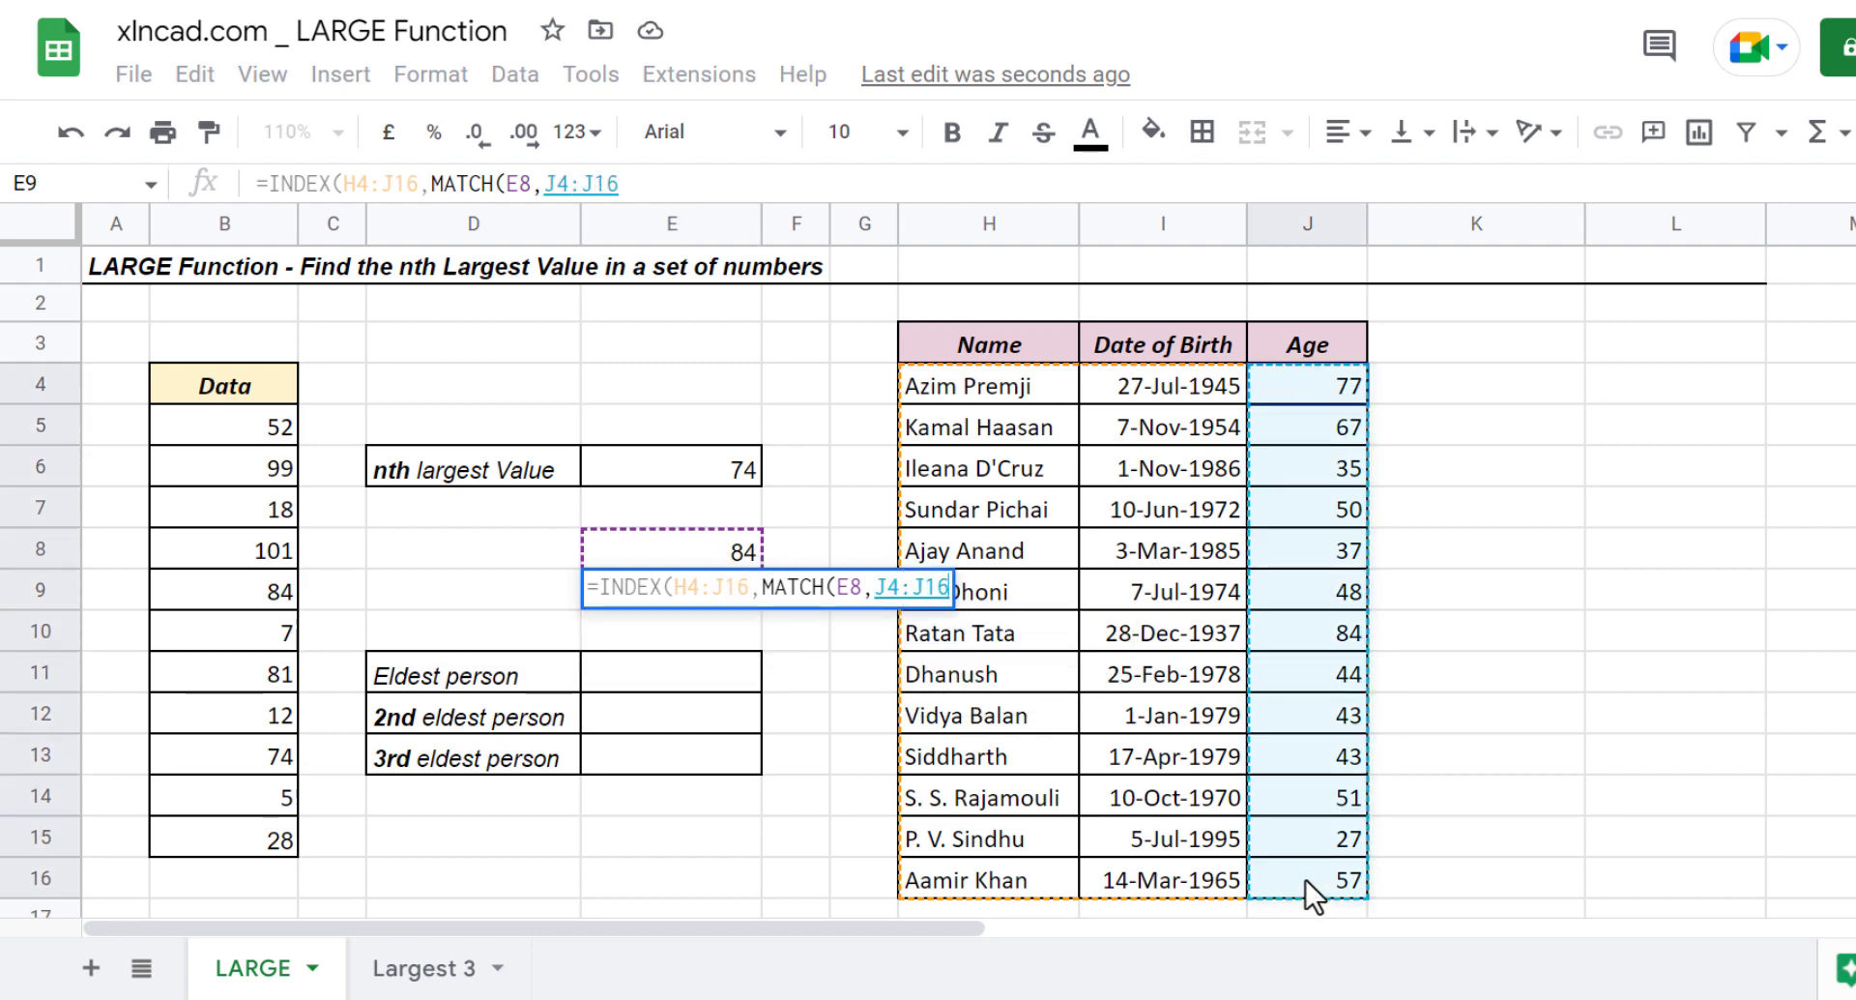
text(, )
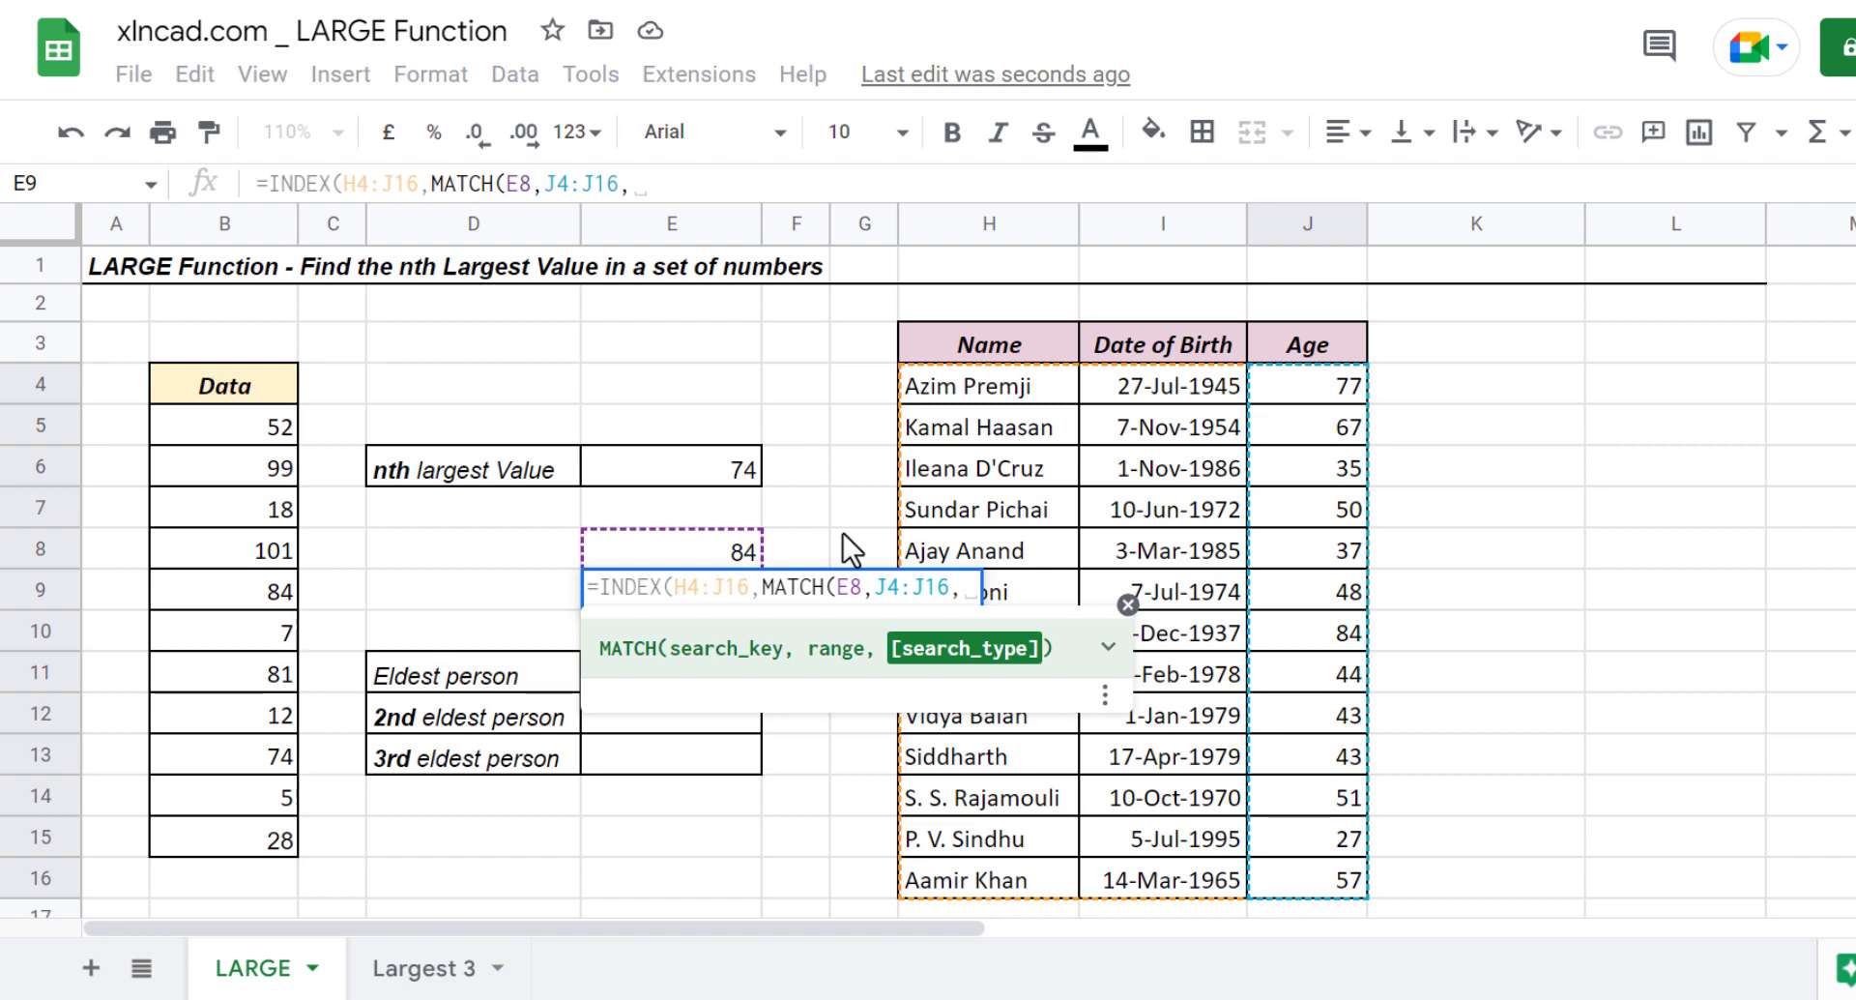
text(0),)
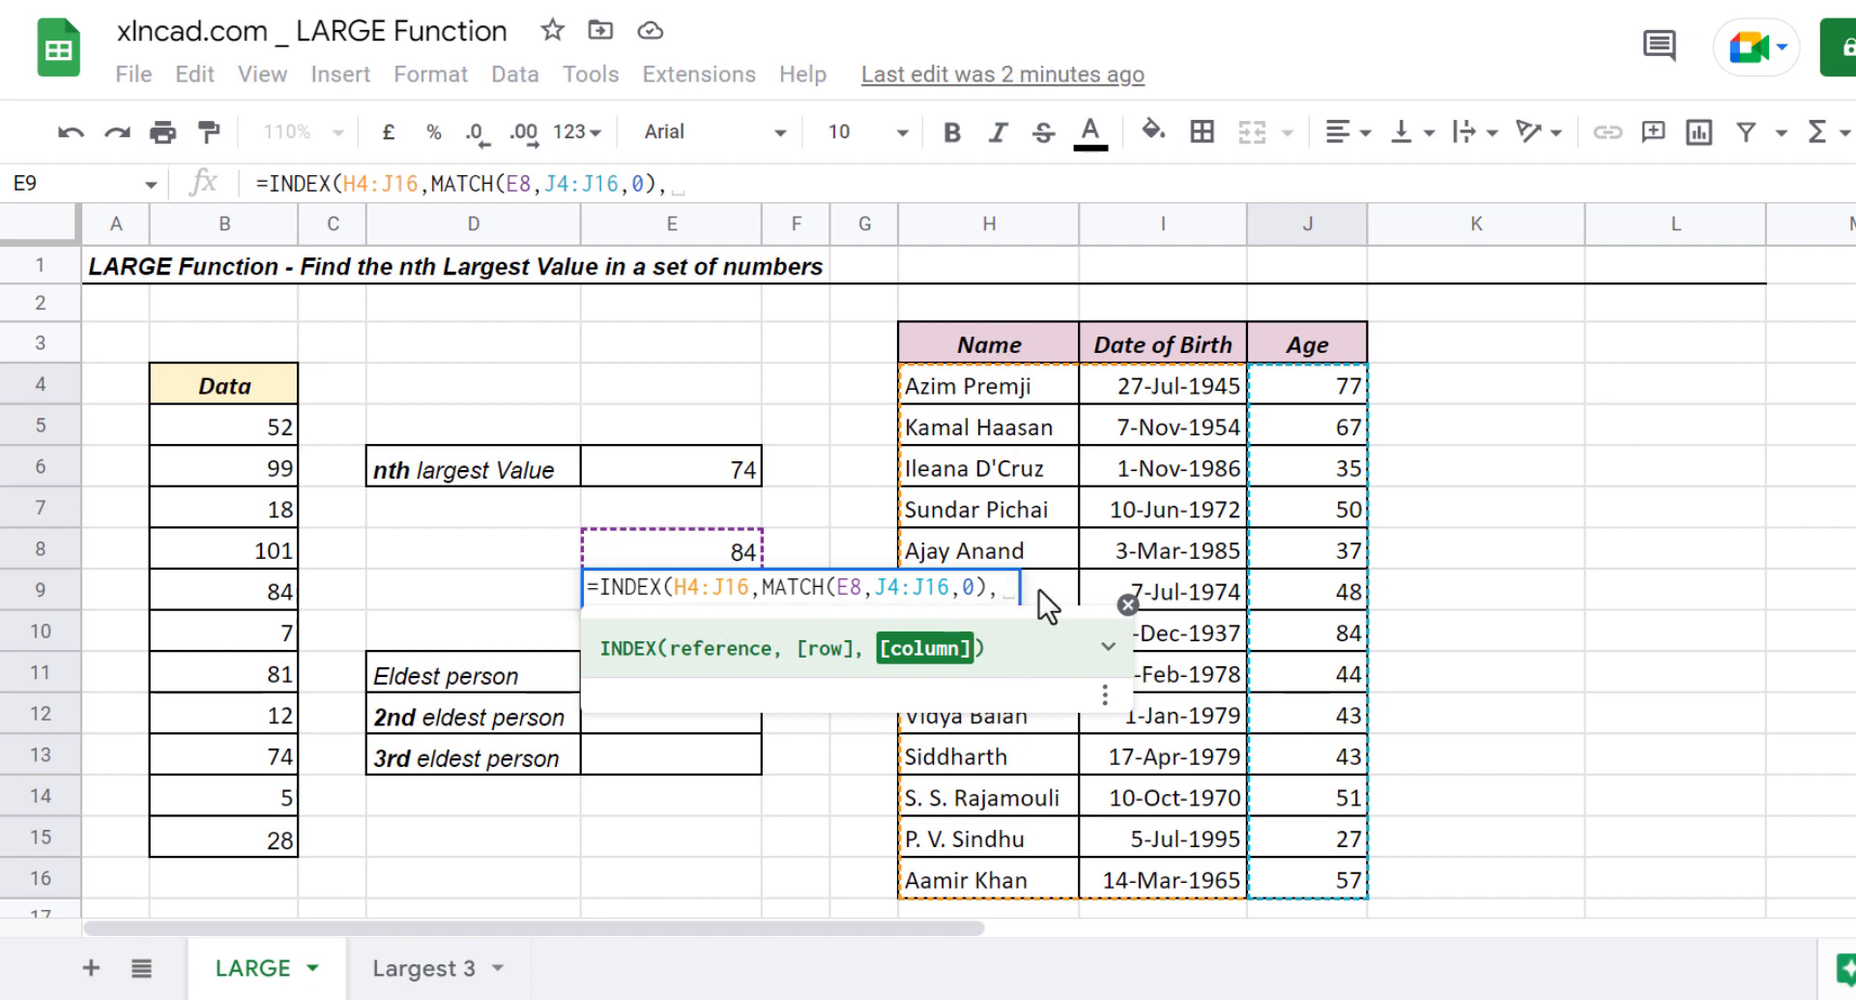
text(1))
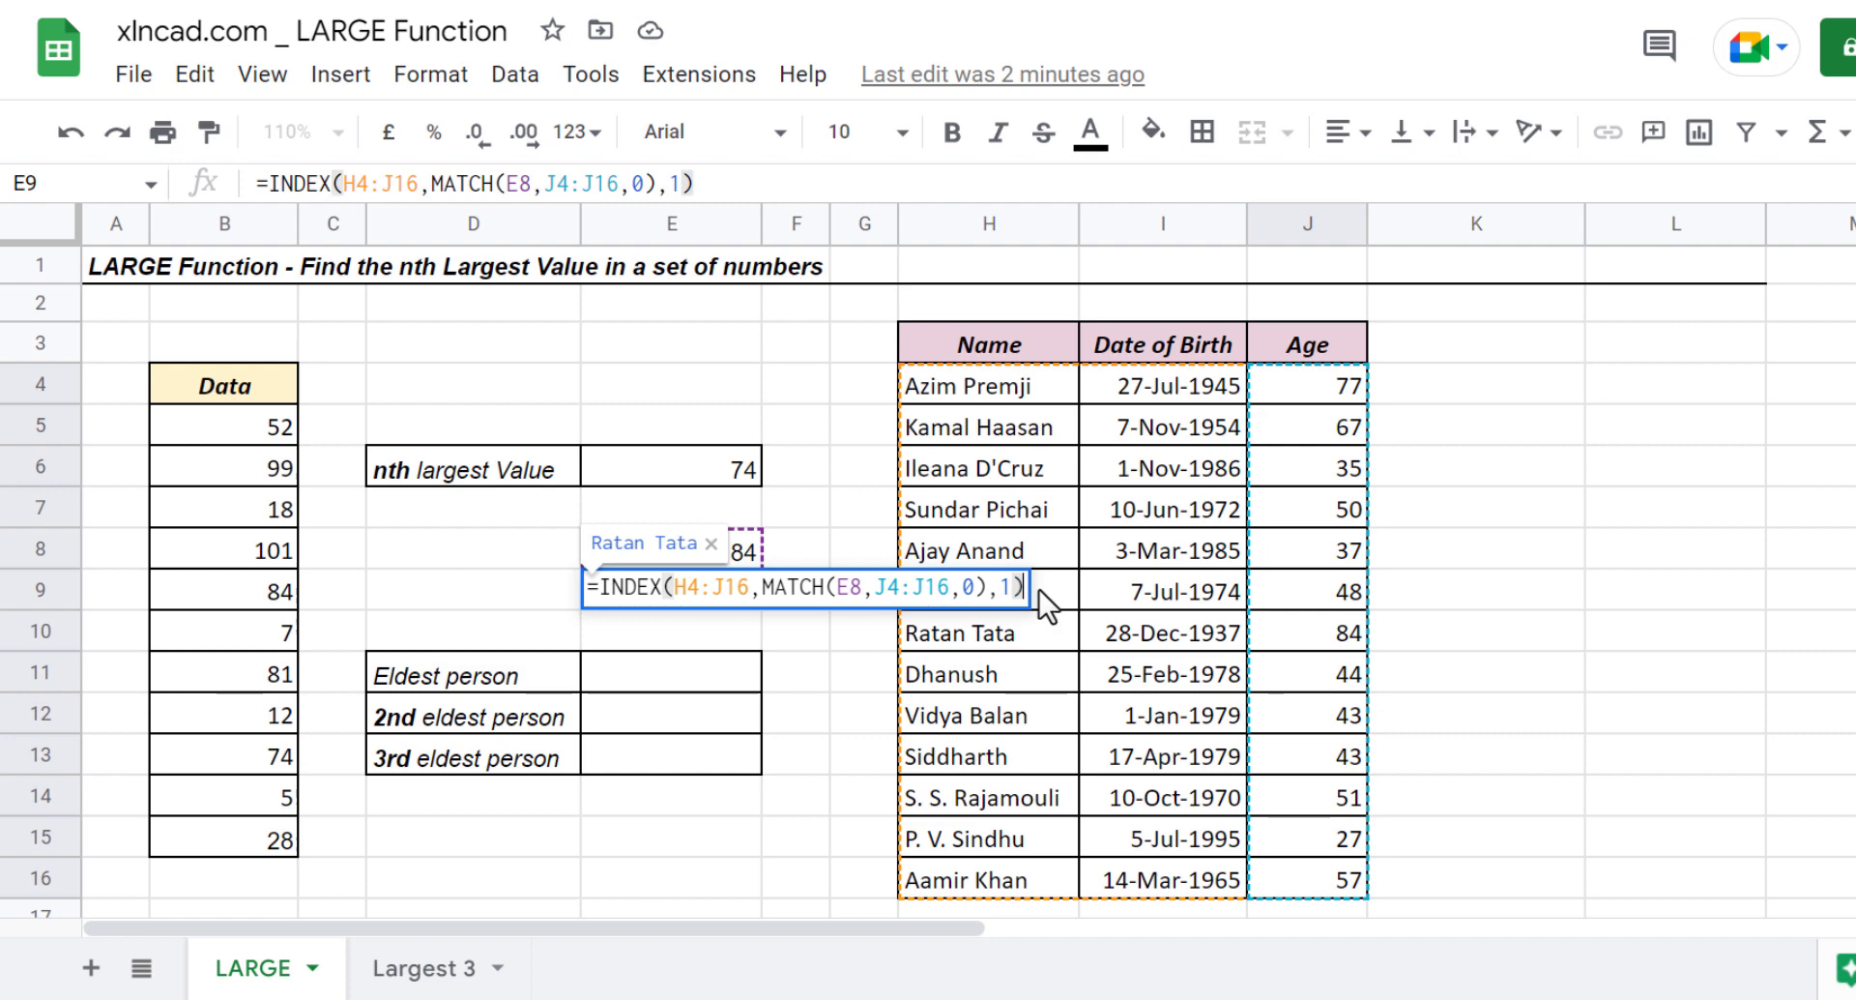
key(Return)
click(702, 600)
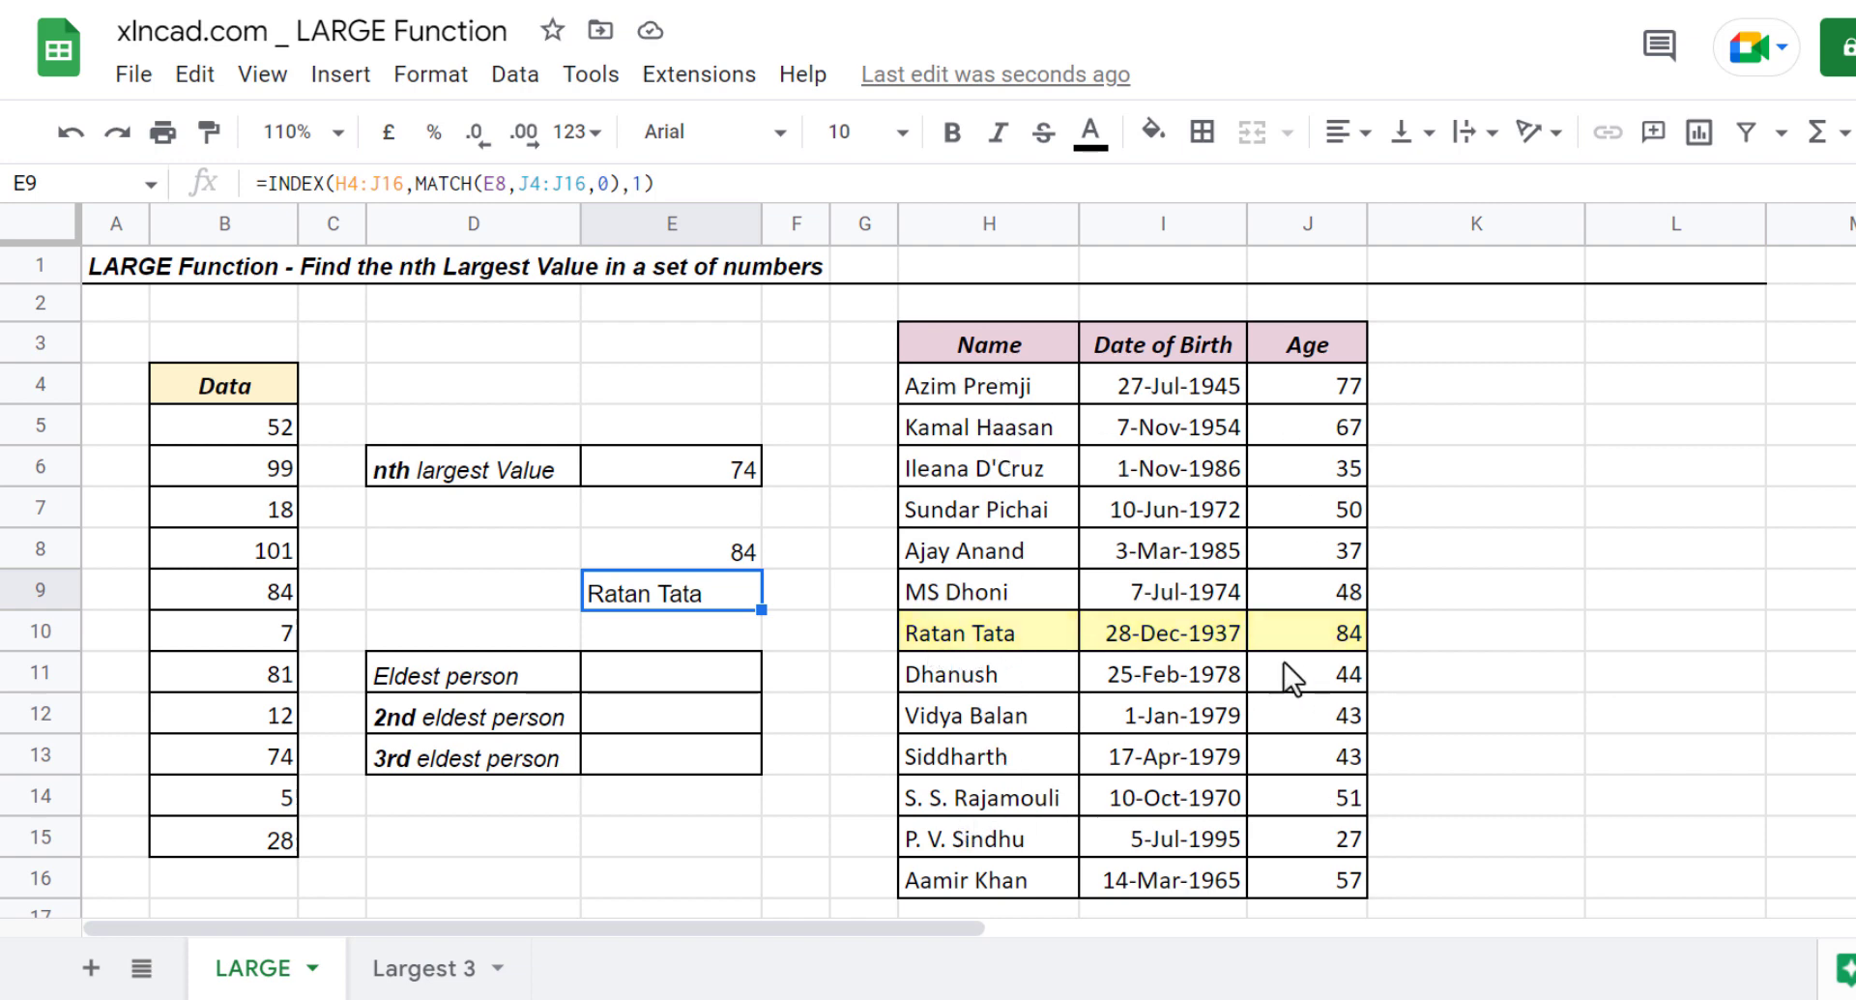
- Review the E8 and E9 formulas, then start =INDEX(H4:J16, in the Eldest person cell E11
click(699, 551)
click(694, 594)
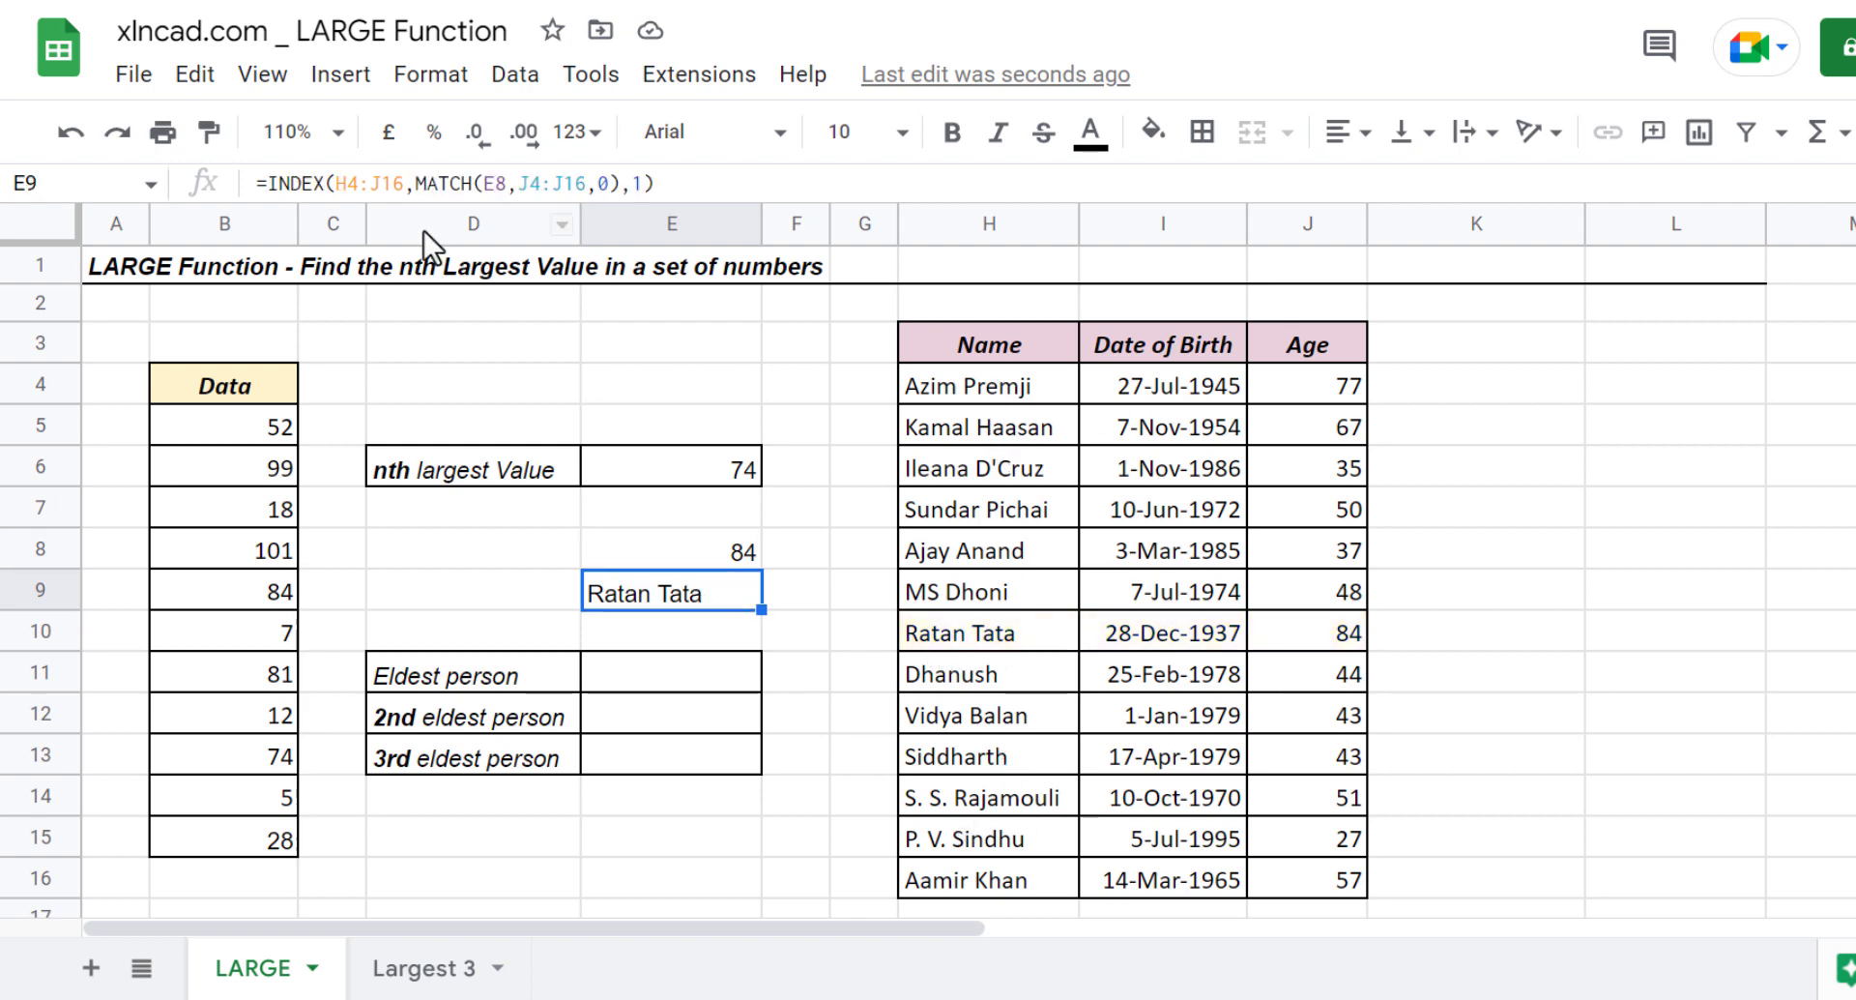
click(659, 543)
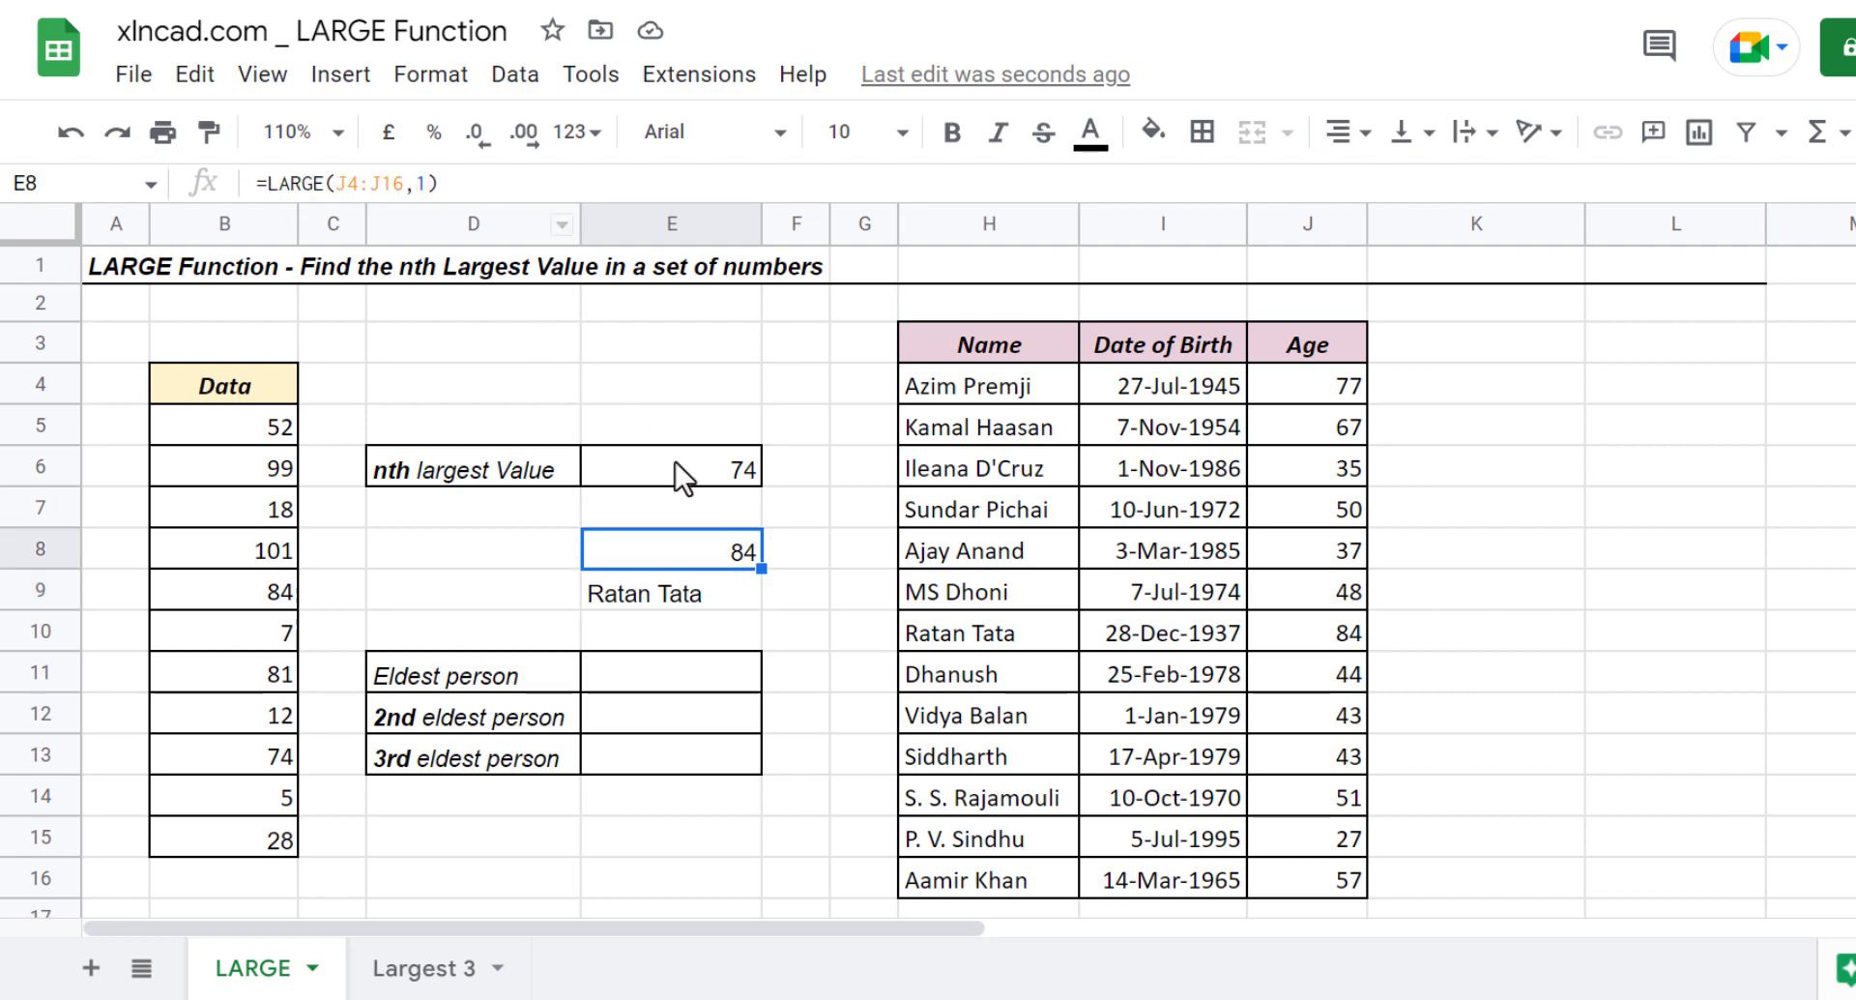
click(617, 675)
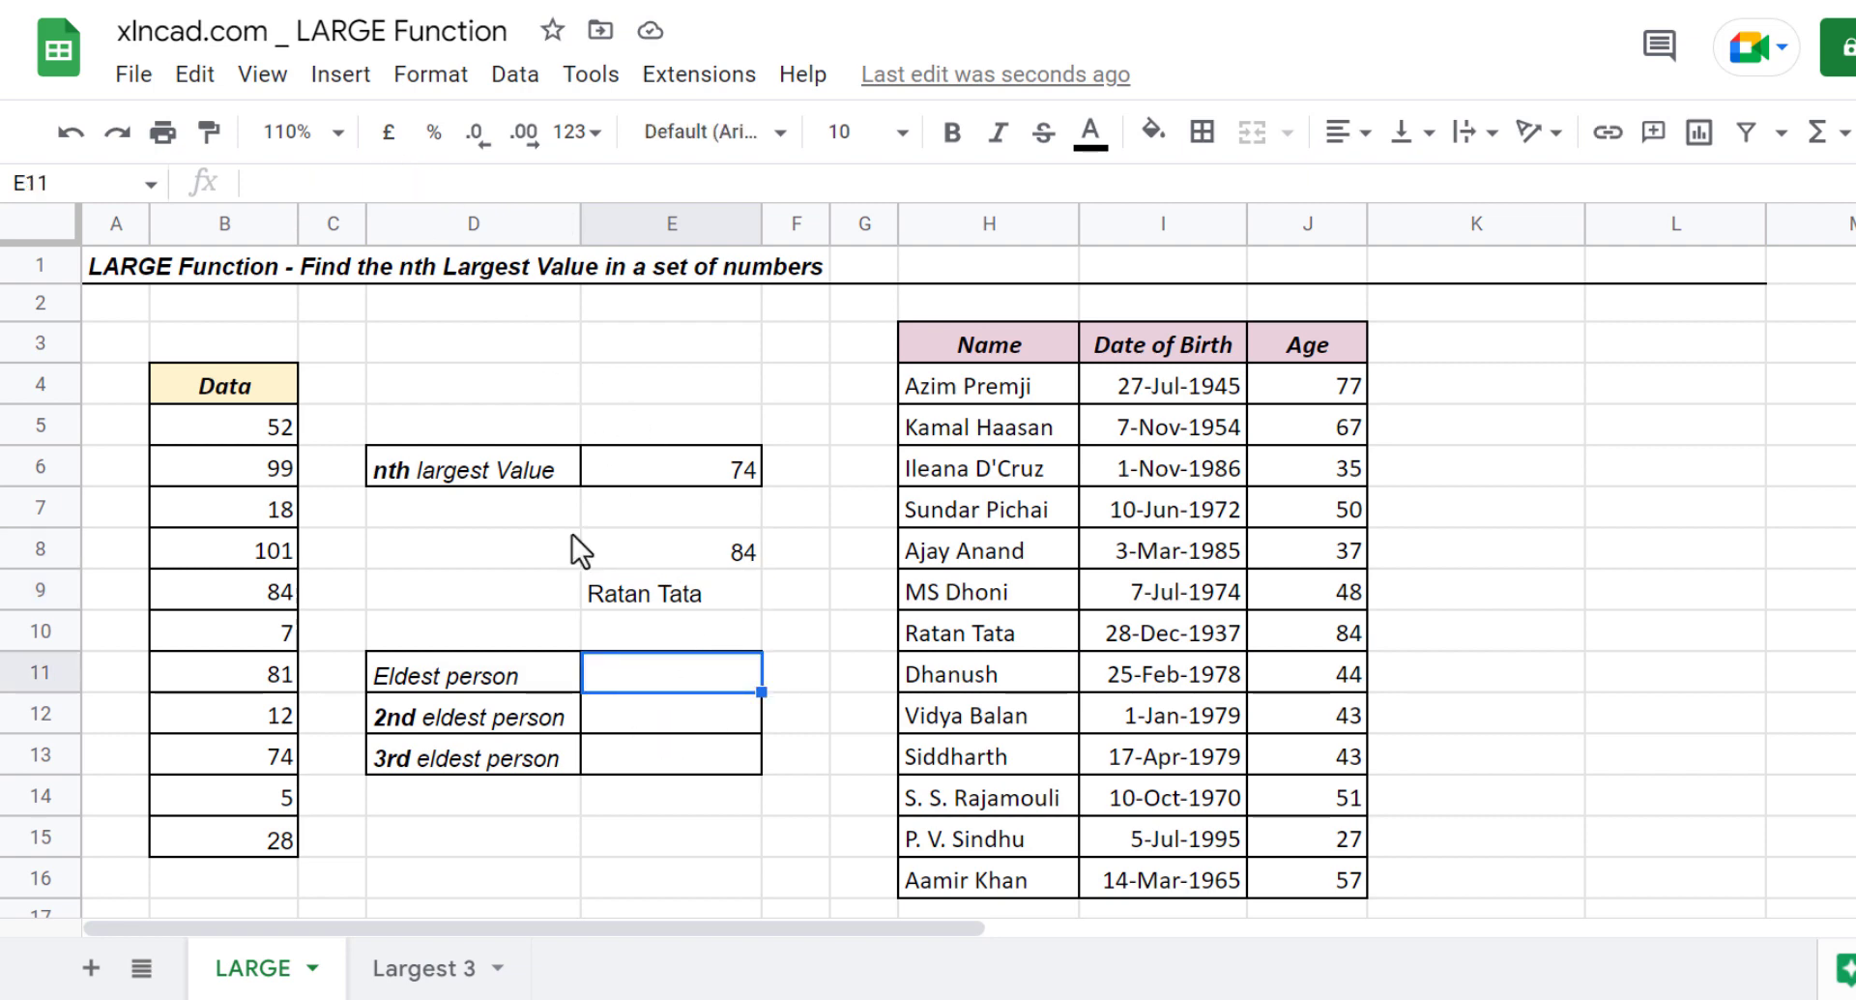
click(363, 181)
text(=)
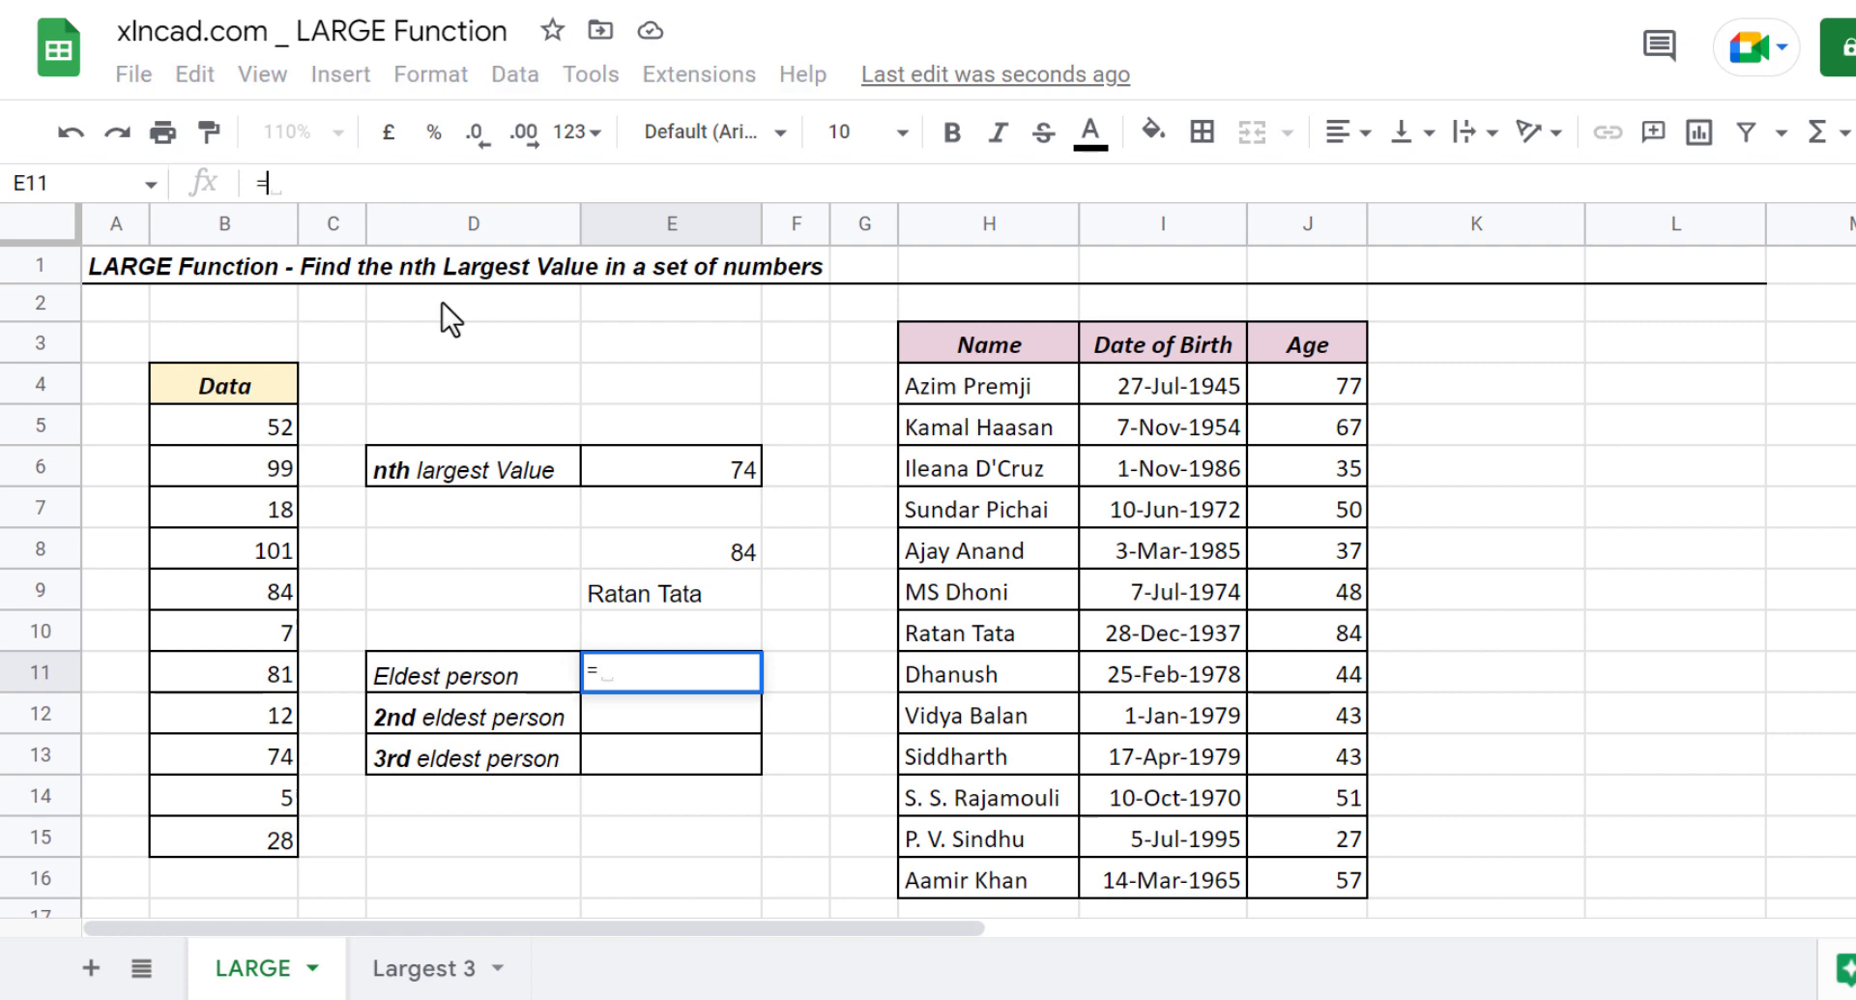
text(INDEX()
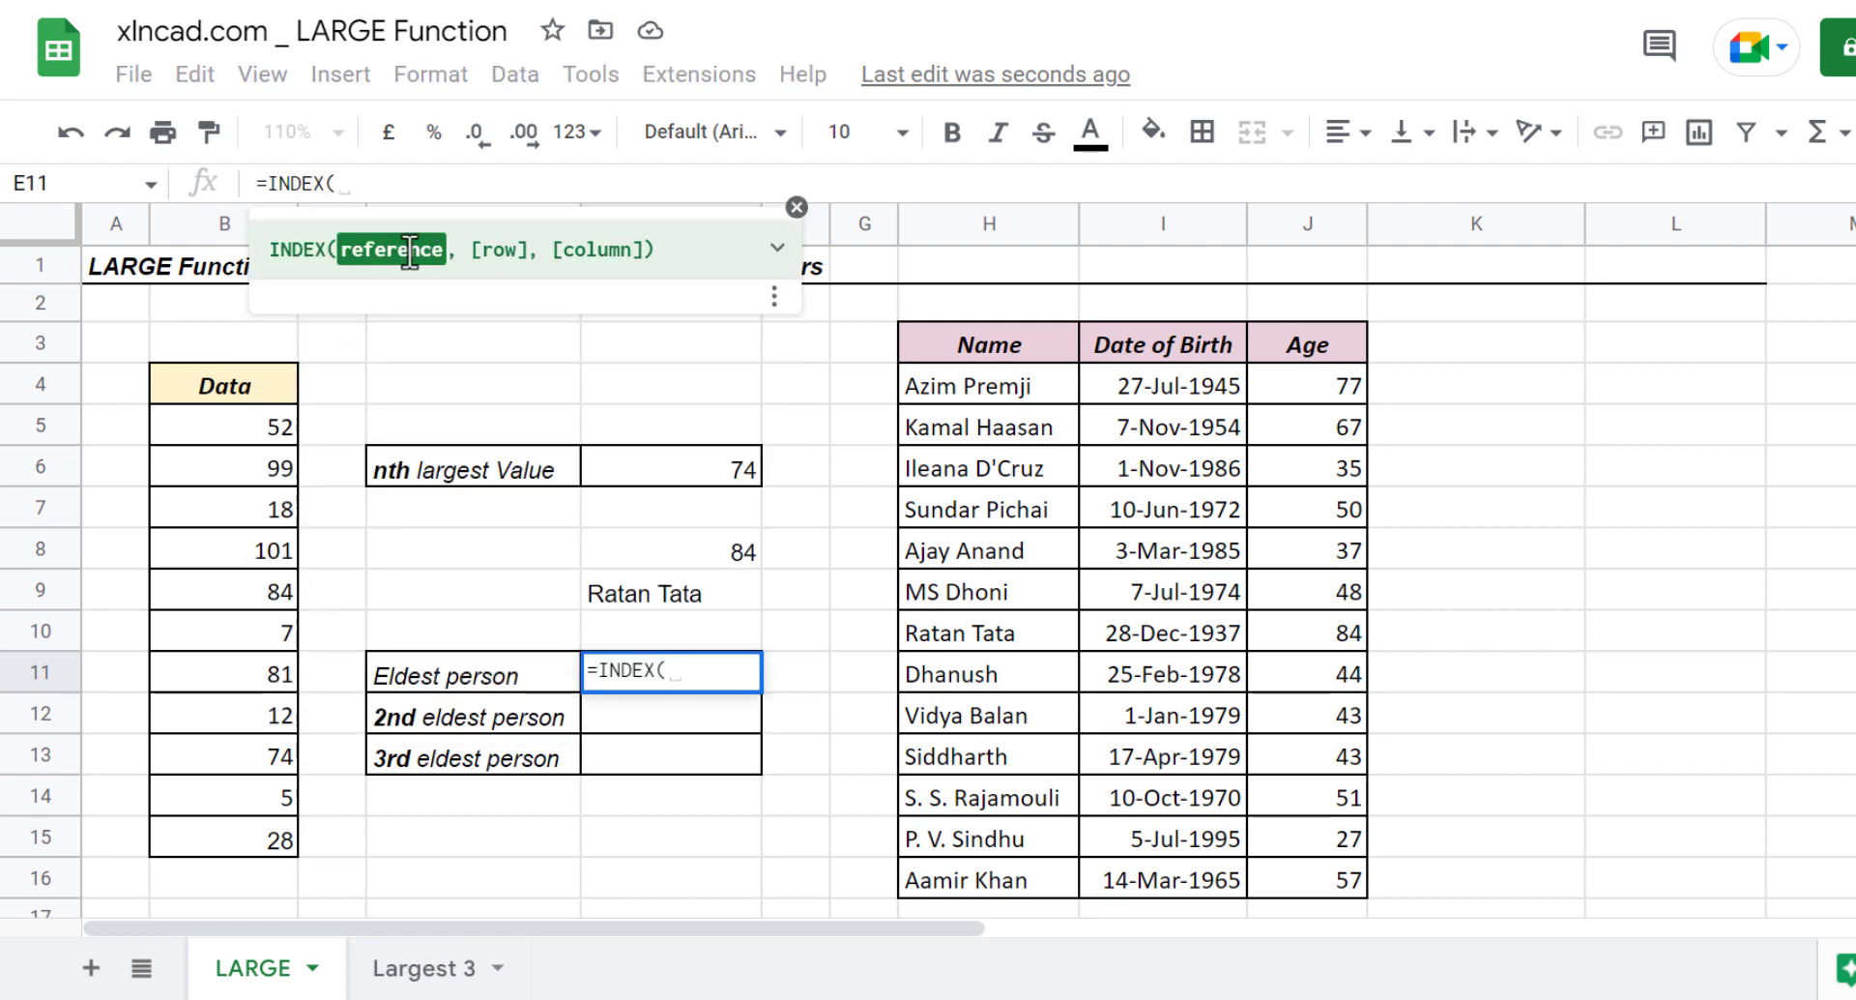
drag(960, 386, 1335, 875)
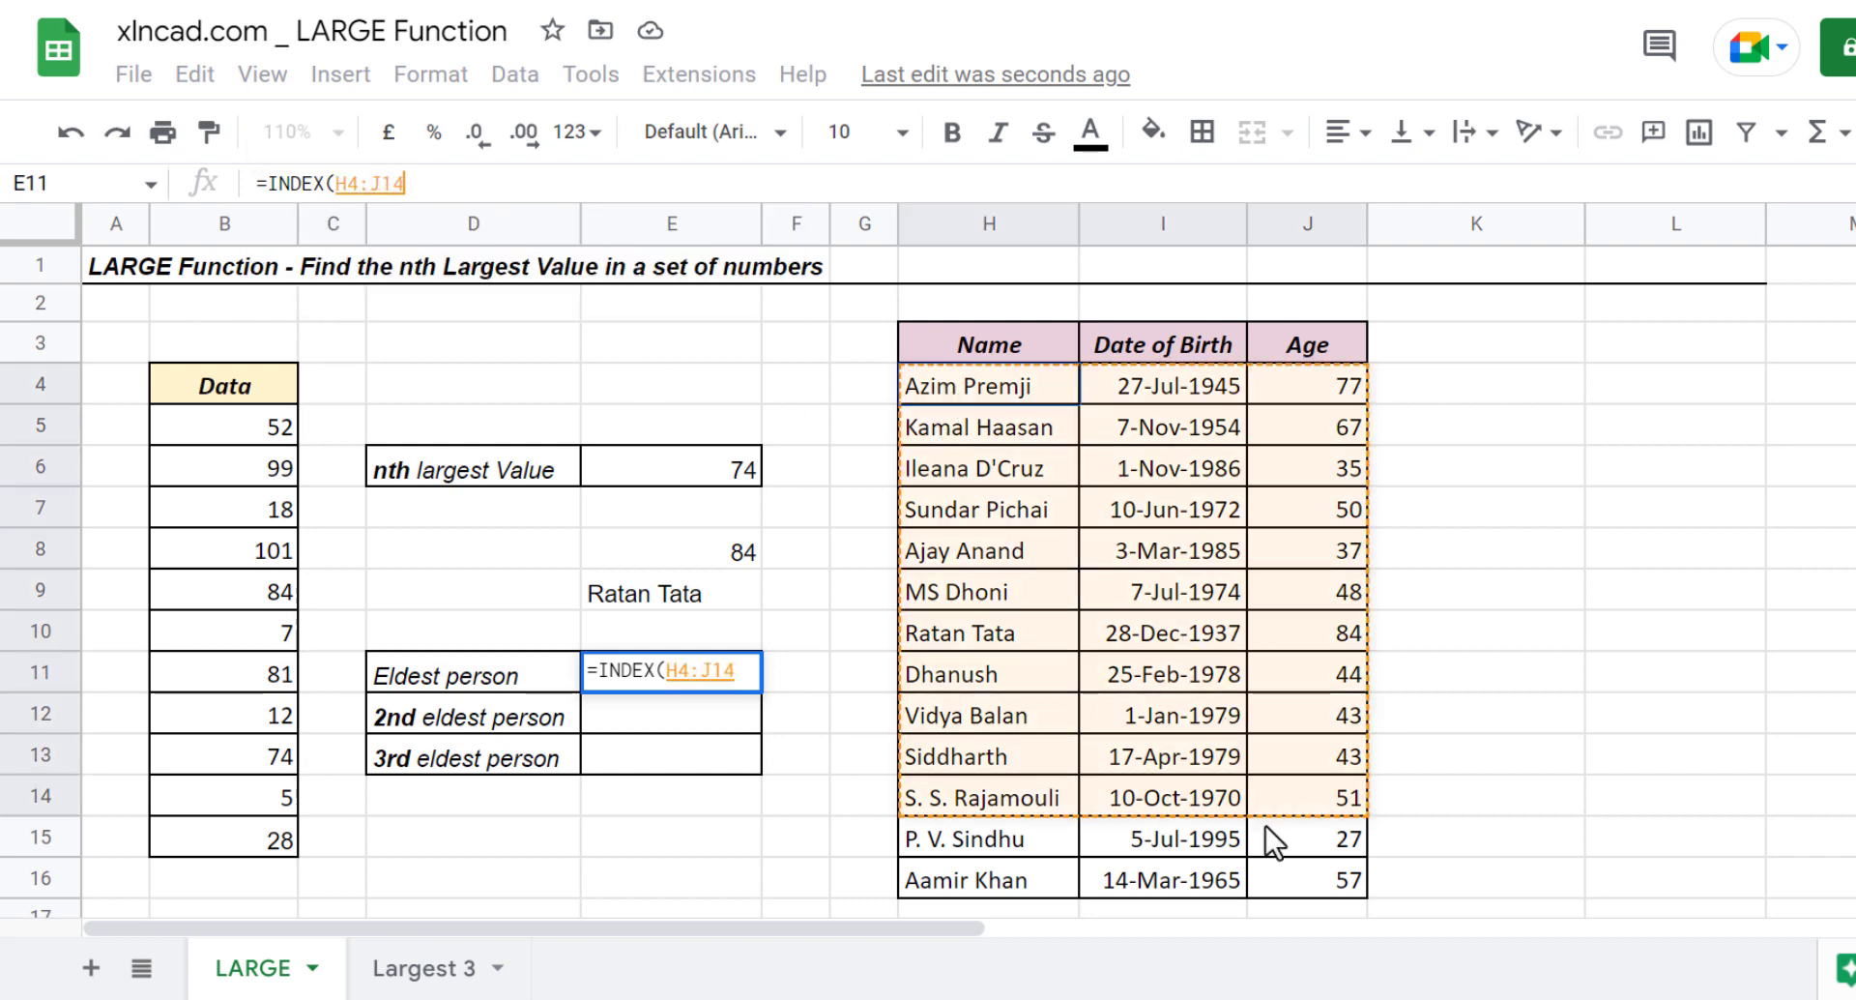
- Nest MATCH(LARGE(J4:J16,1),J4:J16,0) as the INDEX row argument
text(,)
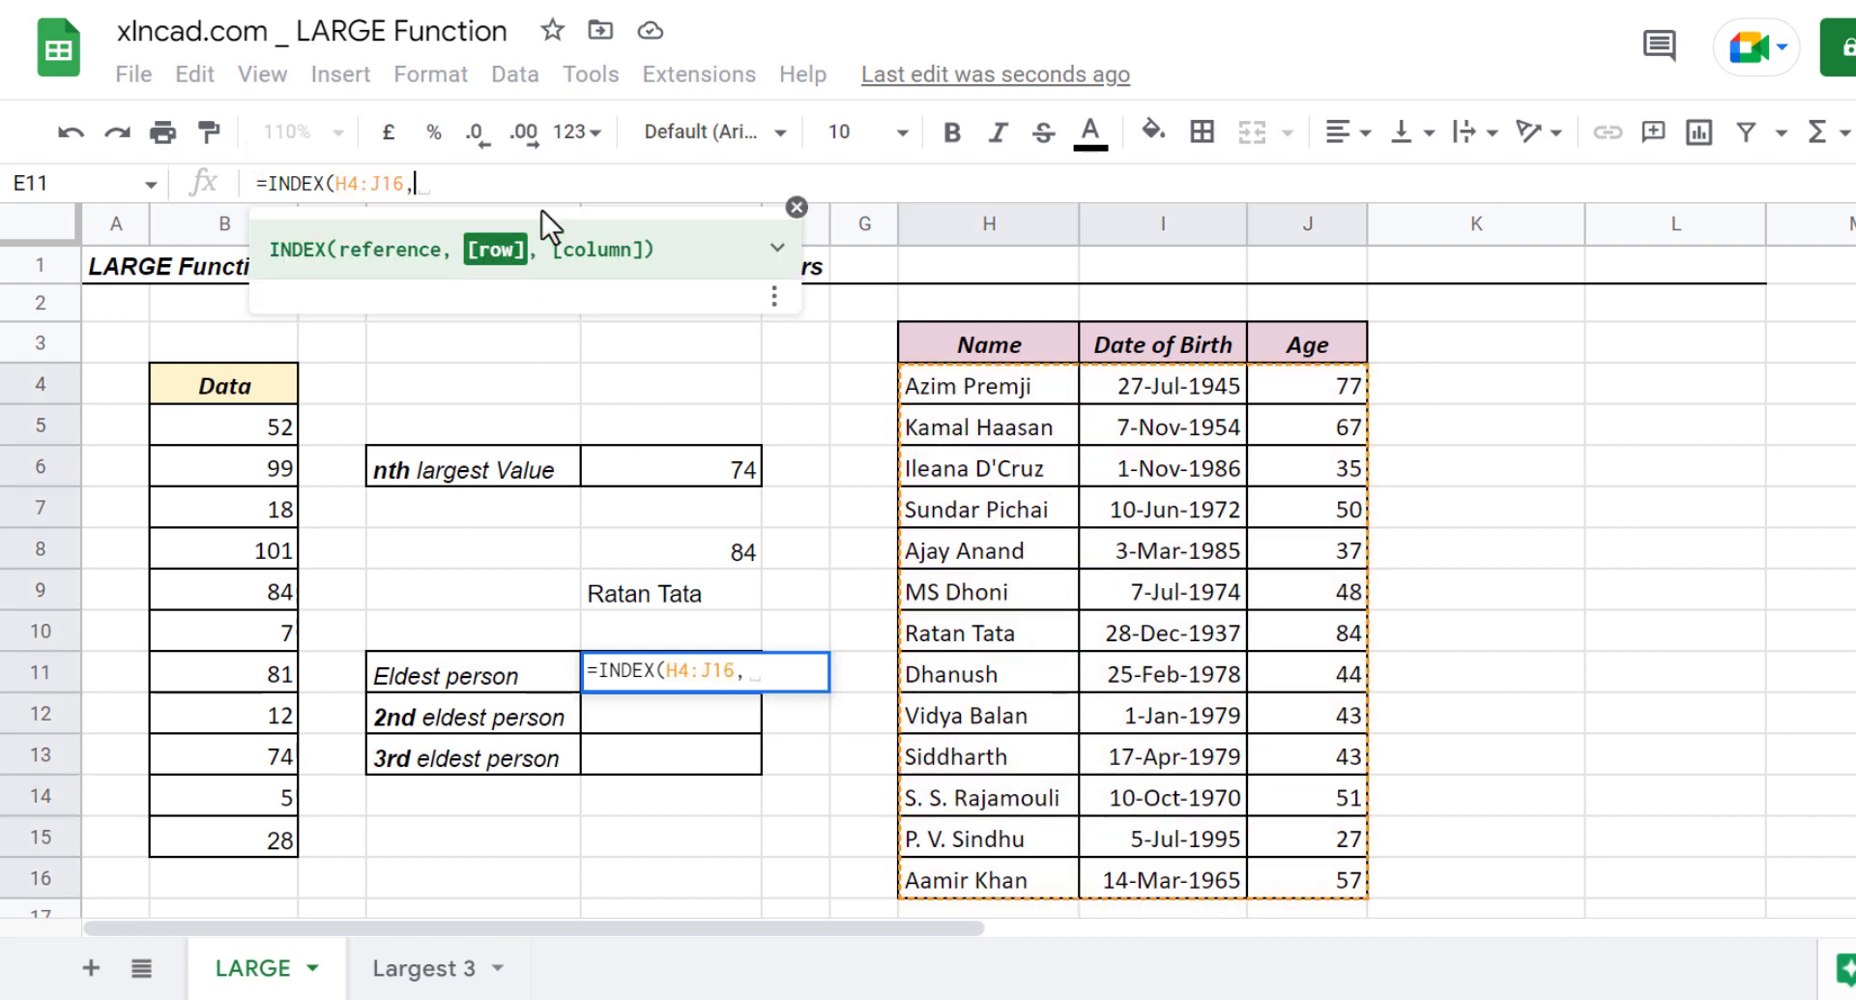
text(MATCH)
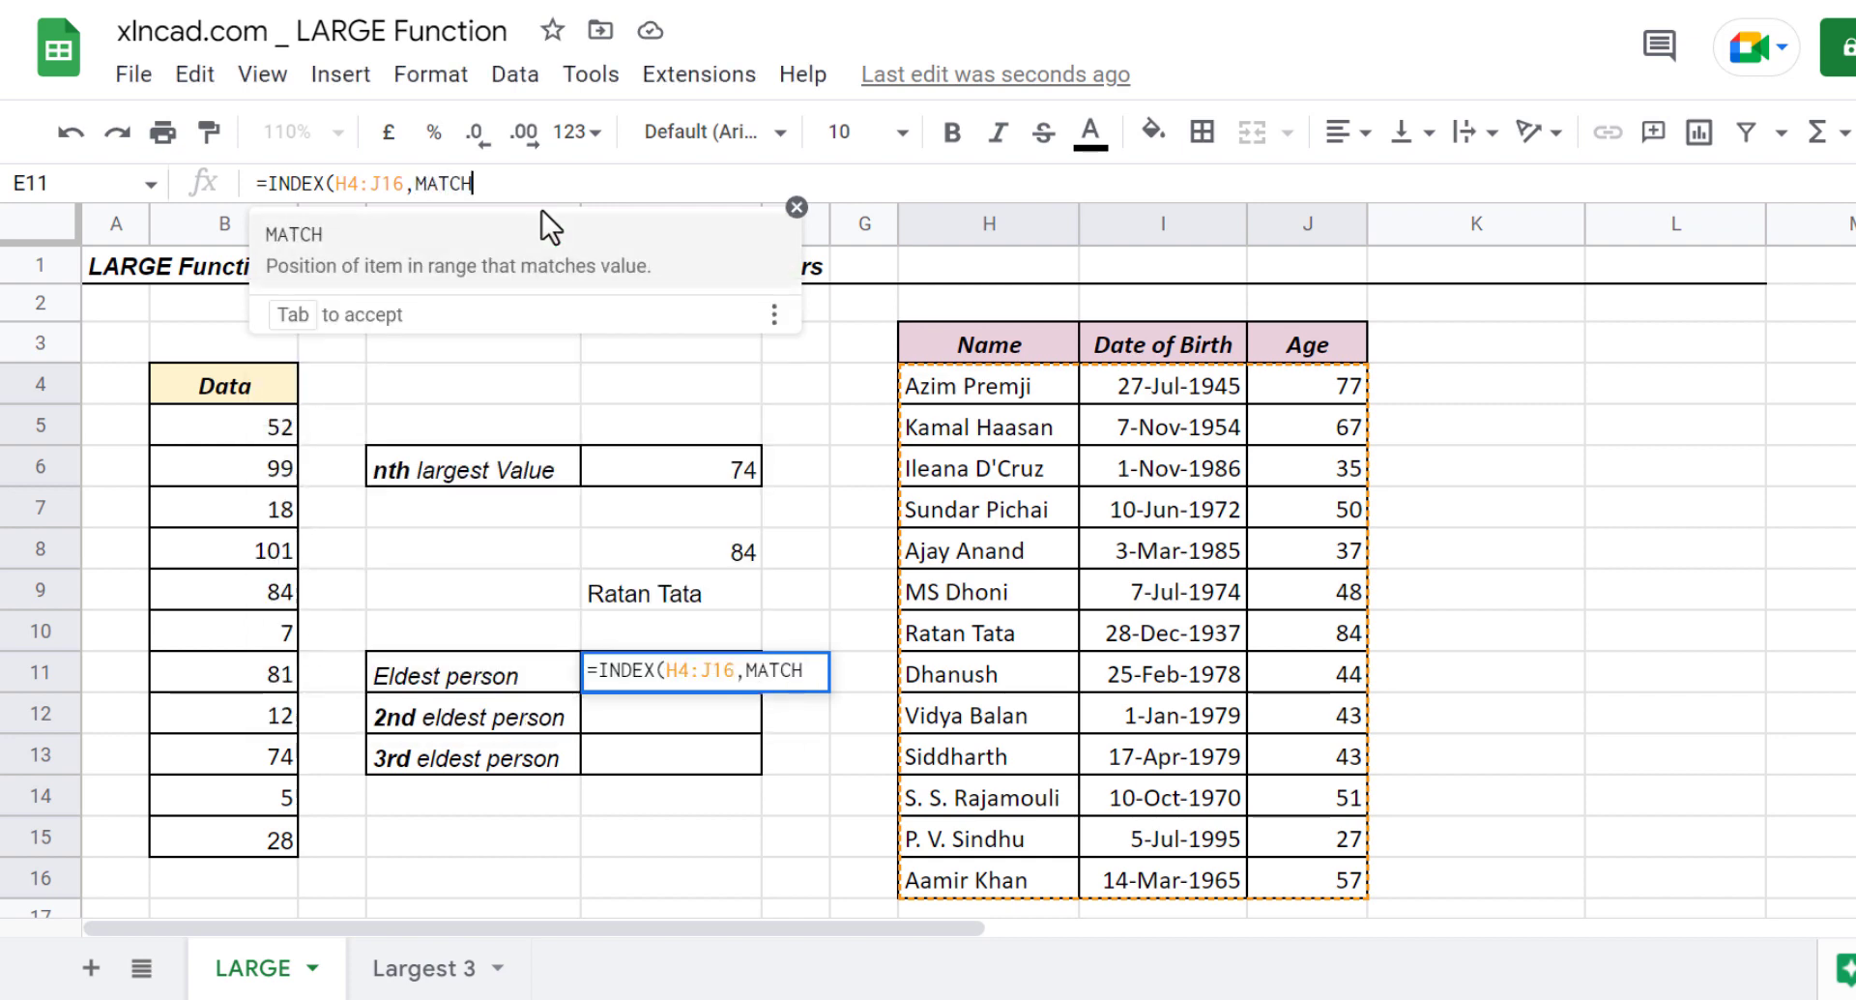
text(()
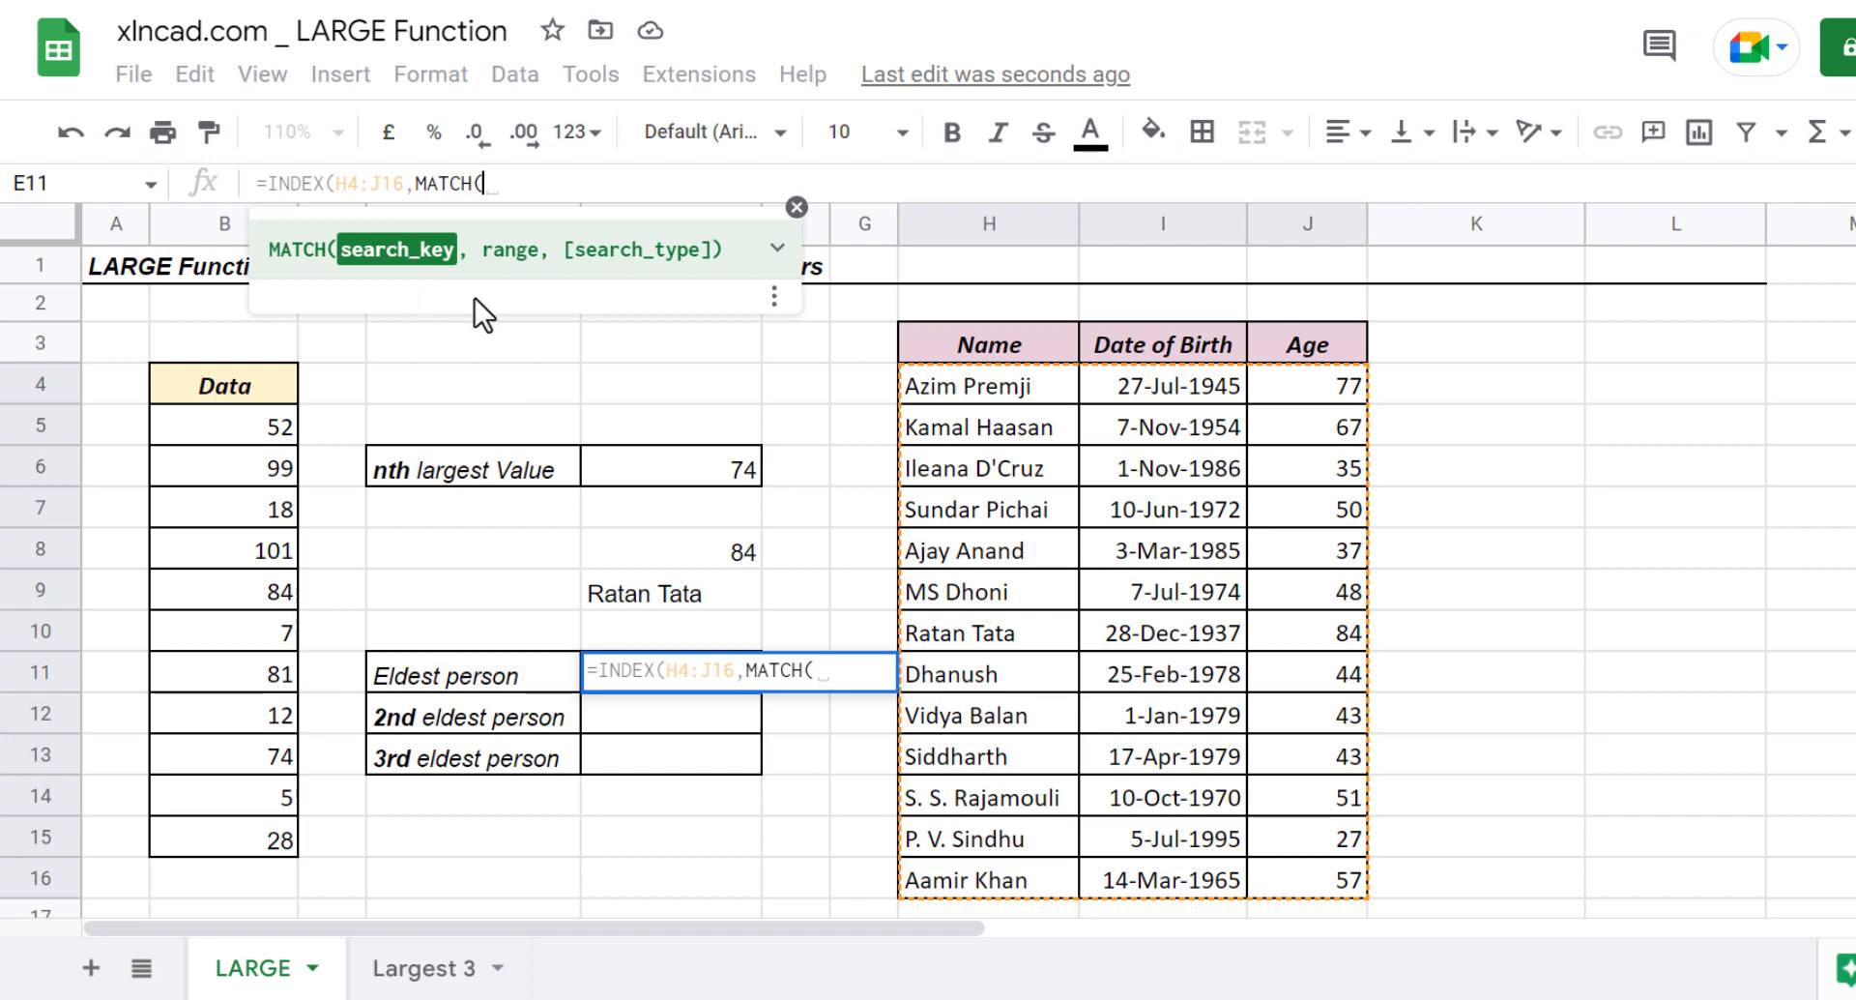
text(LAR)
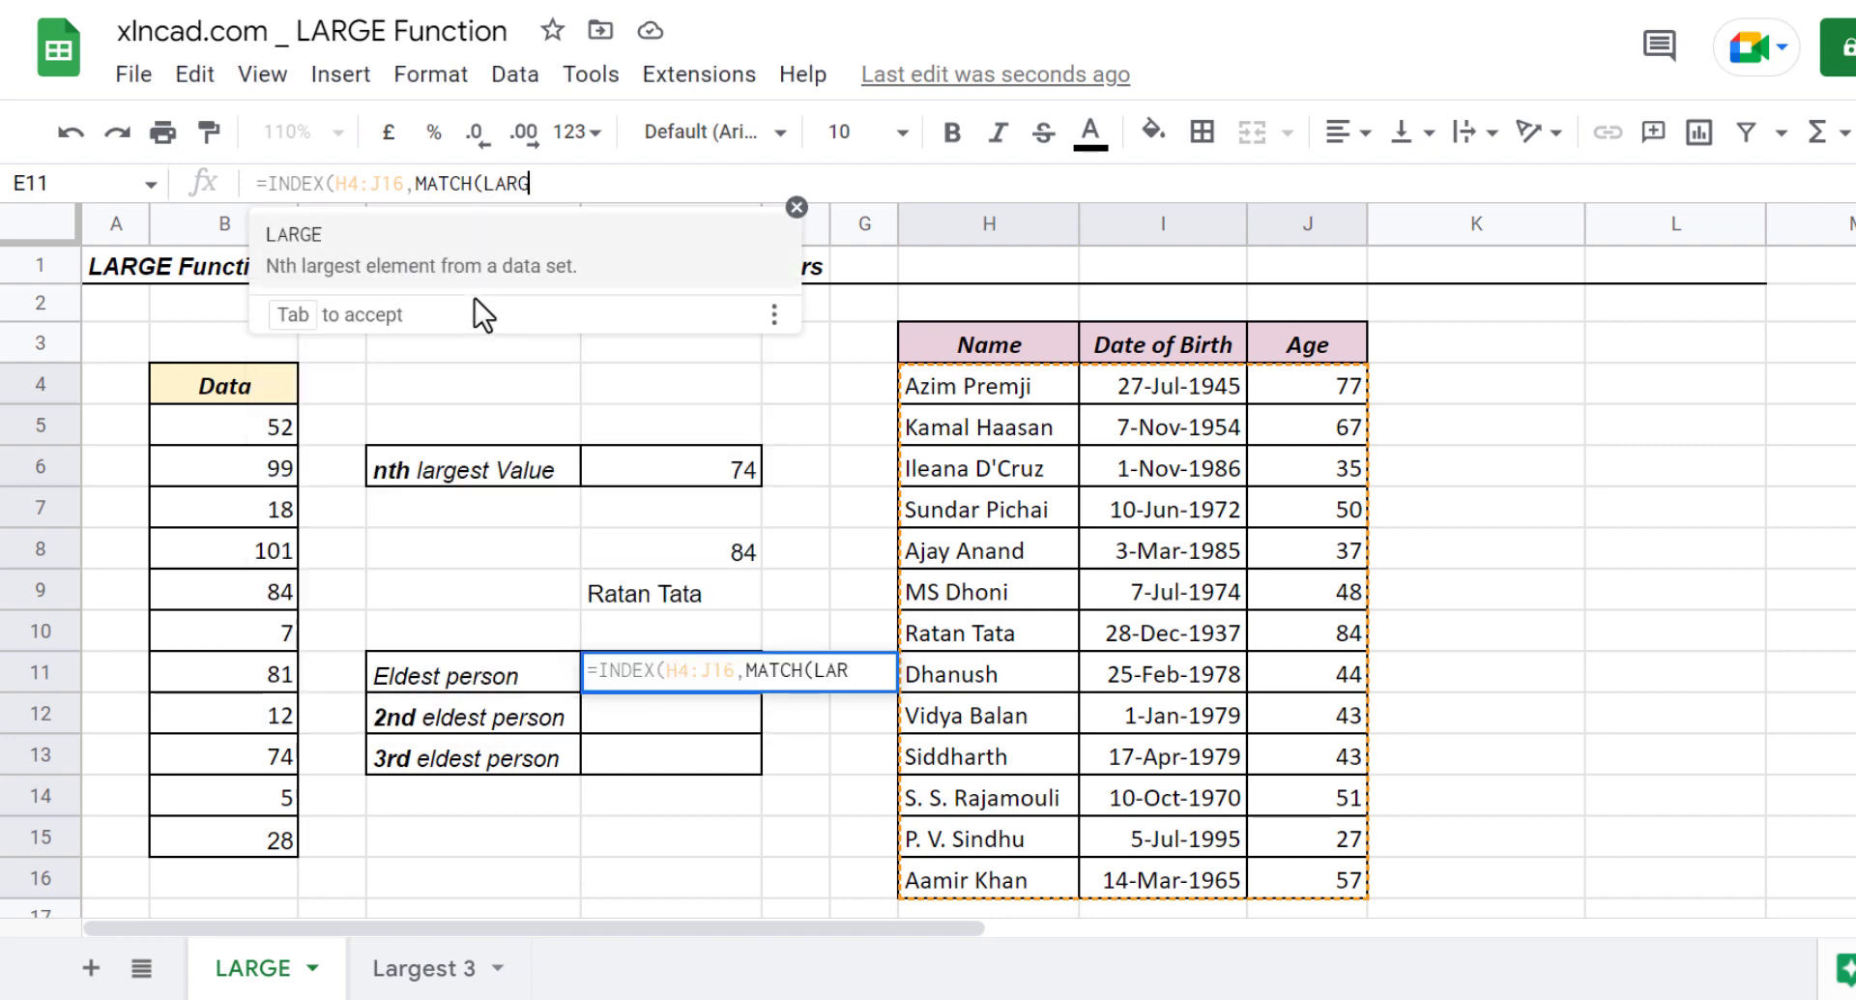
text(GE()
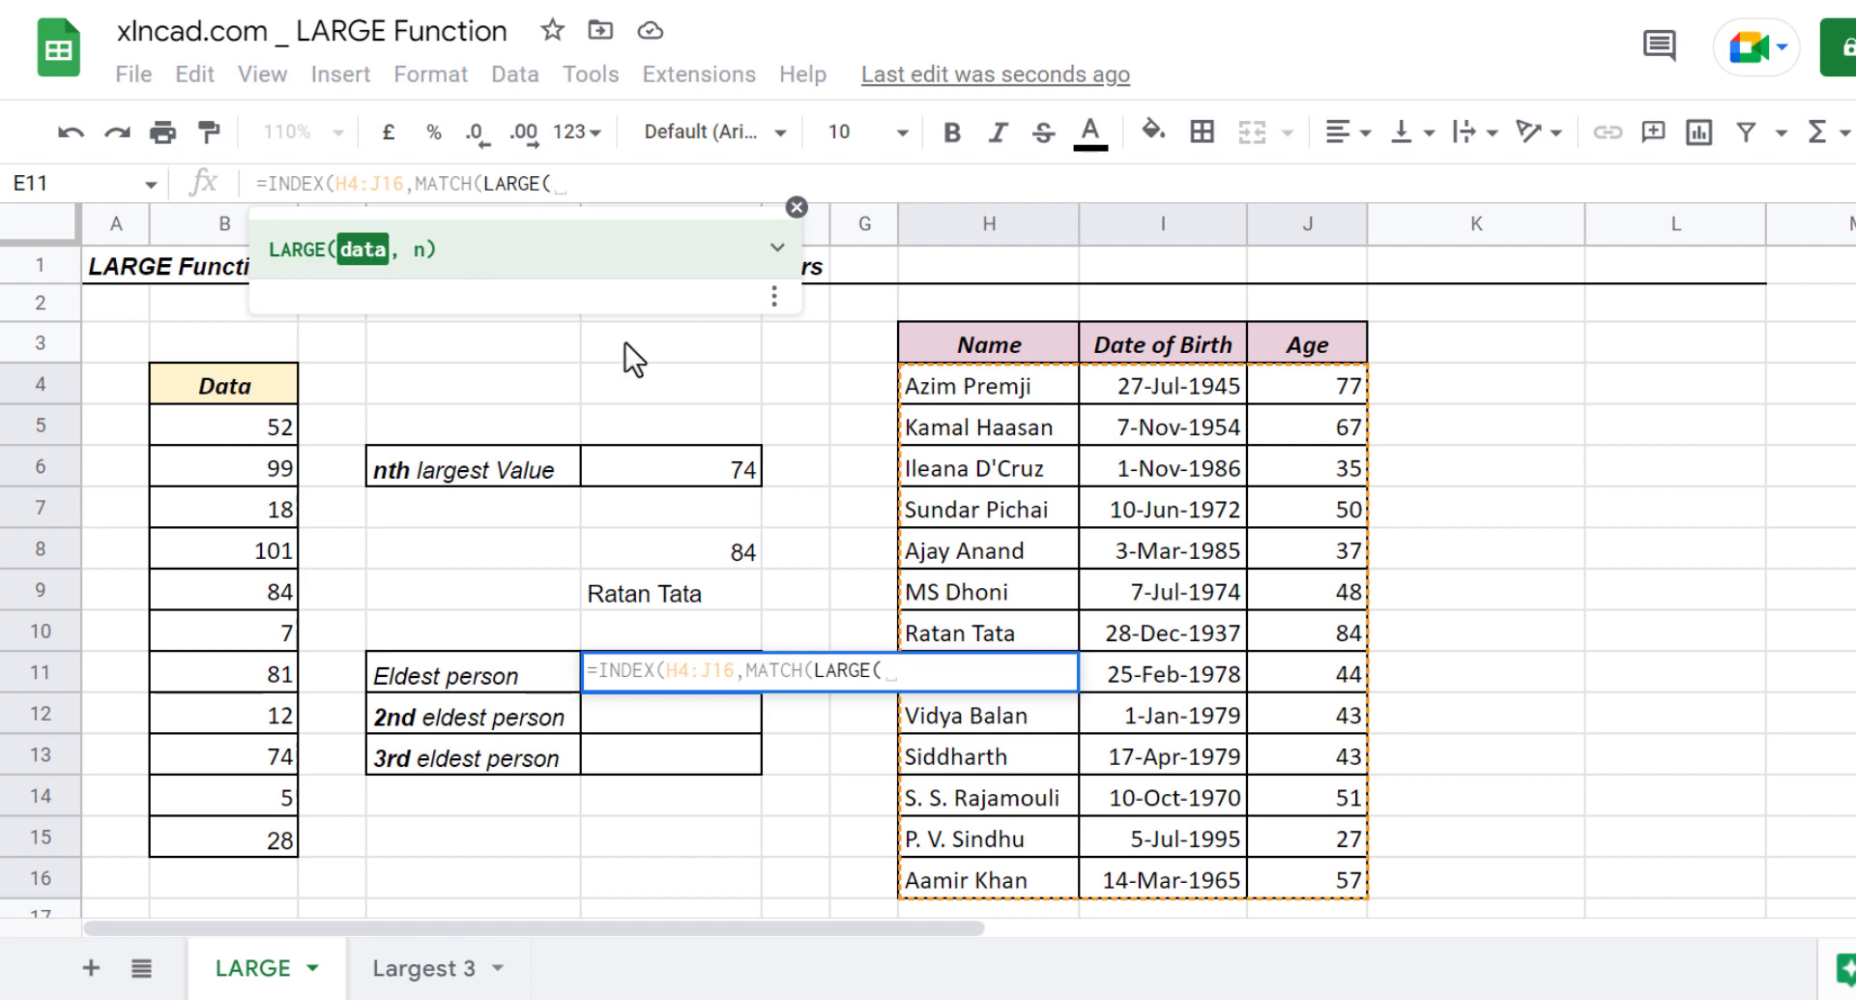
drag(1295, 387, 1306, 865)
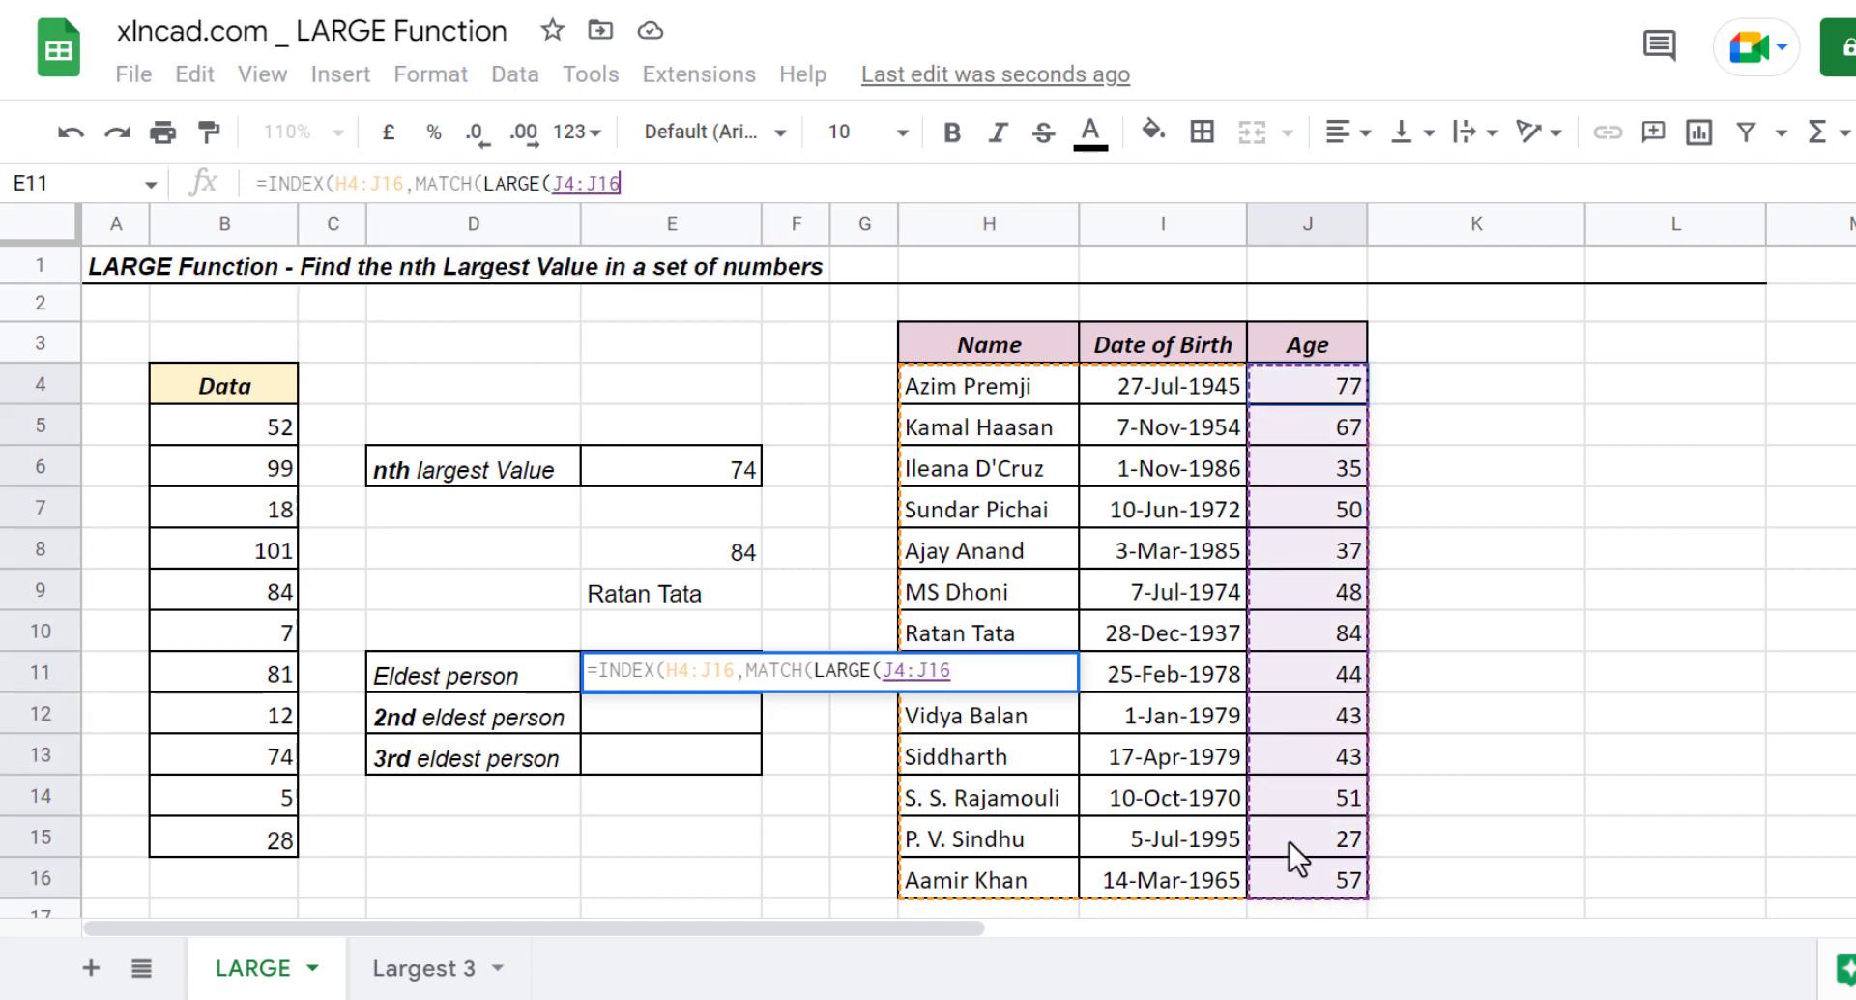
text(,)
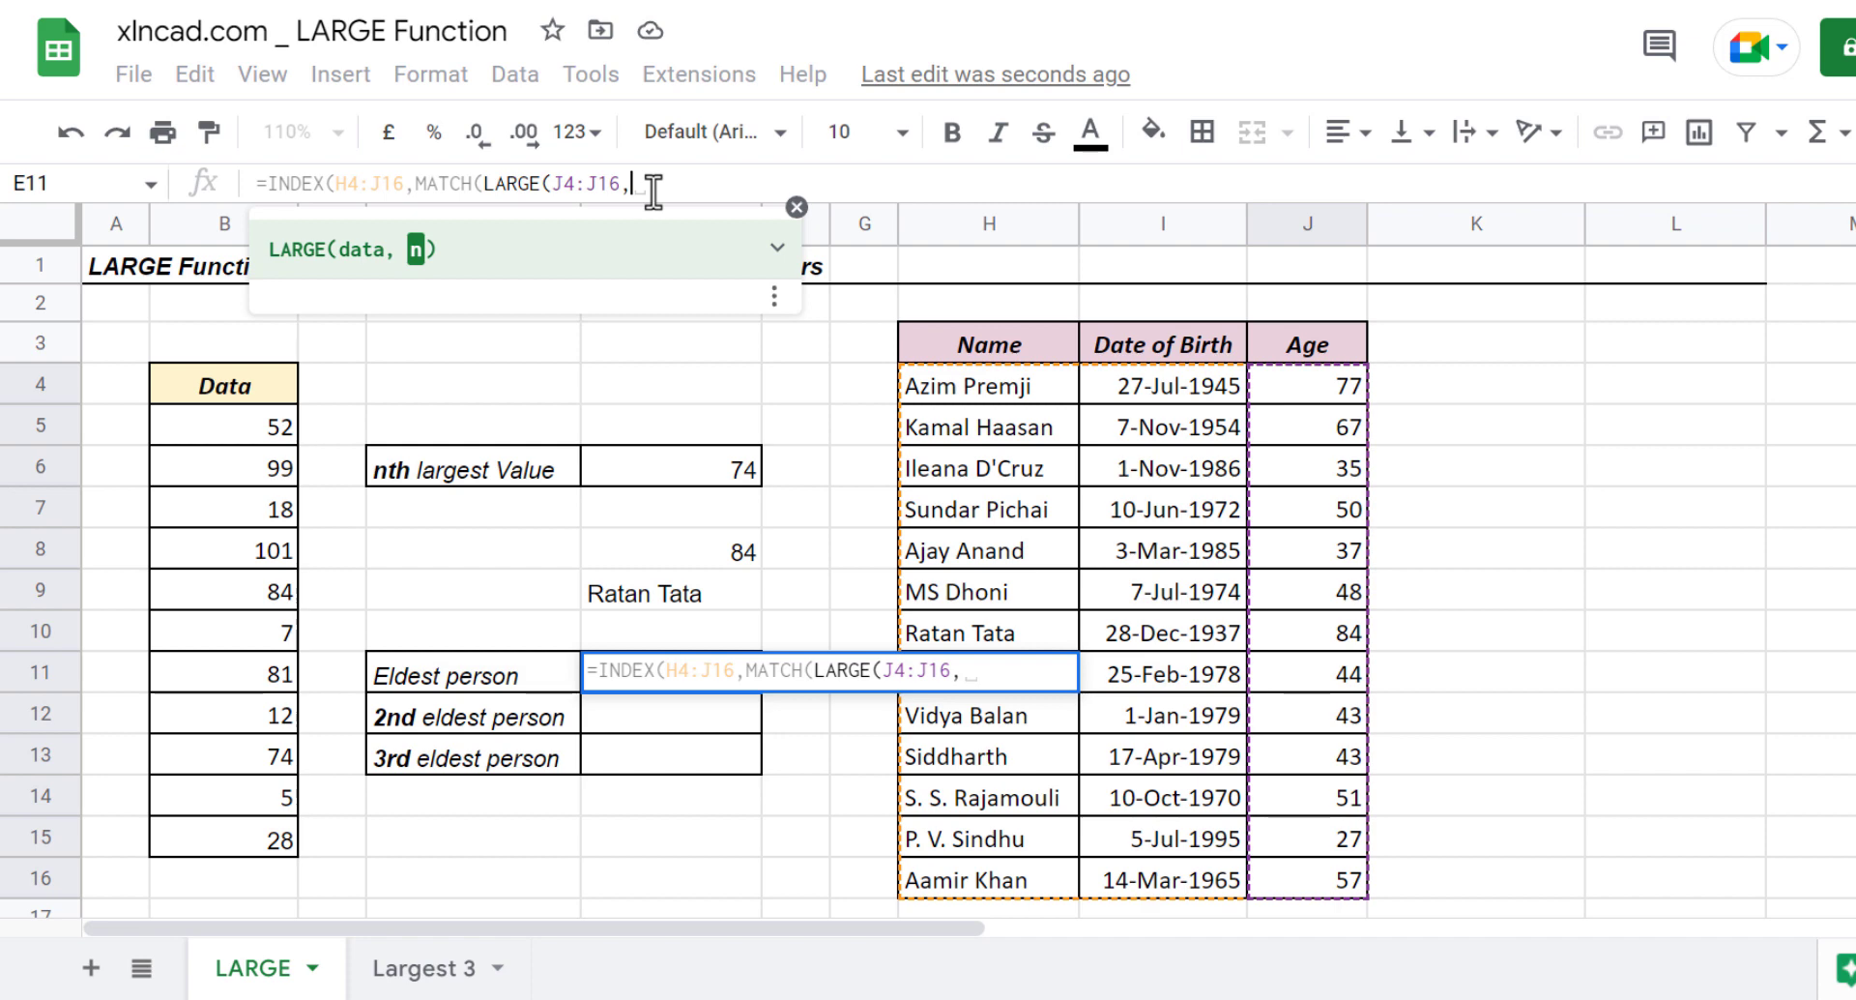
text(1)
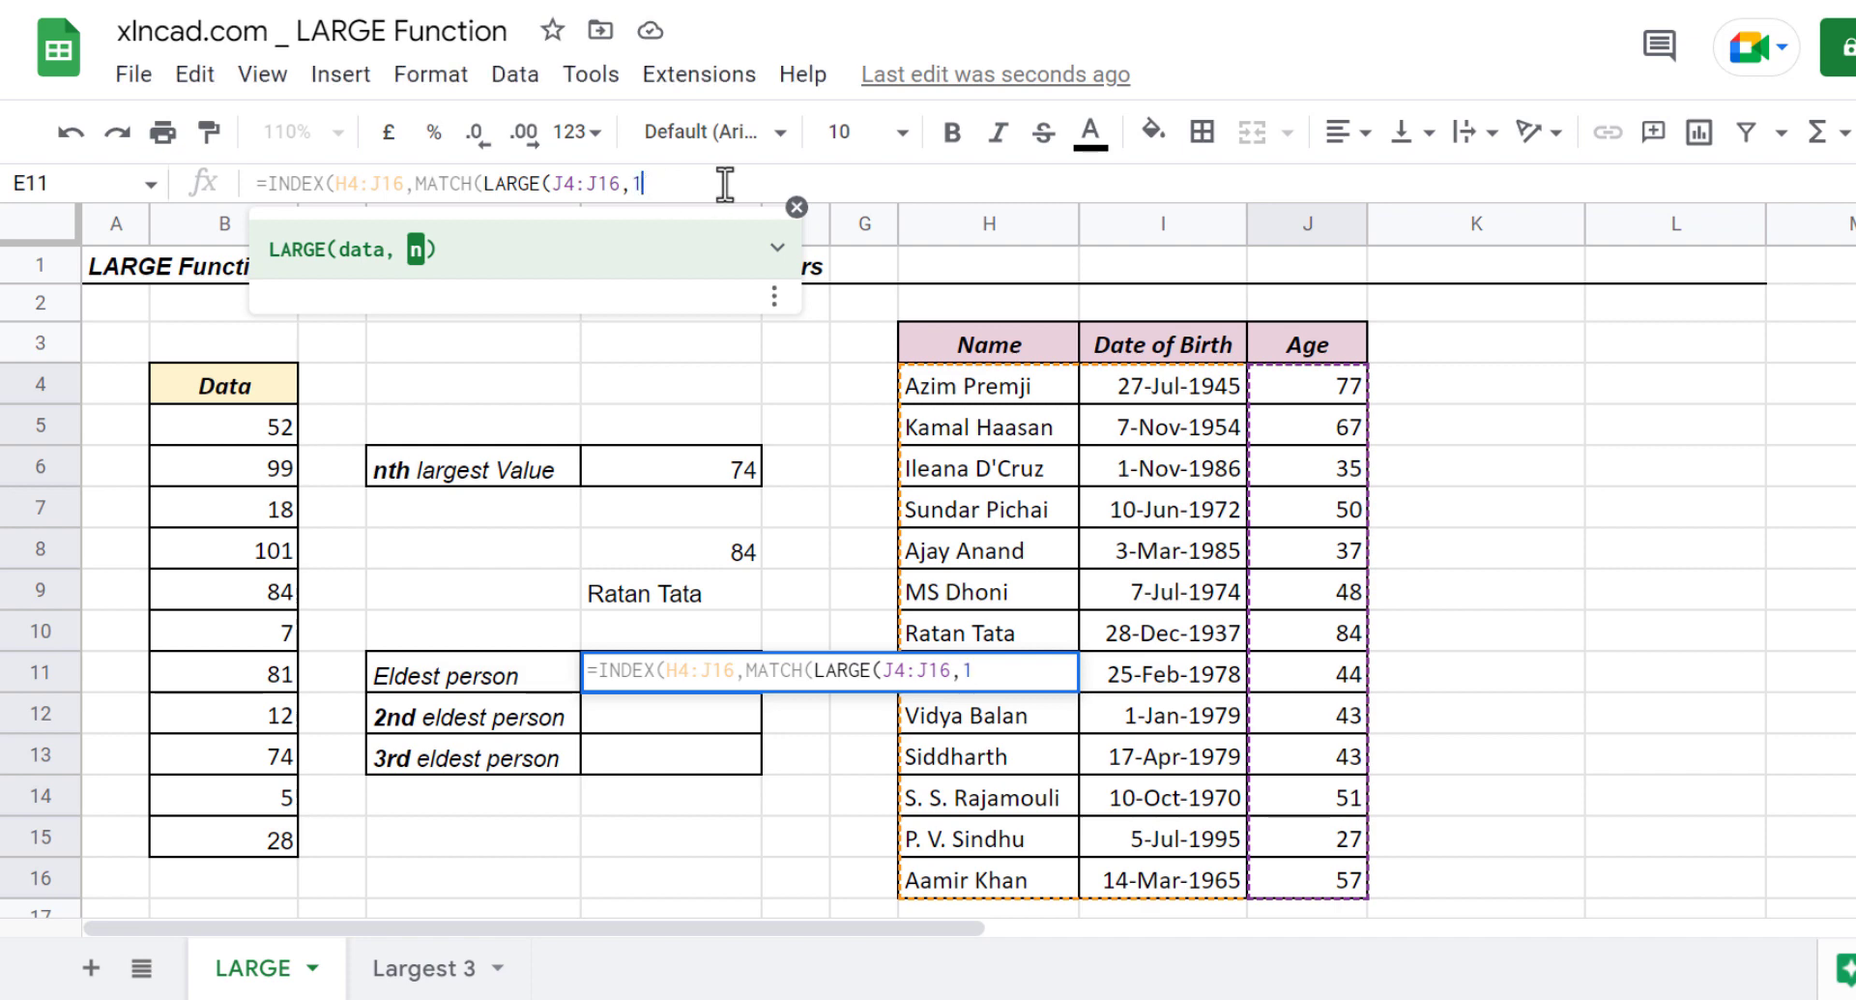
text(),)
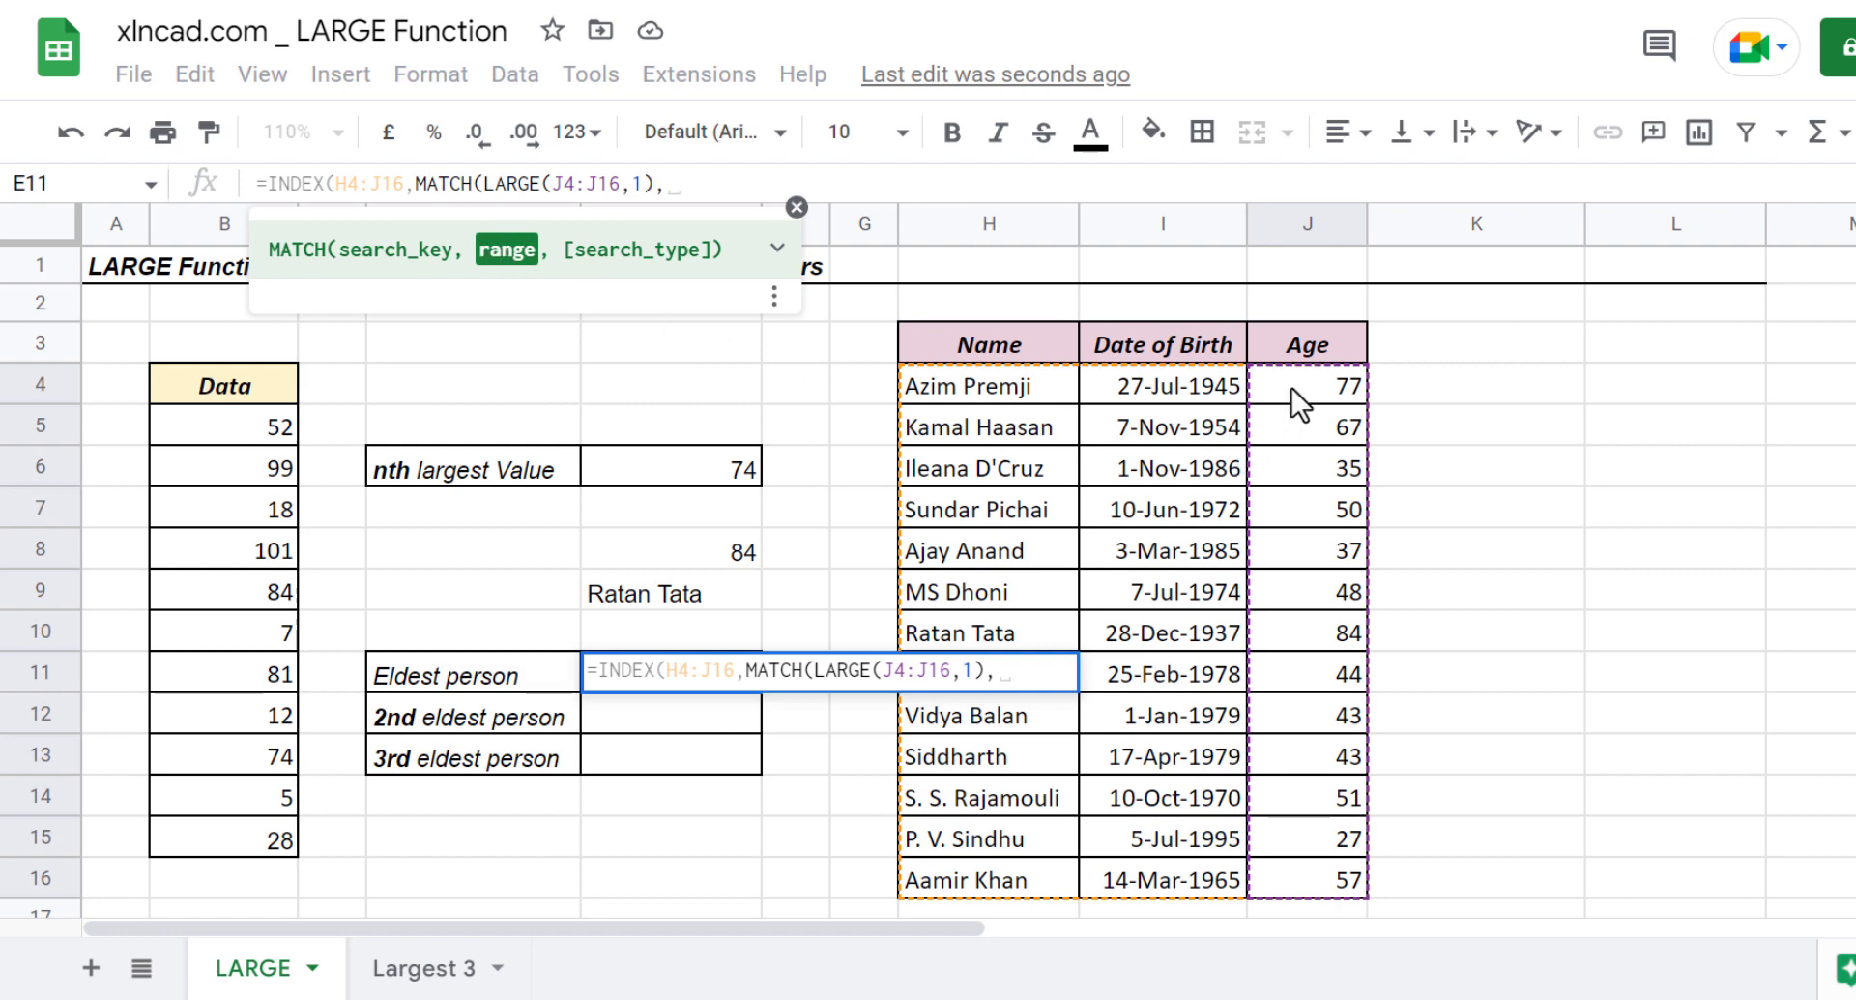
drag(1294, 391, 1317, 870)
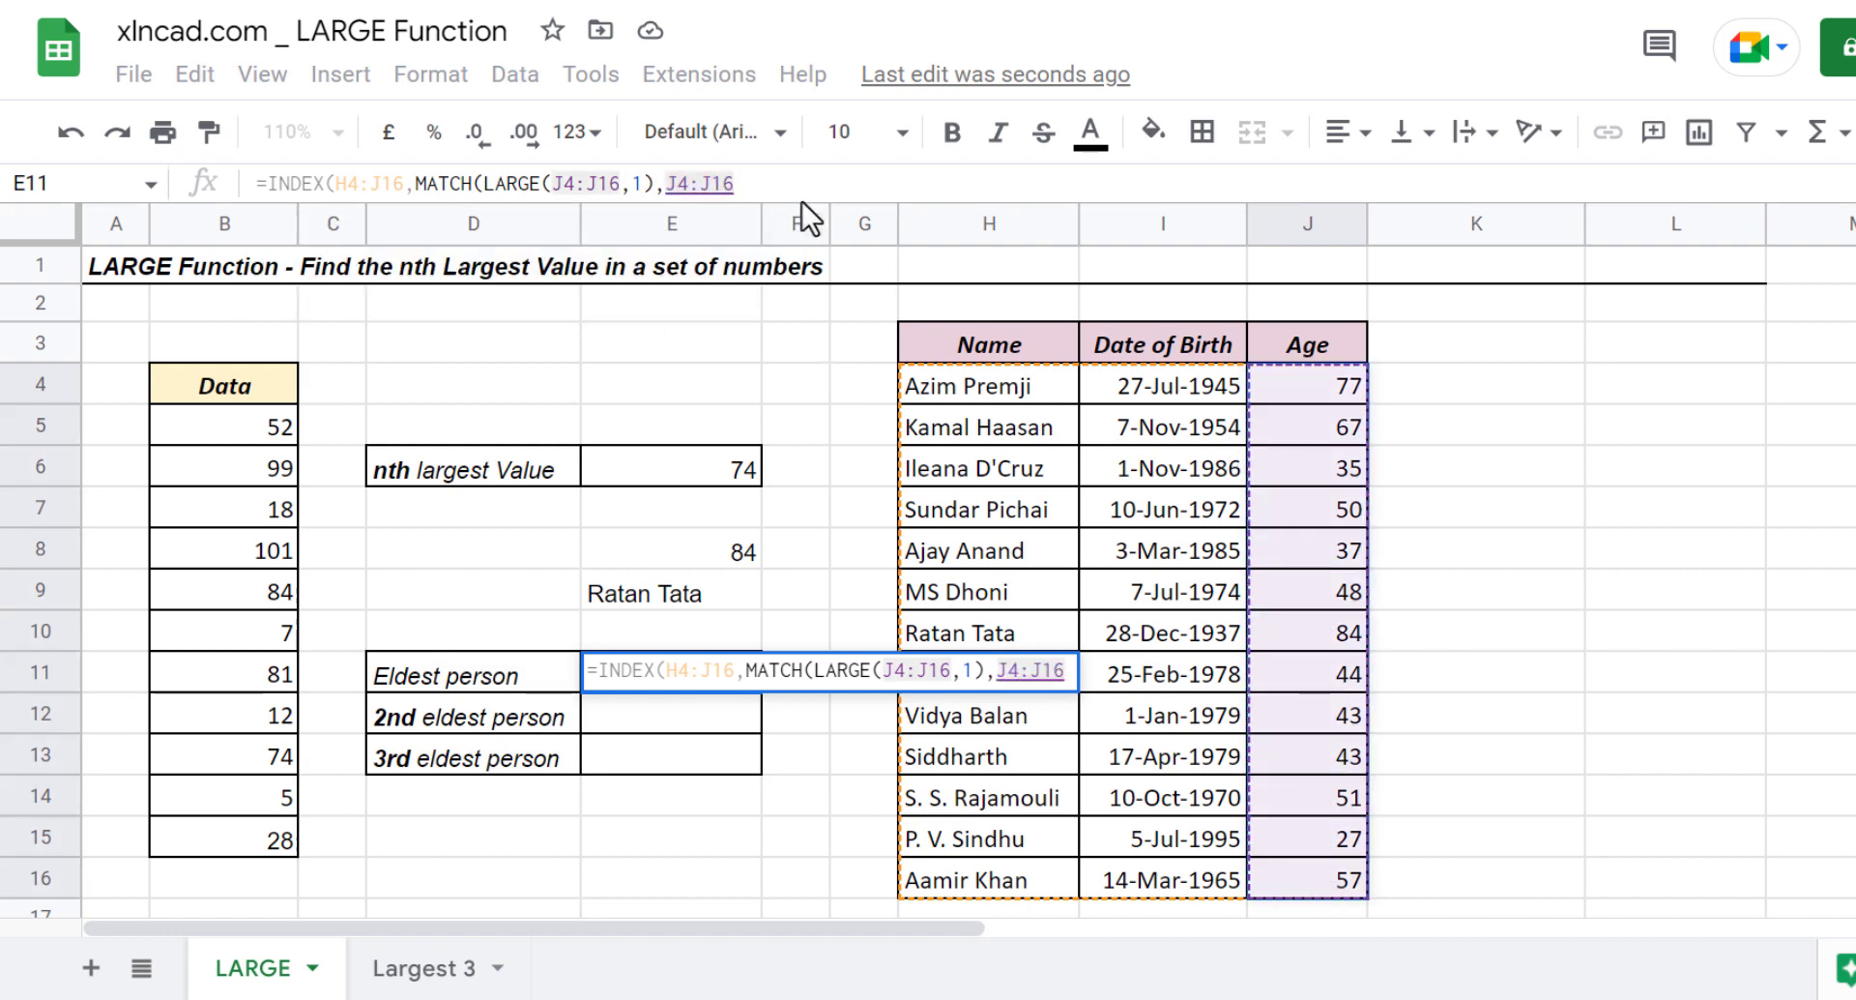
text(,)
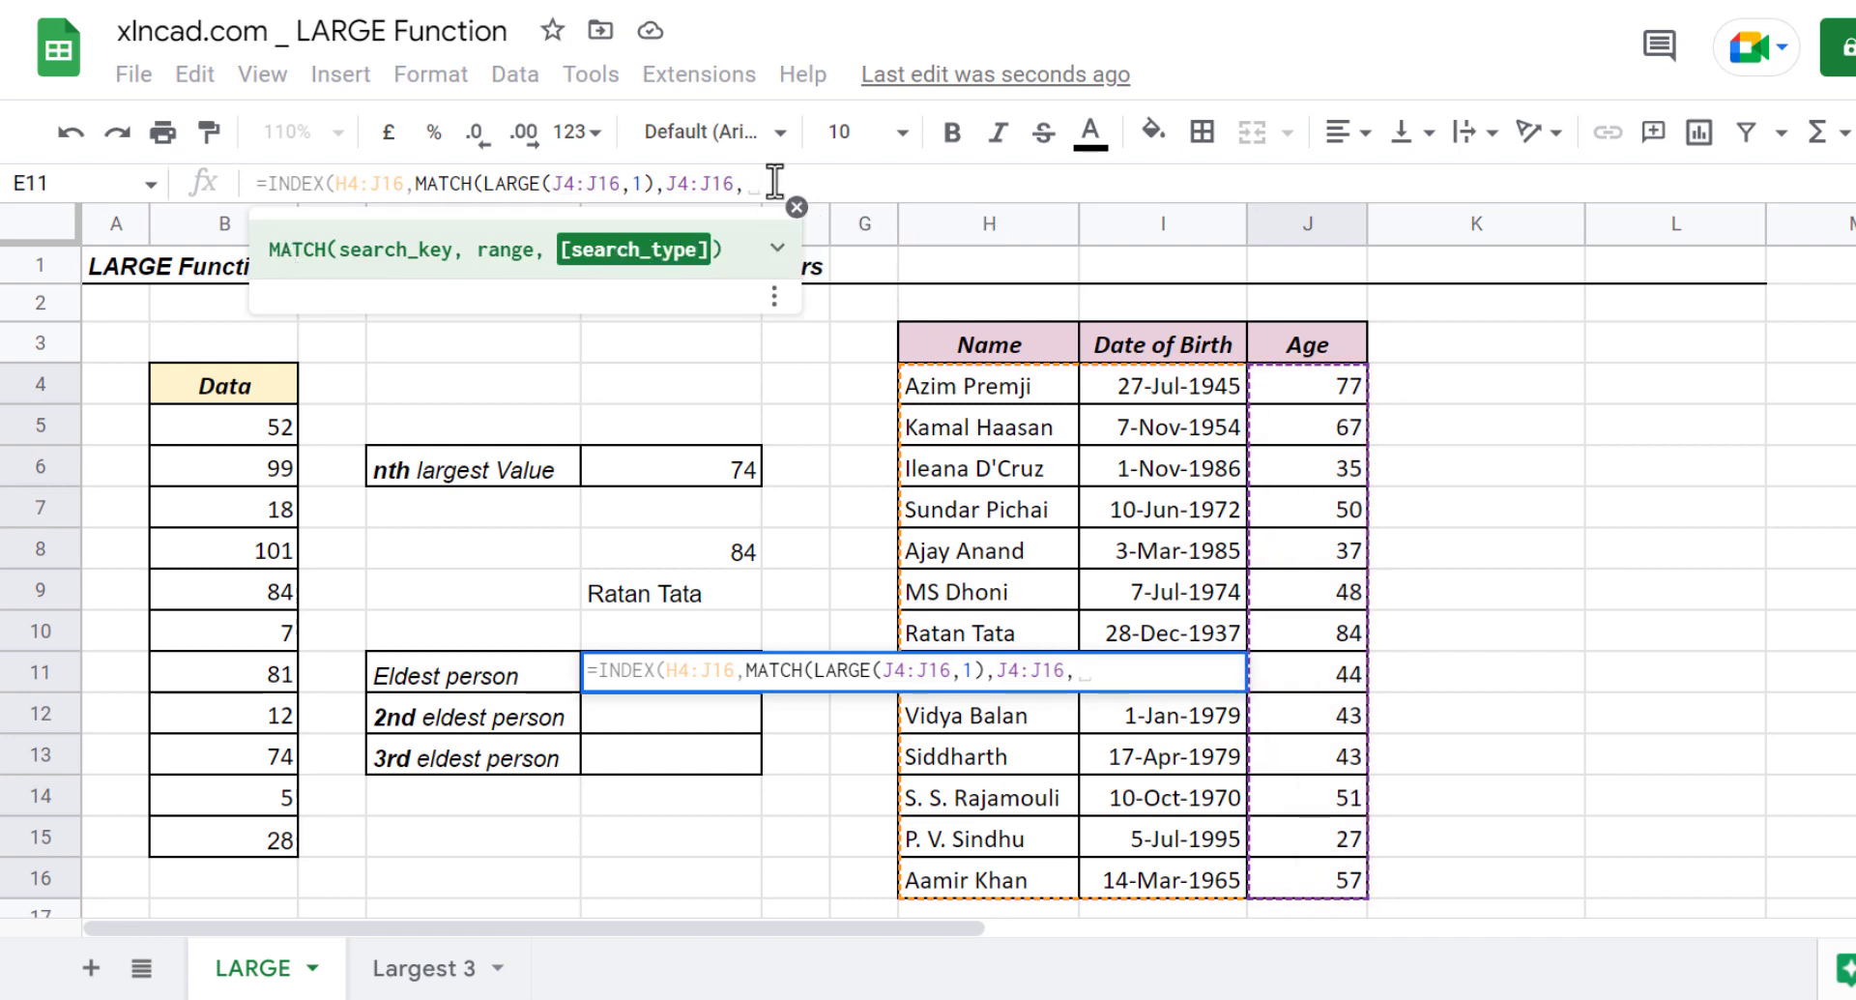
text(0))
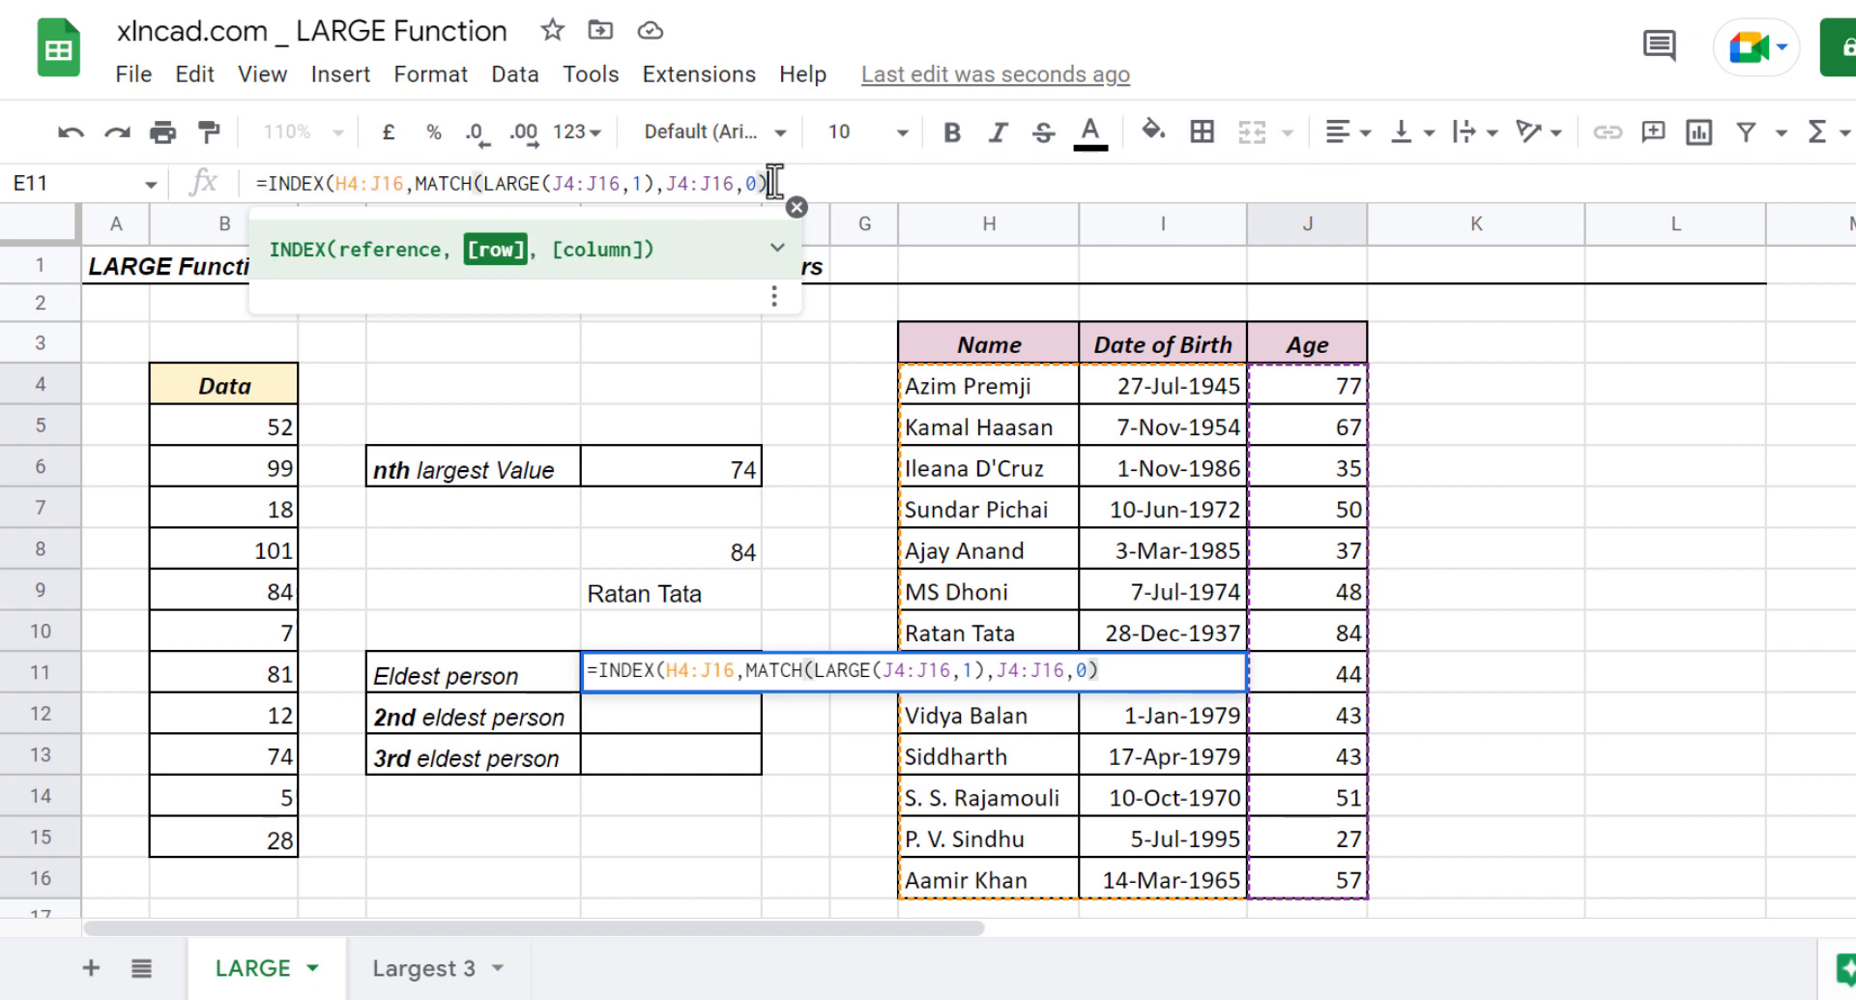
text(,)
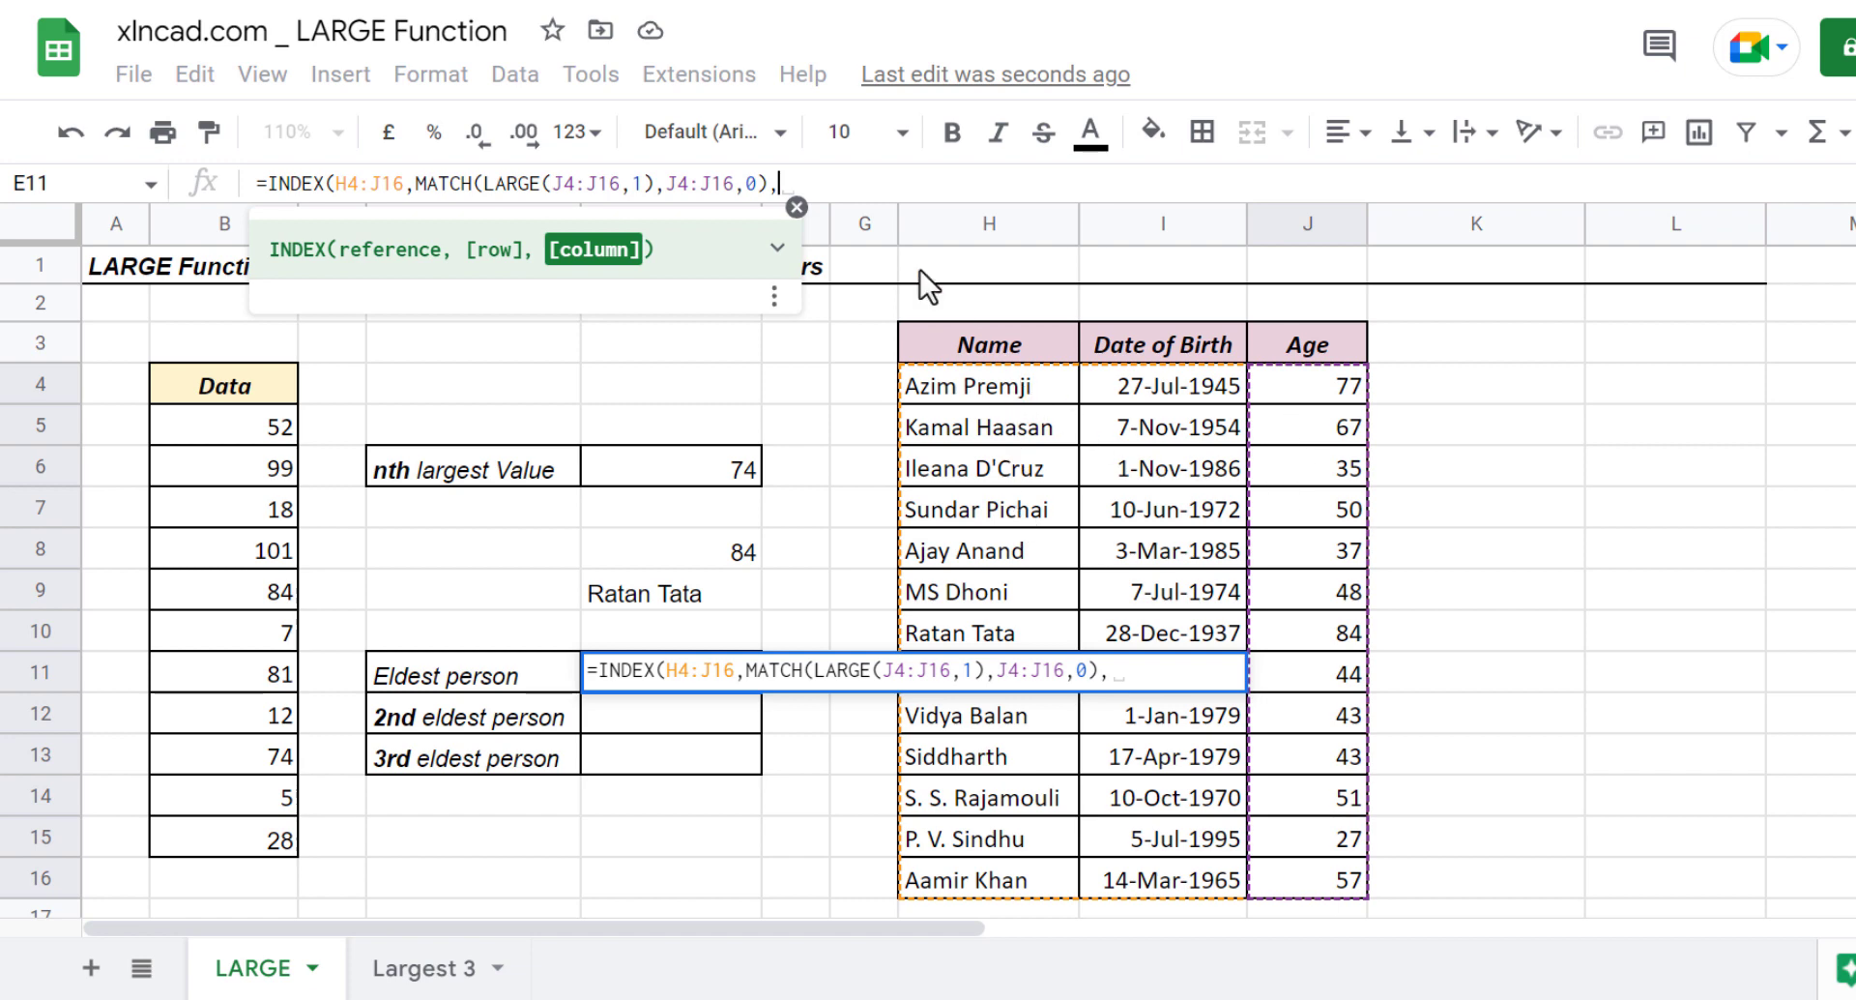
- Finish E11's formula with column 1, returning Ratan Tata, and copy its formula text
text(1)
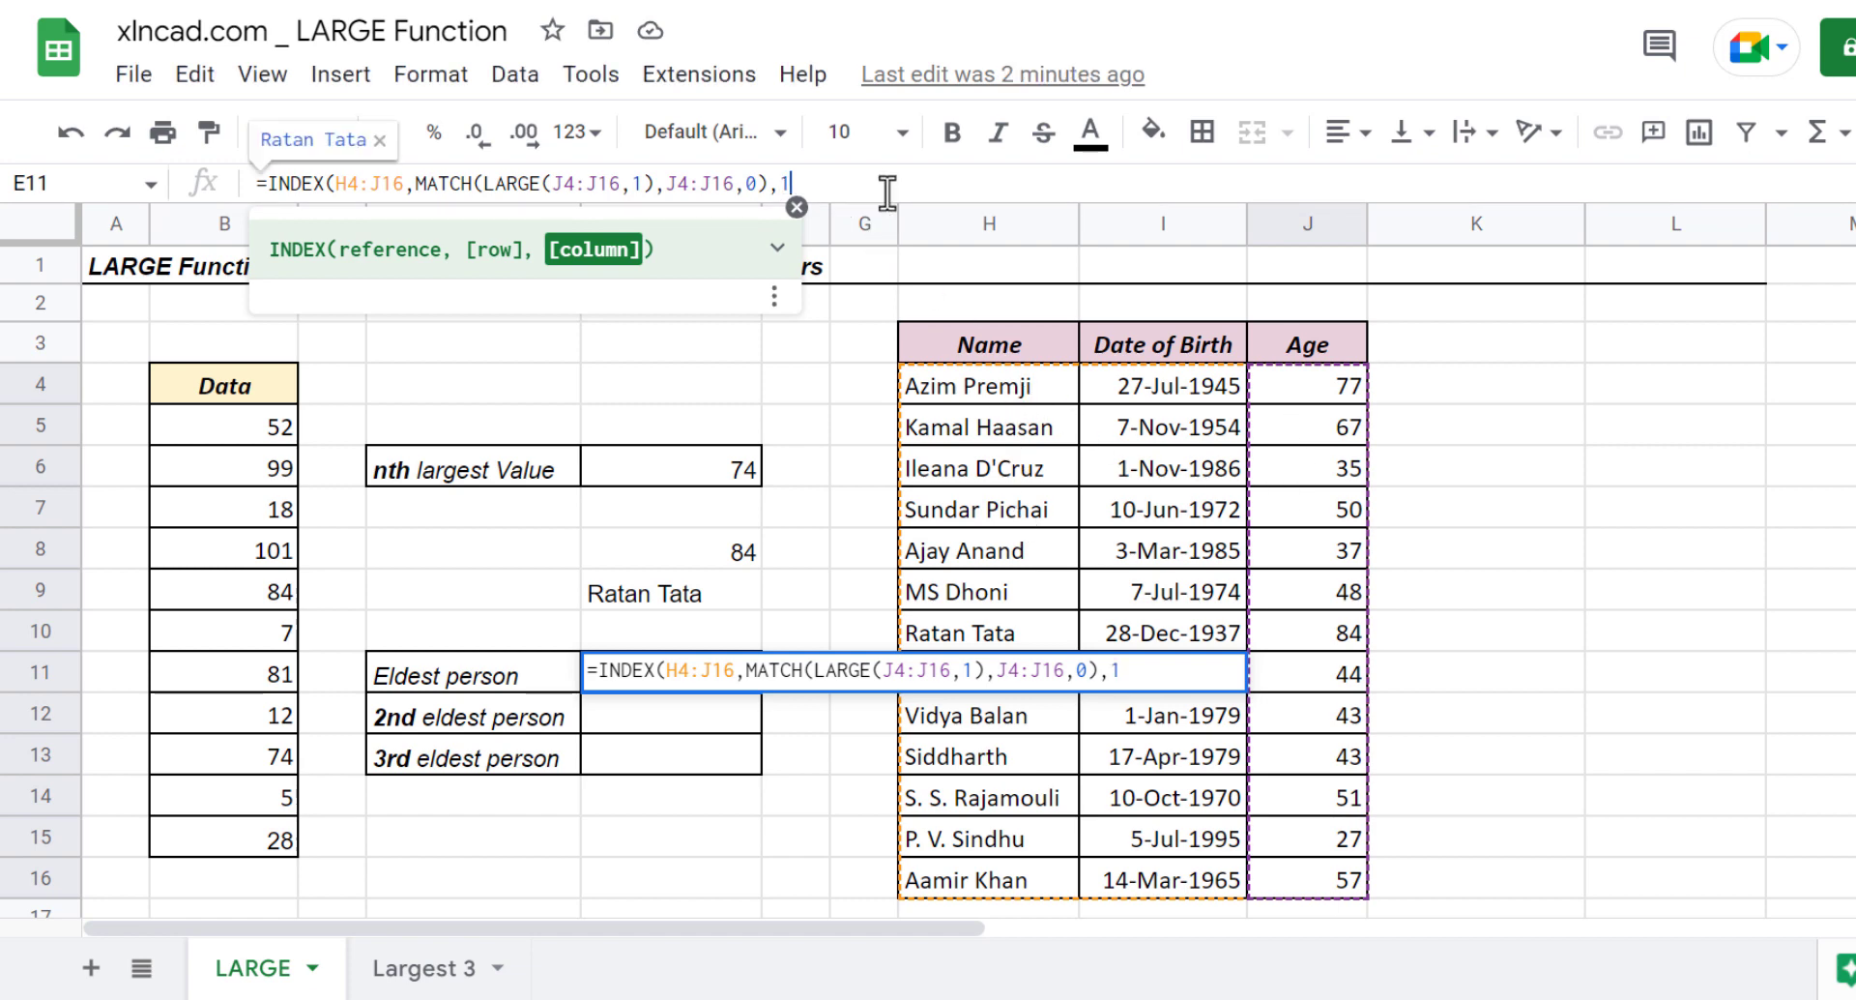
text())
key(Return)
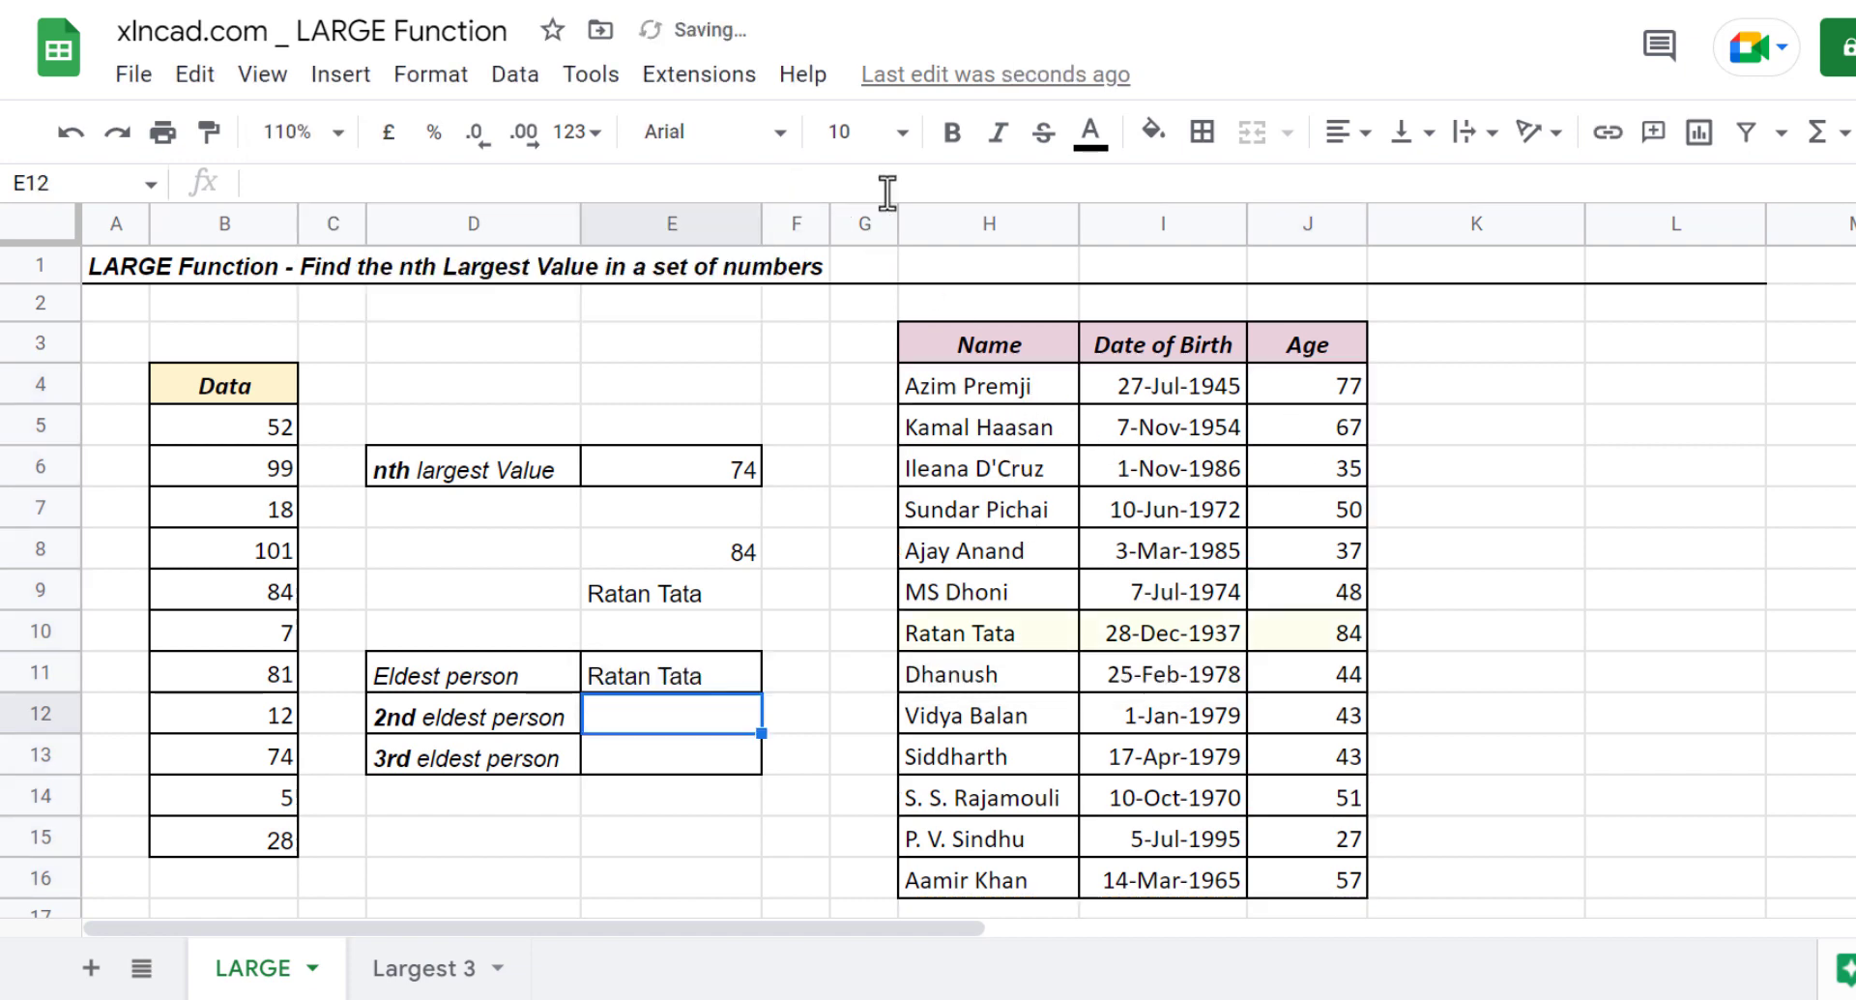
click(675, 686)
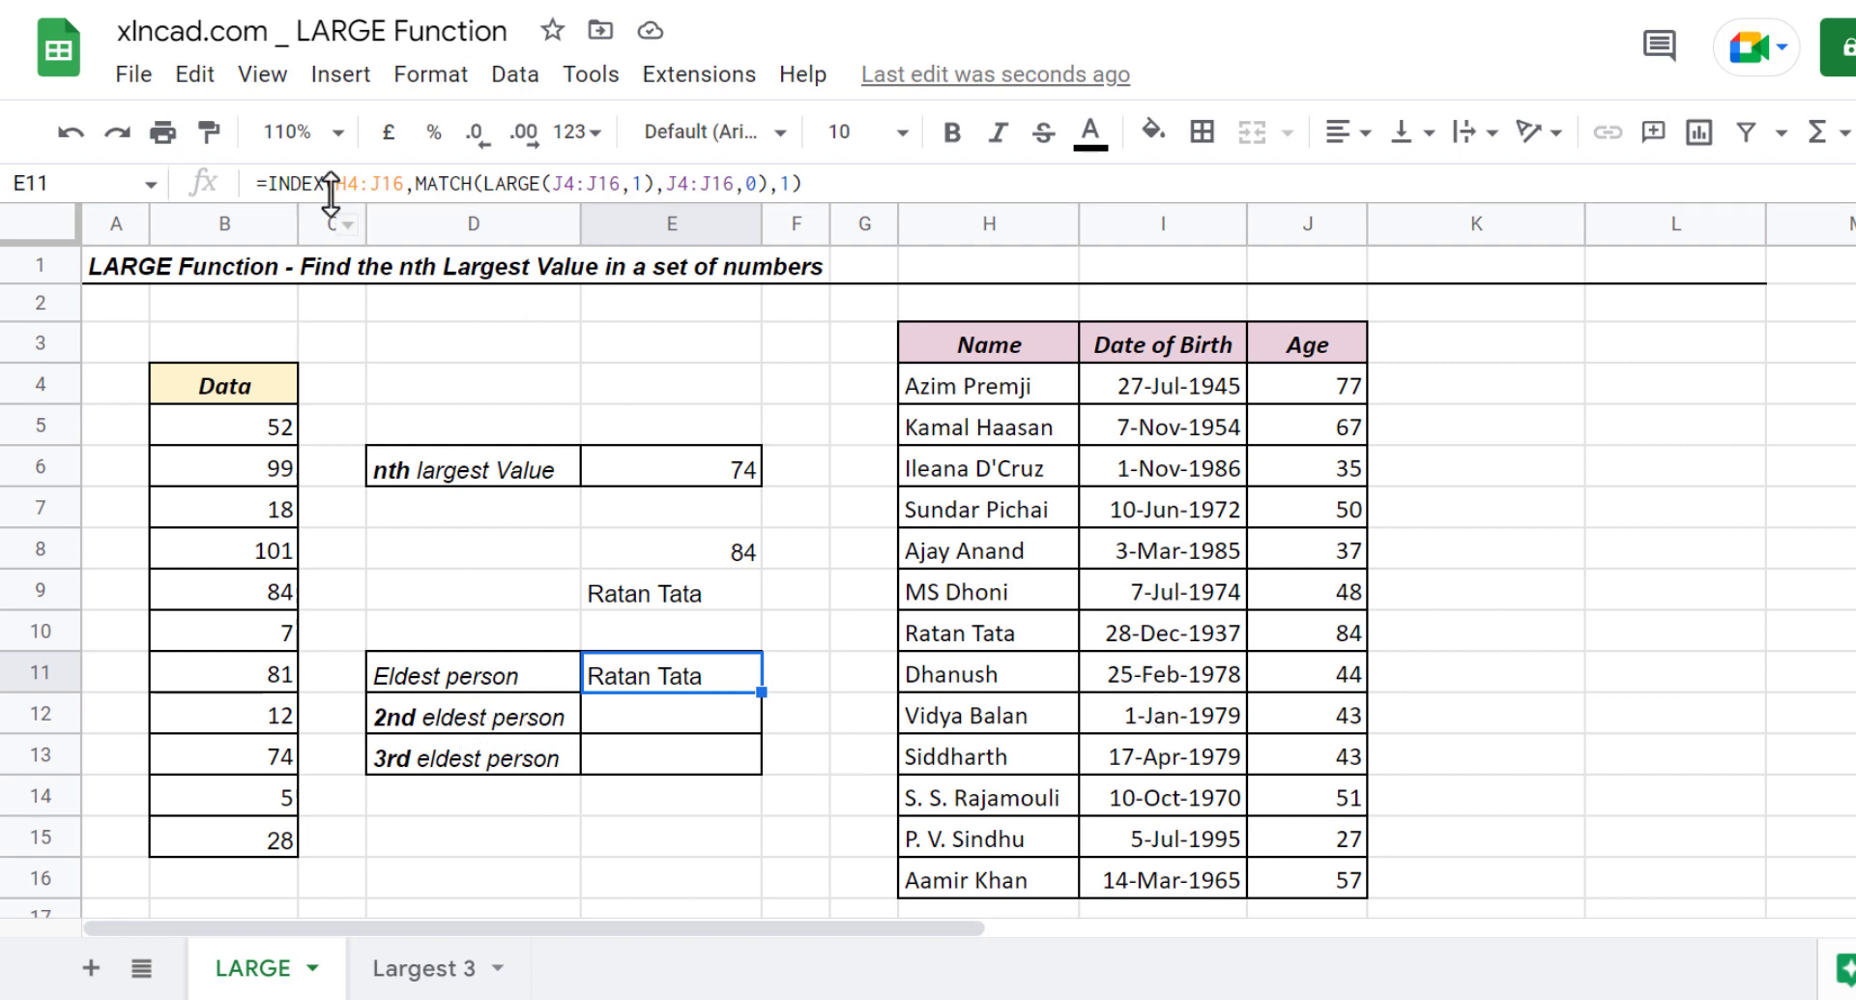
drag(268, 183, 822, 183)
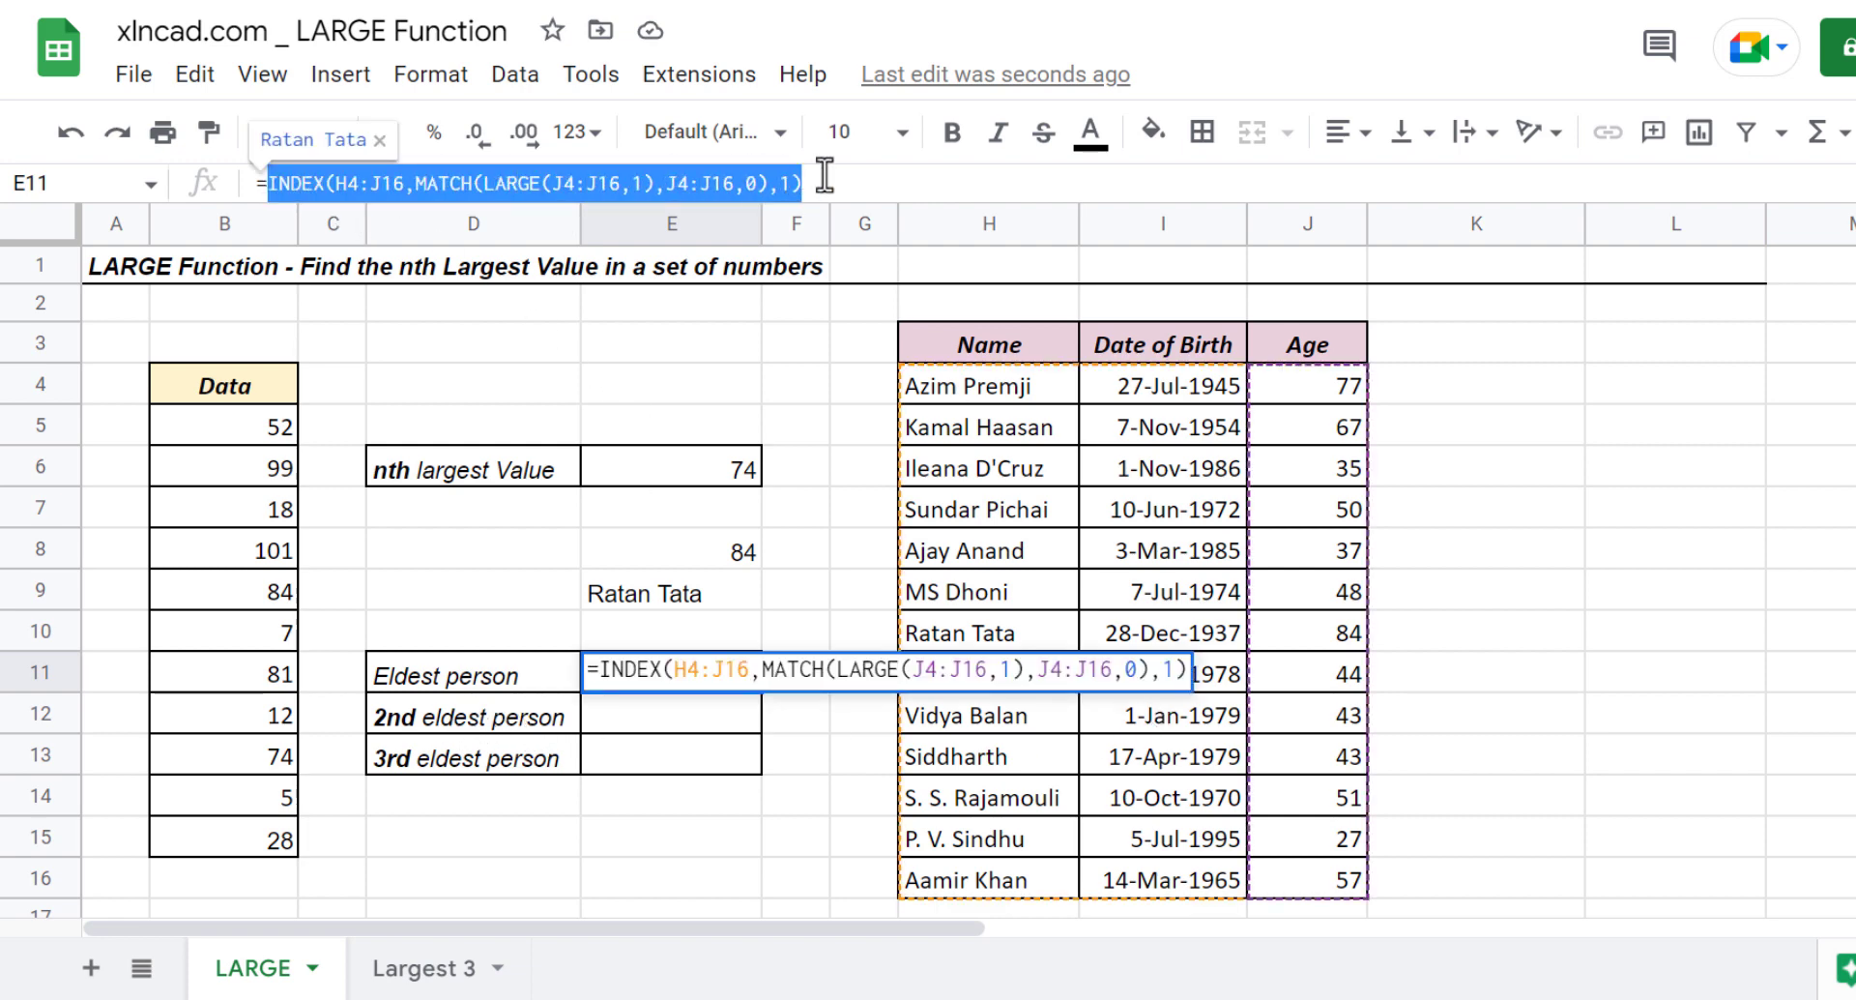
right_click(756, 188)
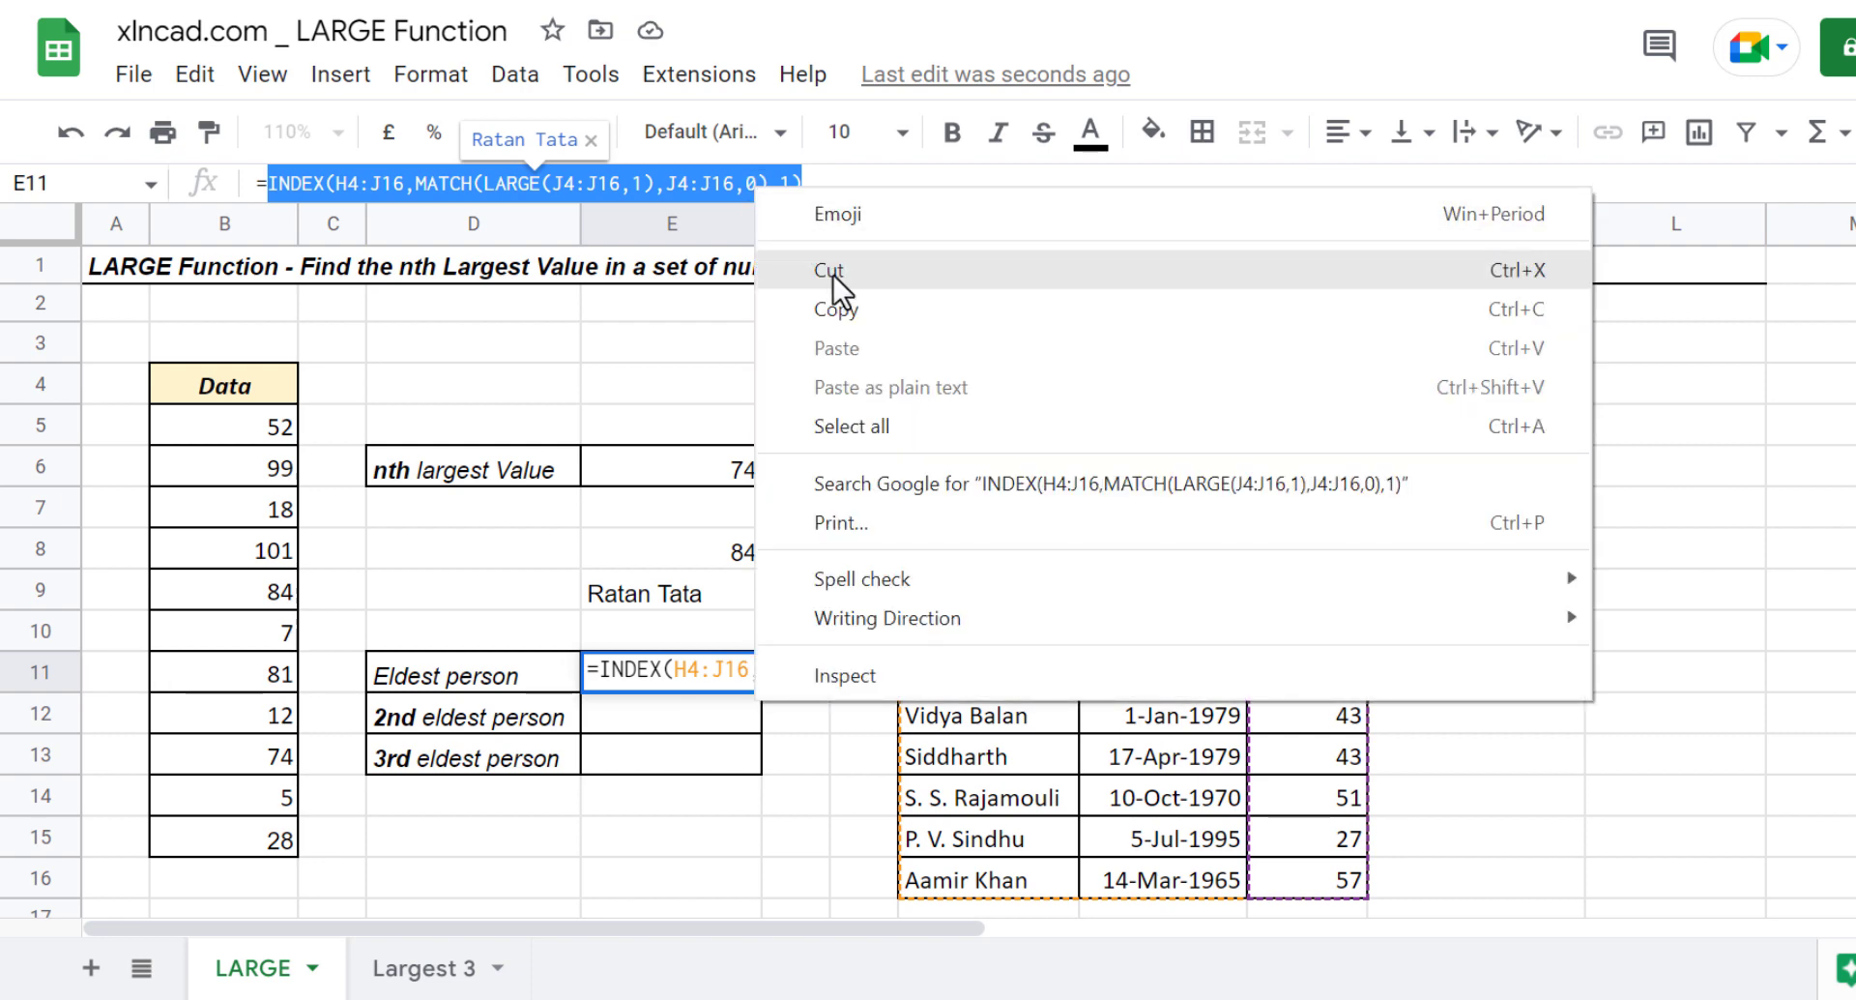
click(834, 313)
key(Escape)
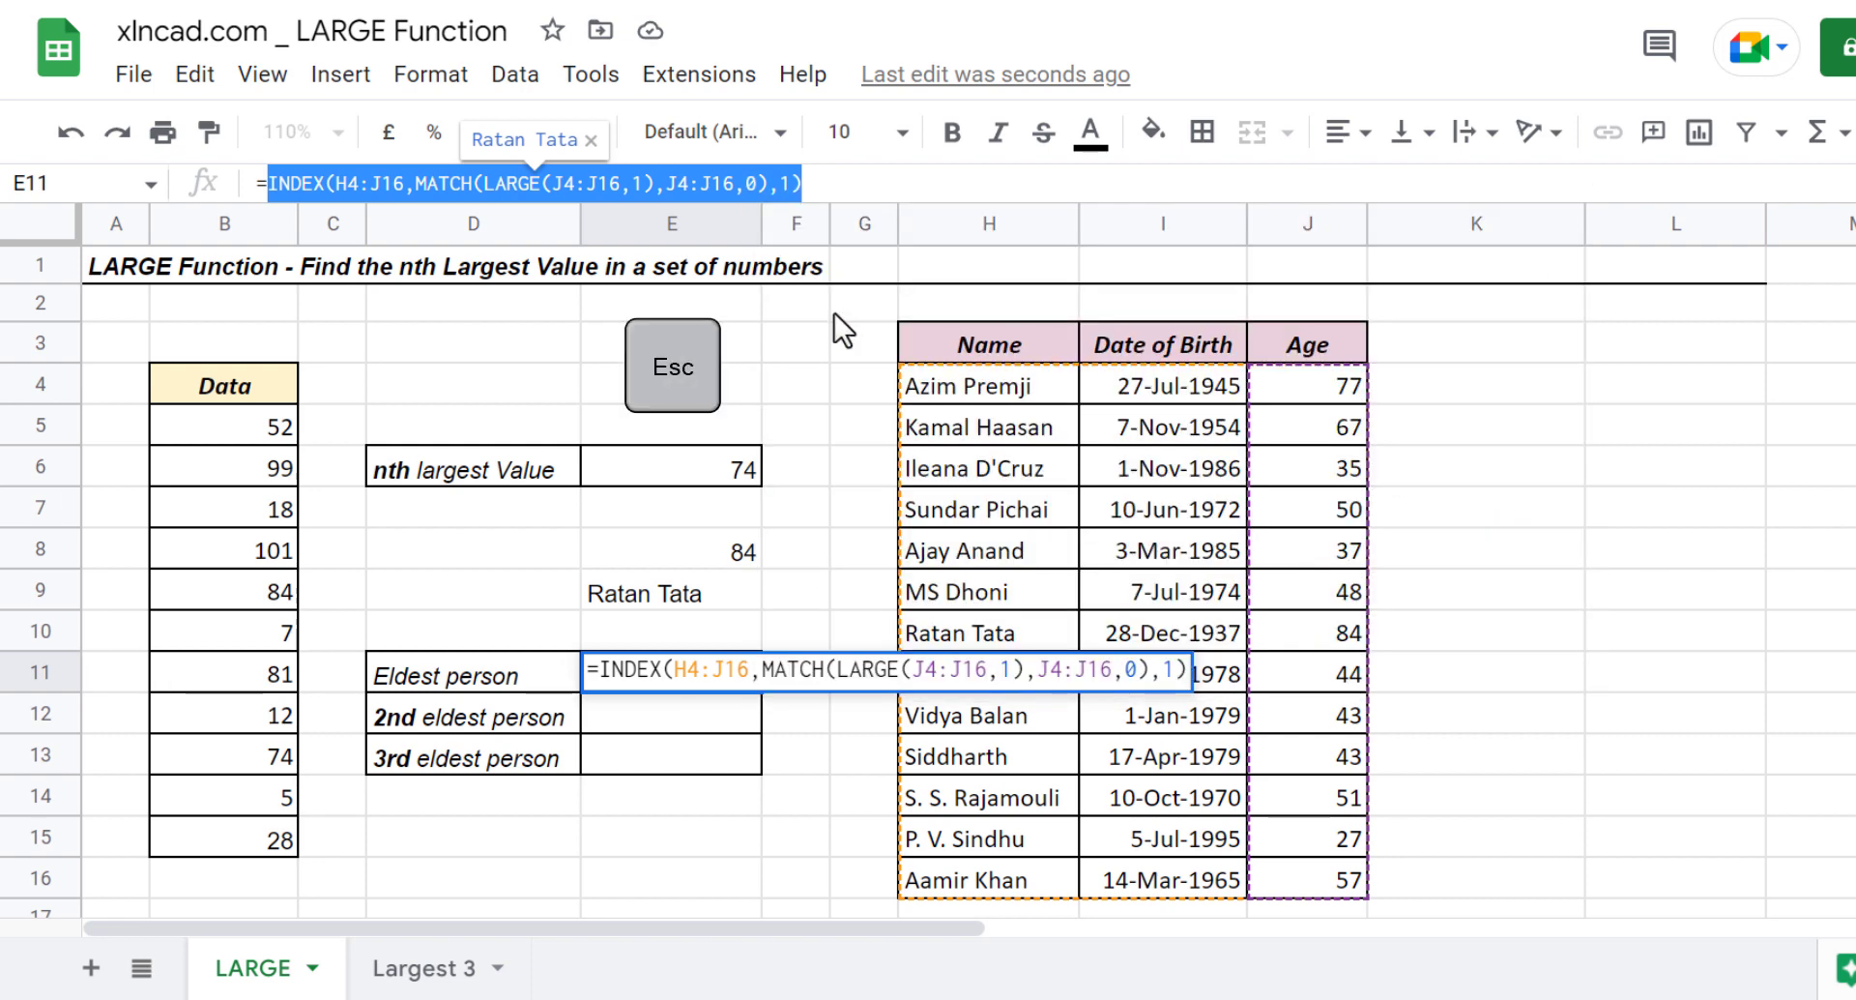
- Paste the formula into E12 and change LARGE's rank to 2, returning Azim Premji
click(624, 711)
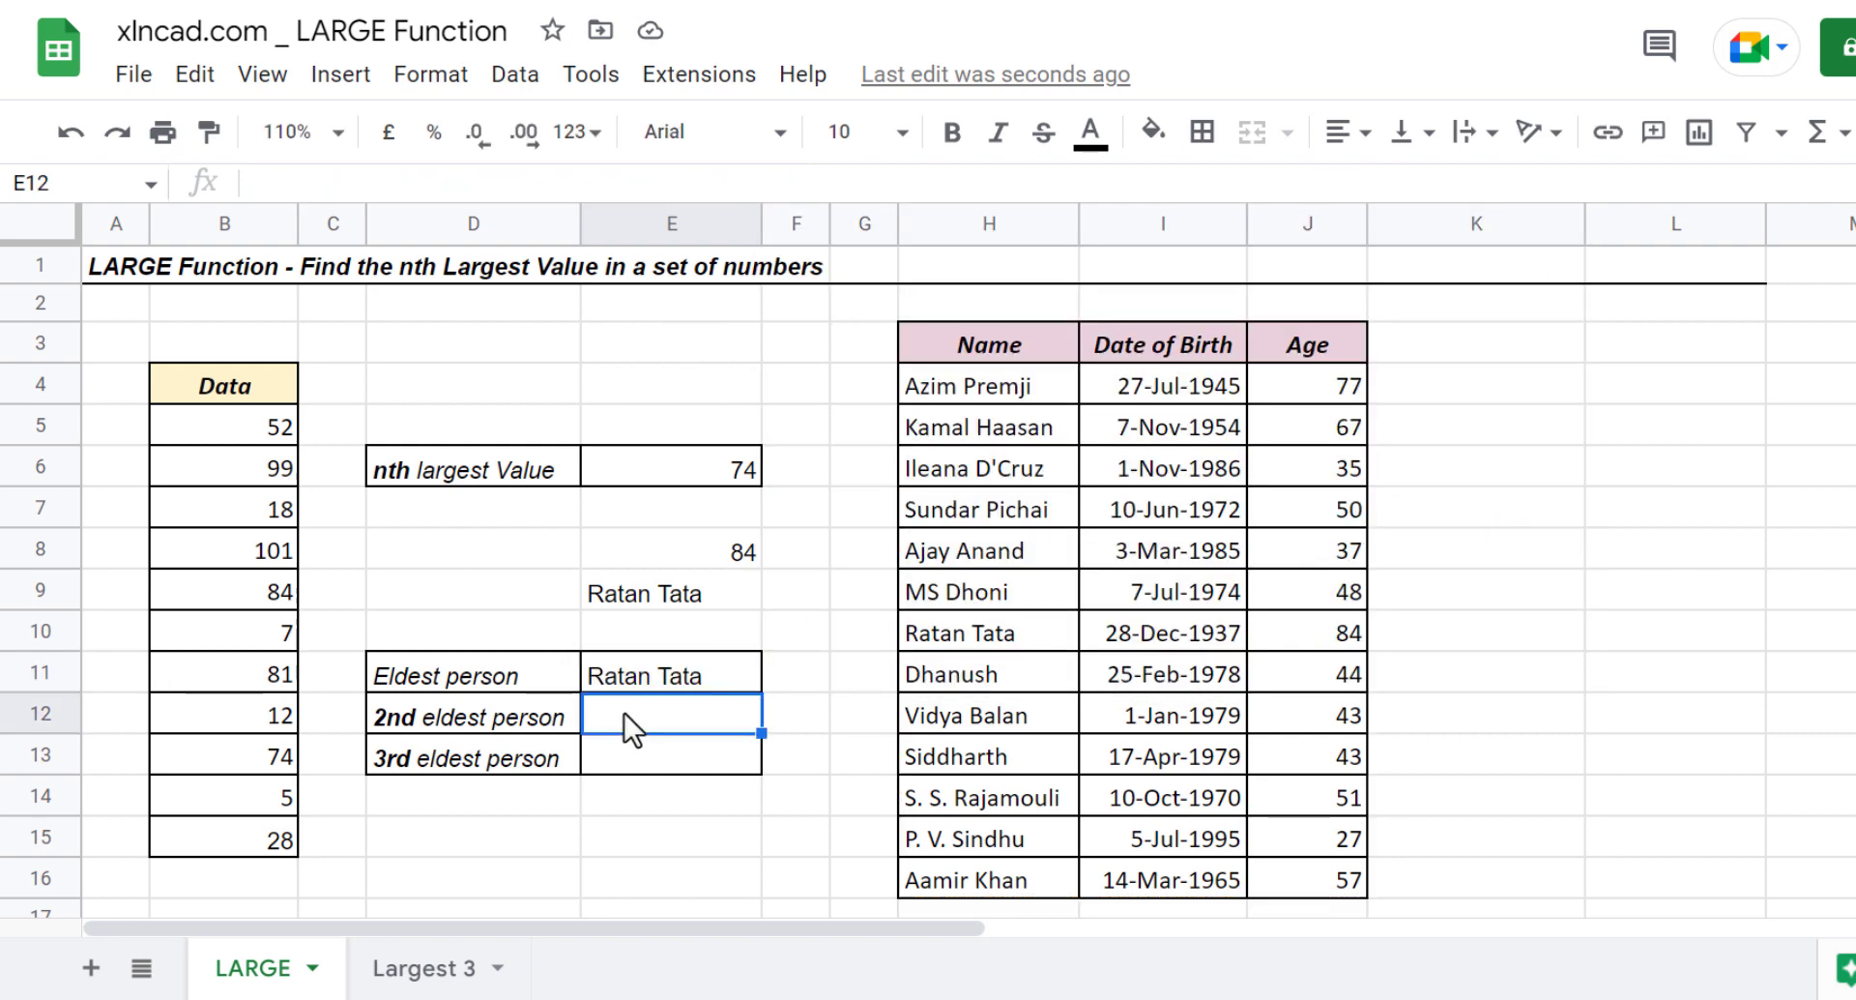
click(349, 184)
text(=)
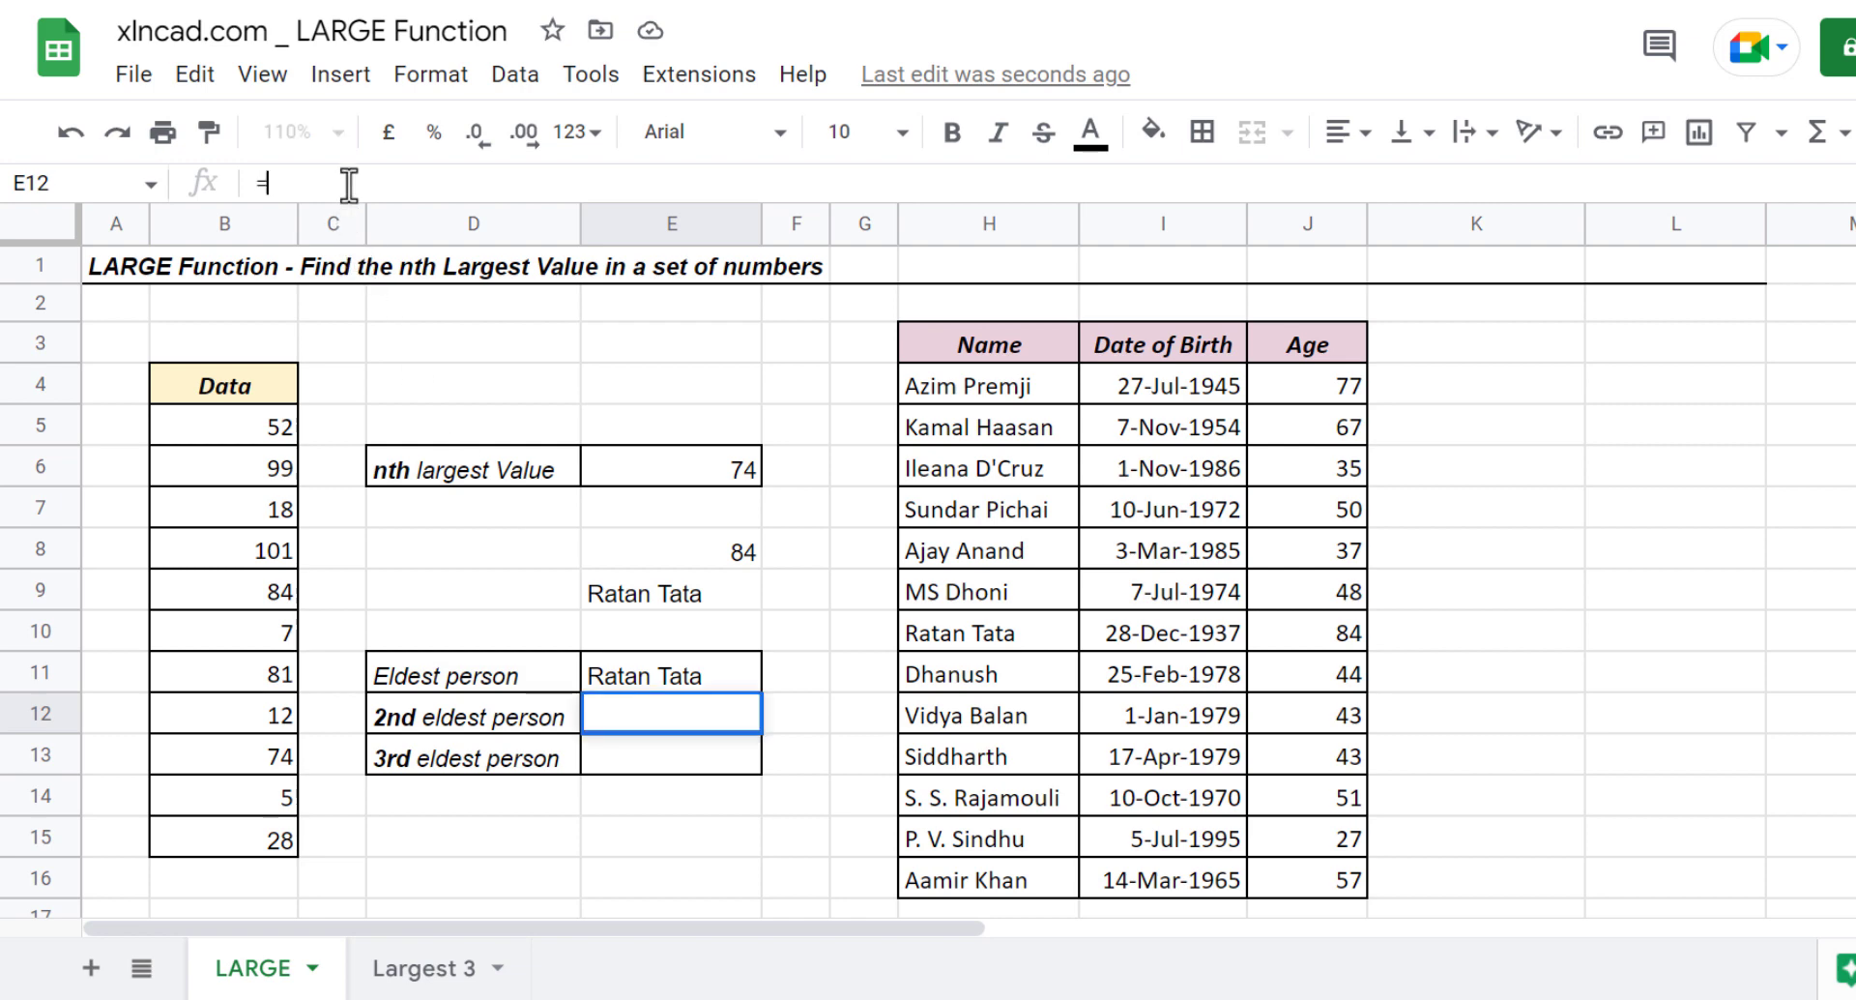
right_click(349, 183)
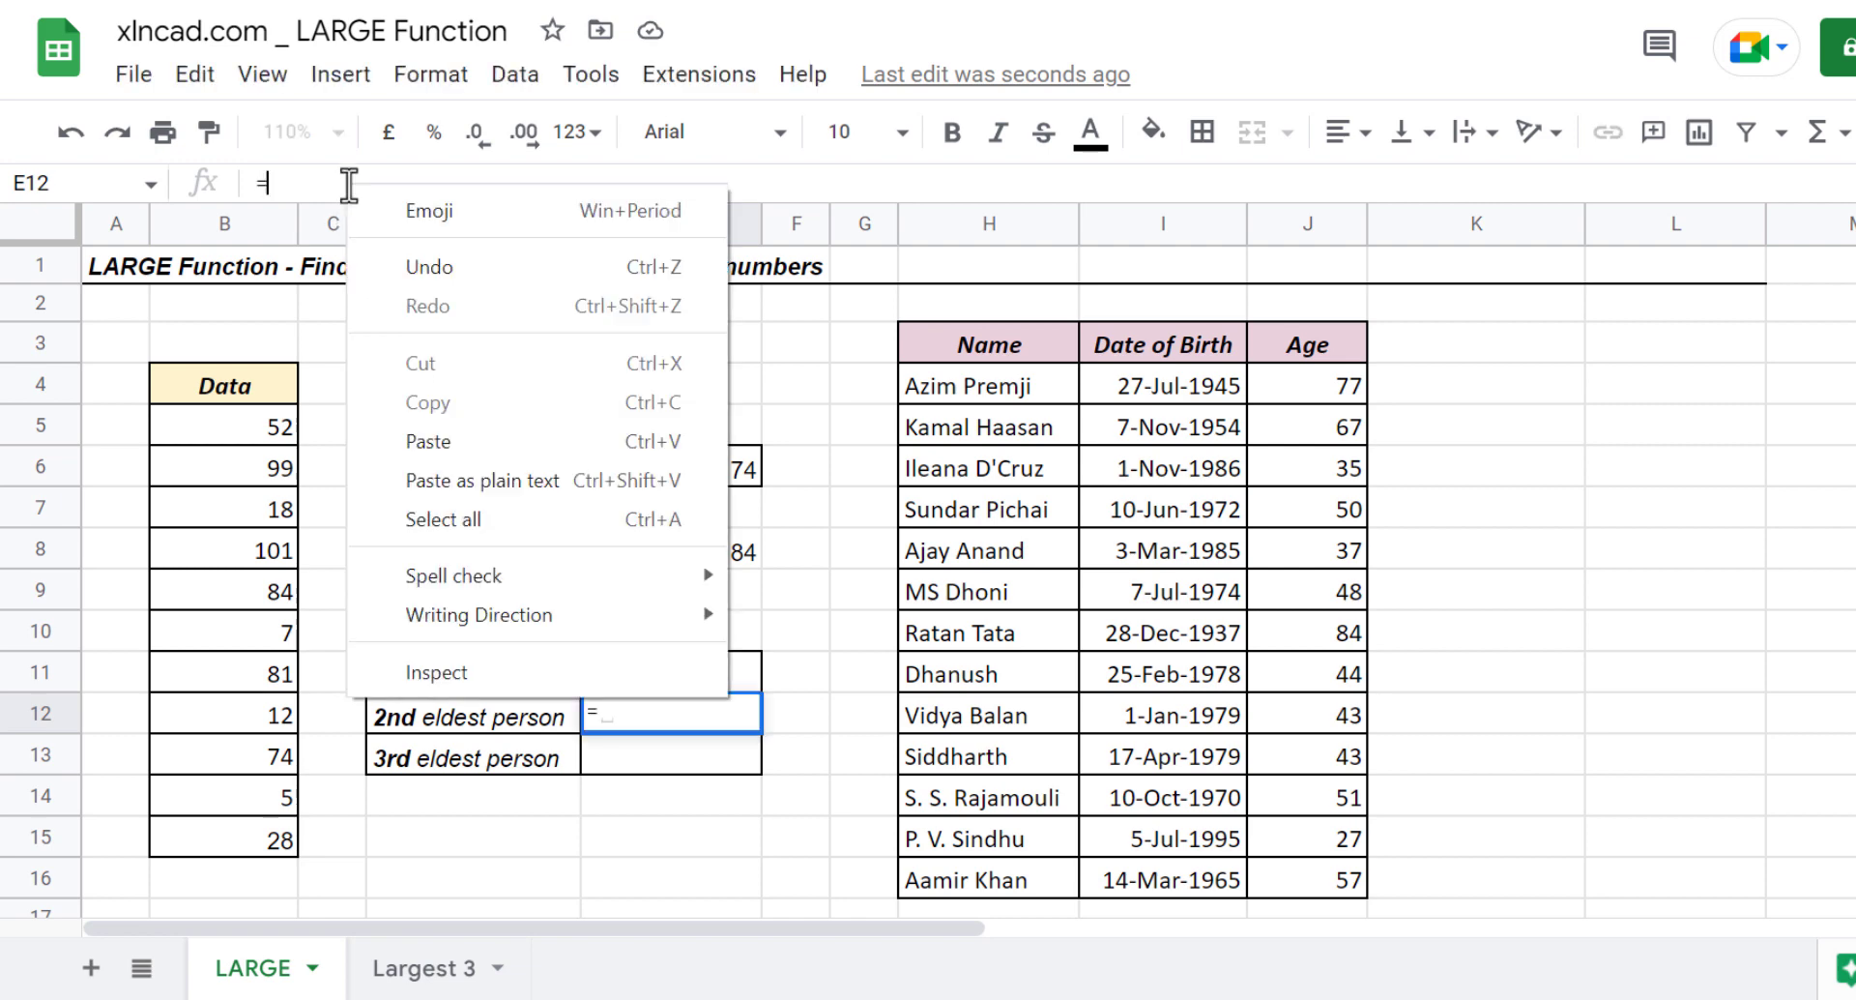
click(449, 440)
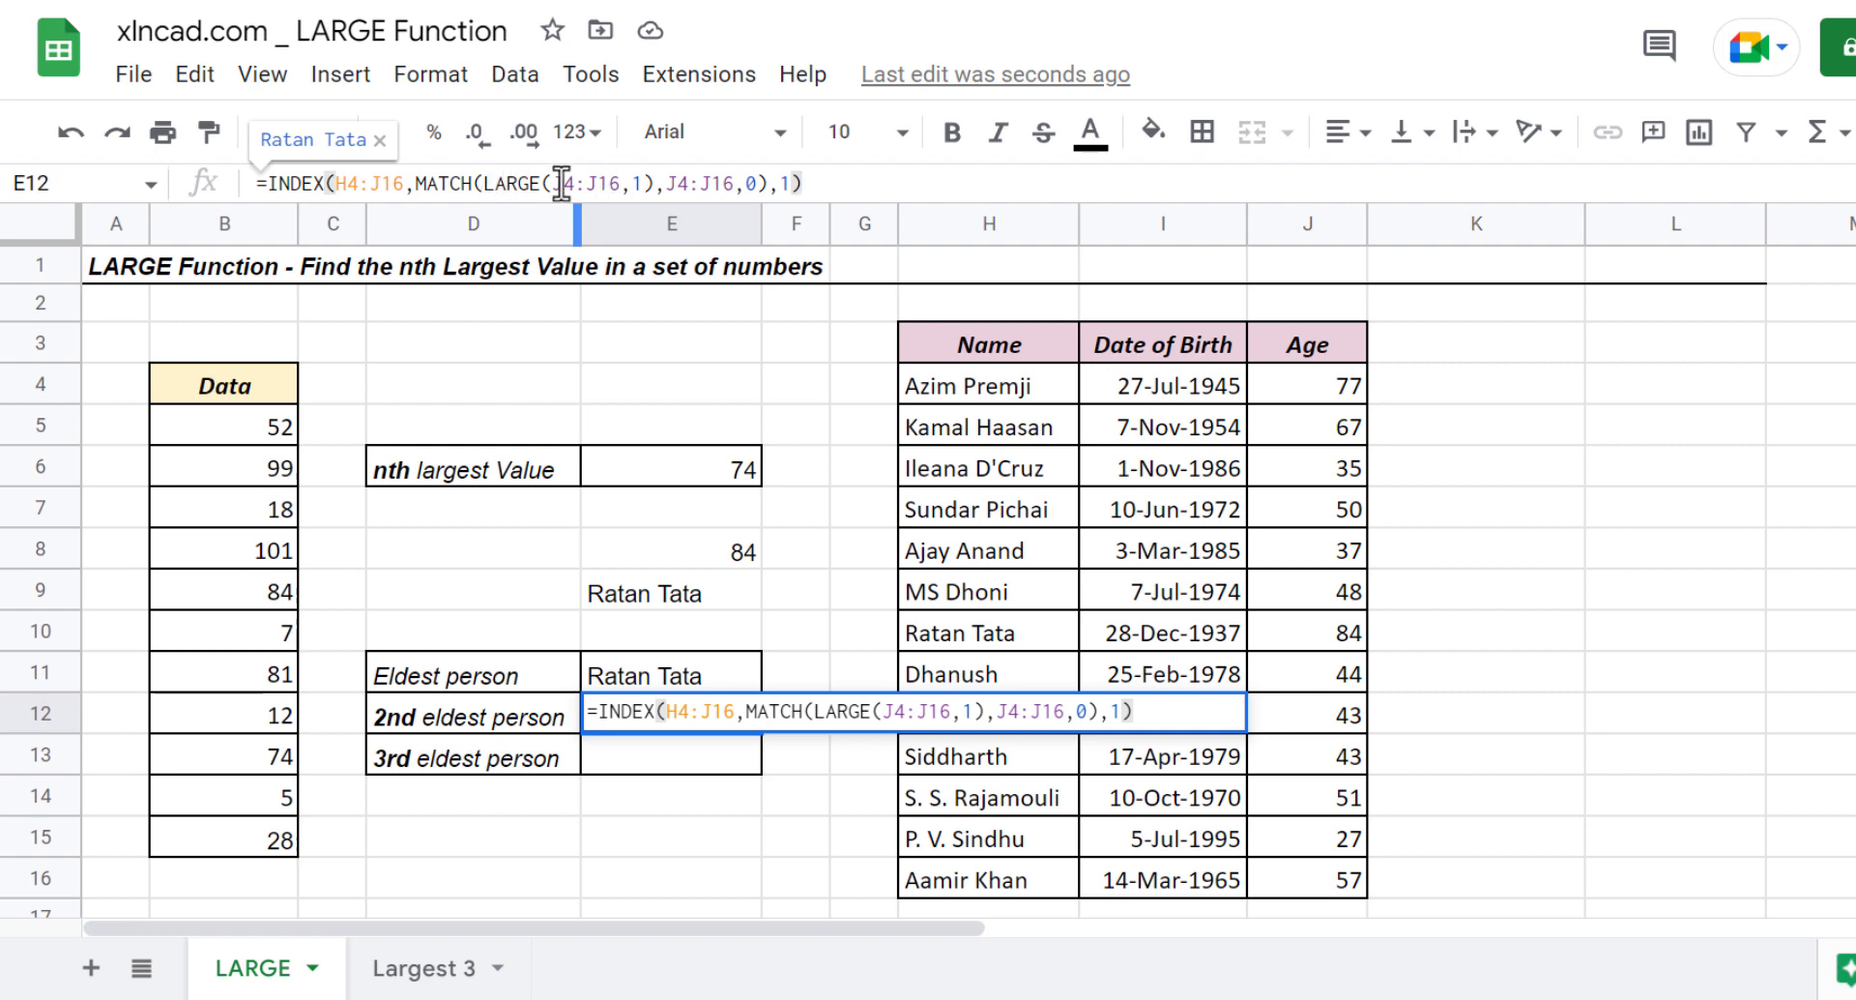
click(639, 184)
key(BackSpace)
text(2)
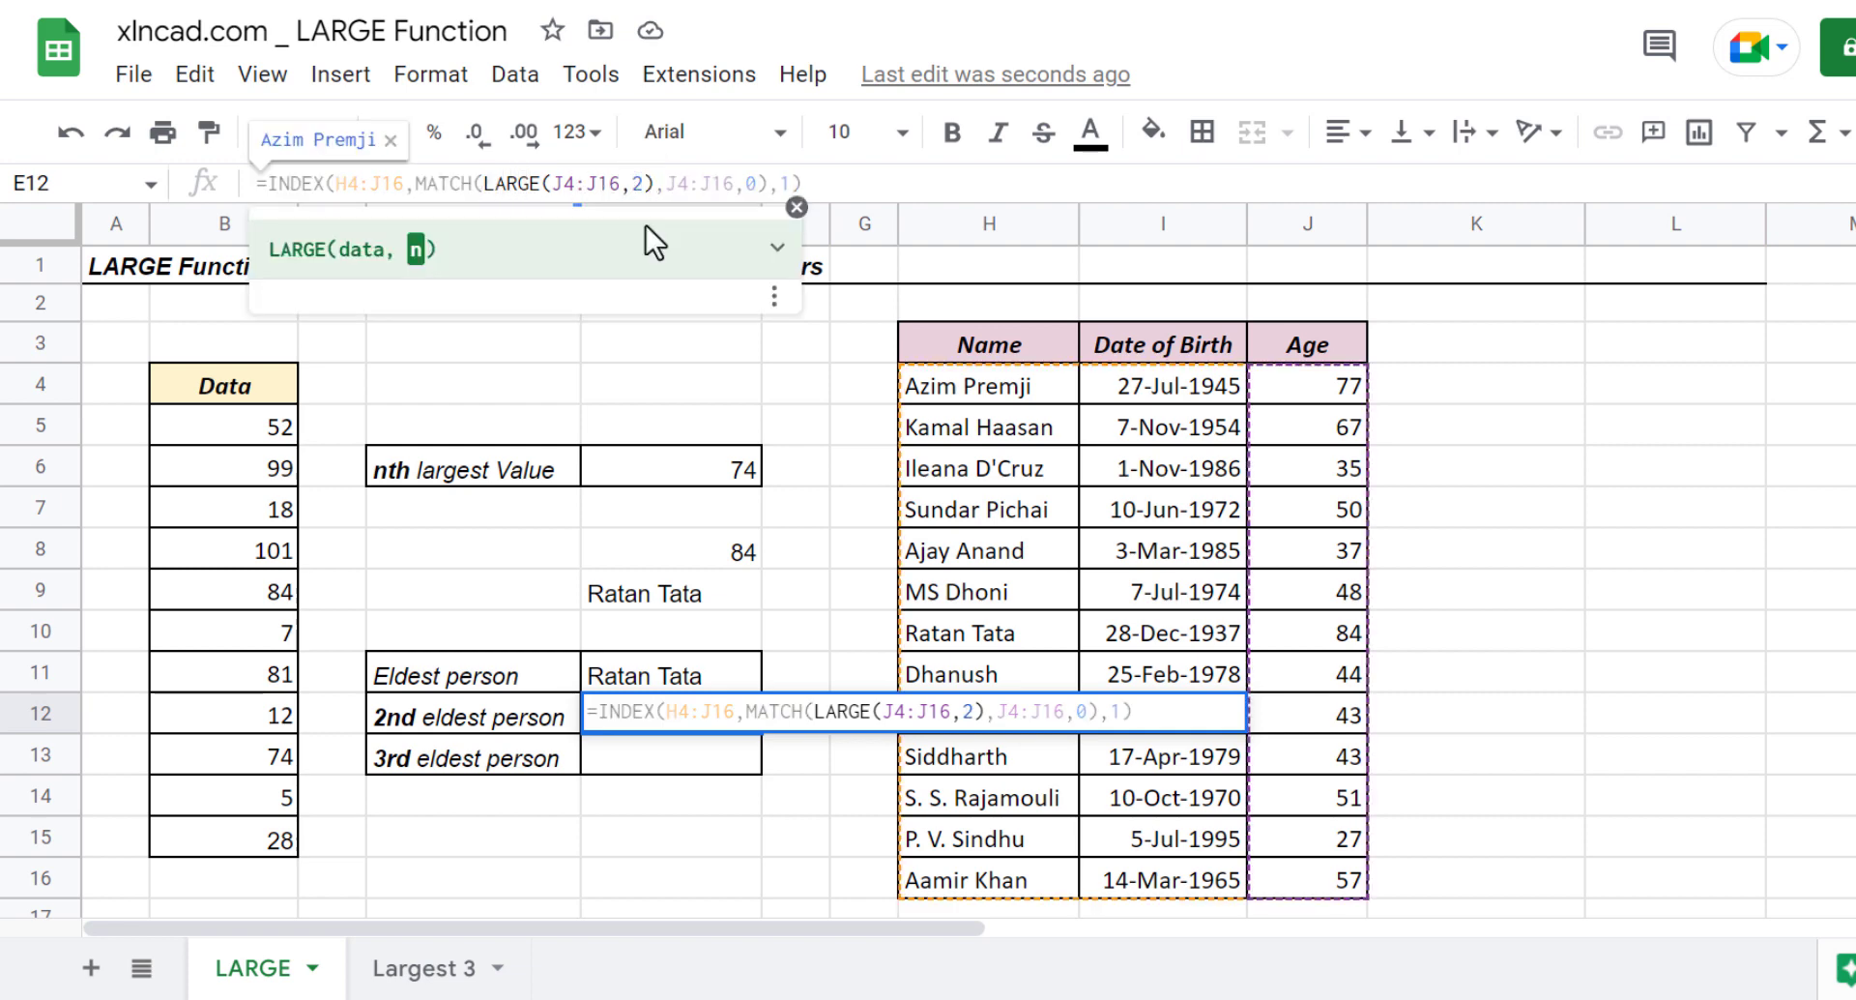
key(Return)
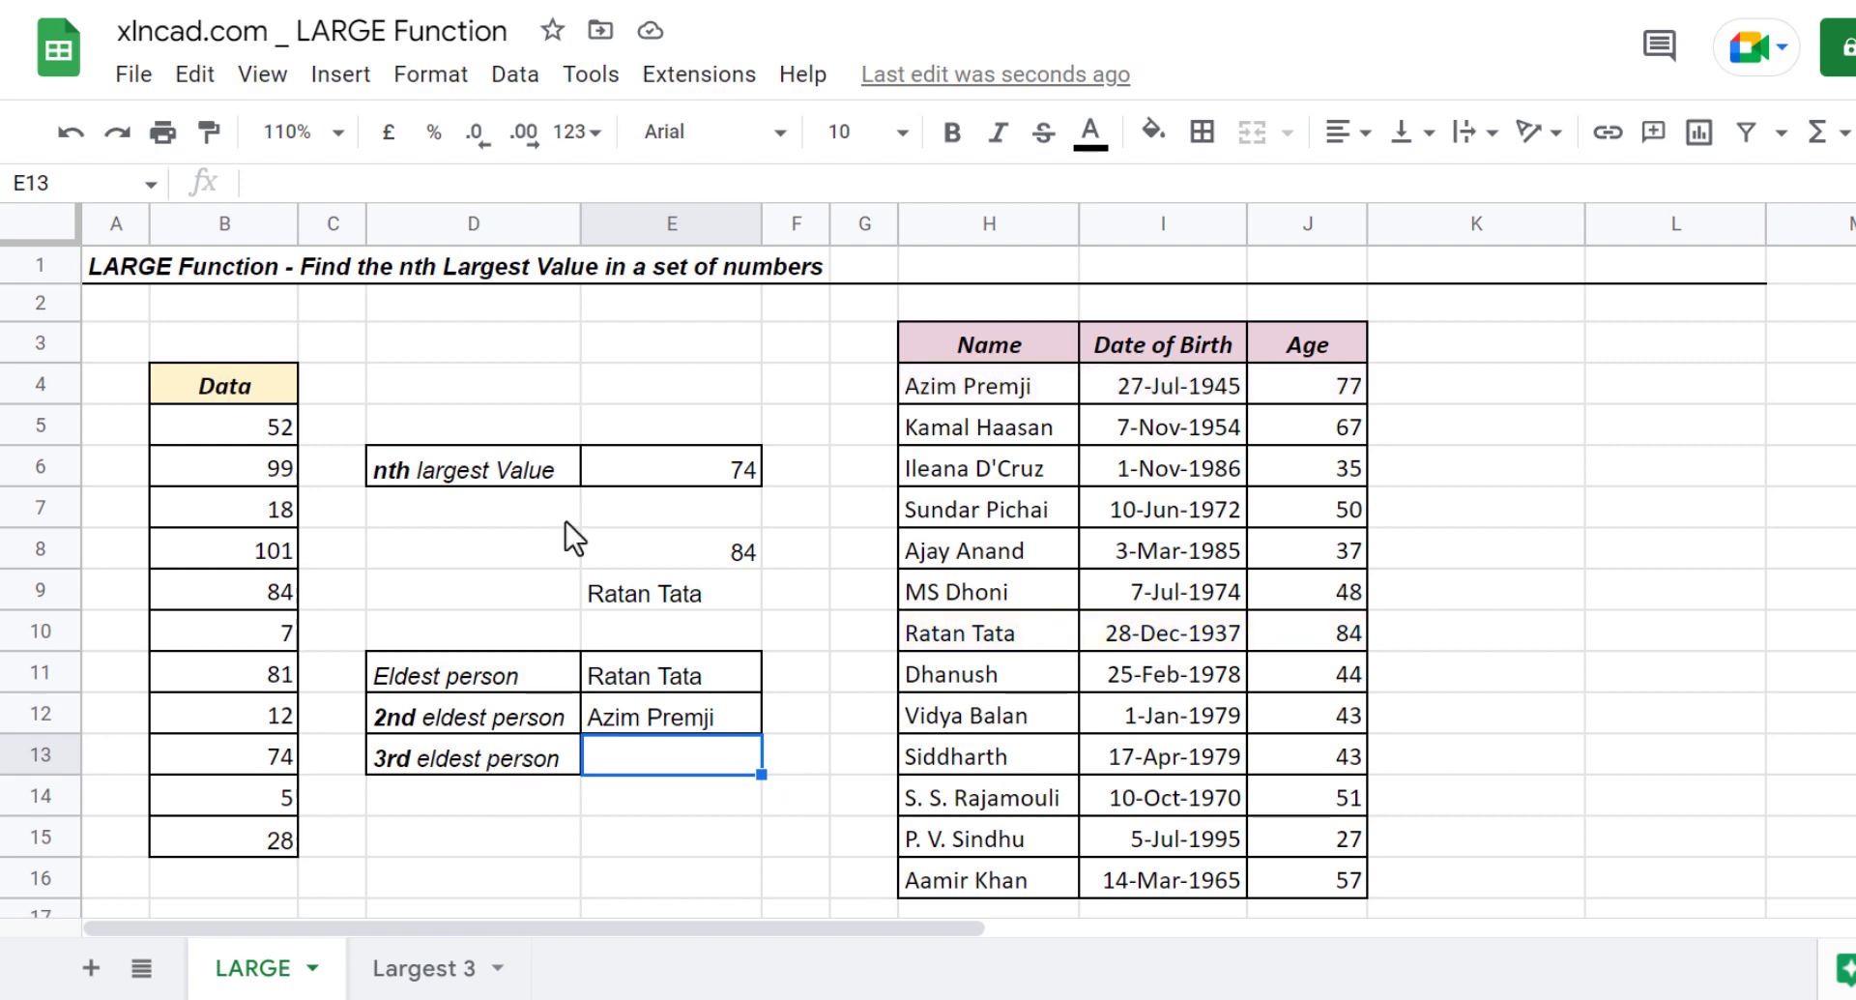
- Paste the eldest-person formula into E13 with LARGE rank 3, returning Kamal Haasan
click(386, 189)
text(=)
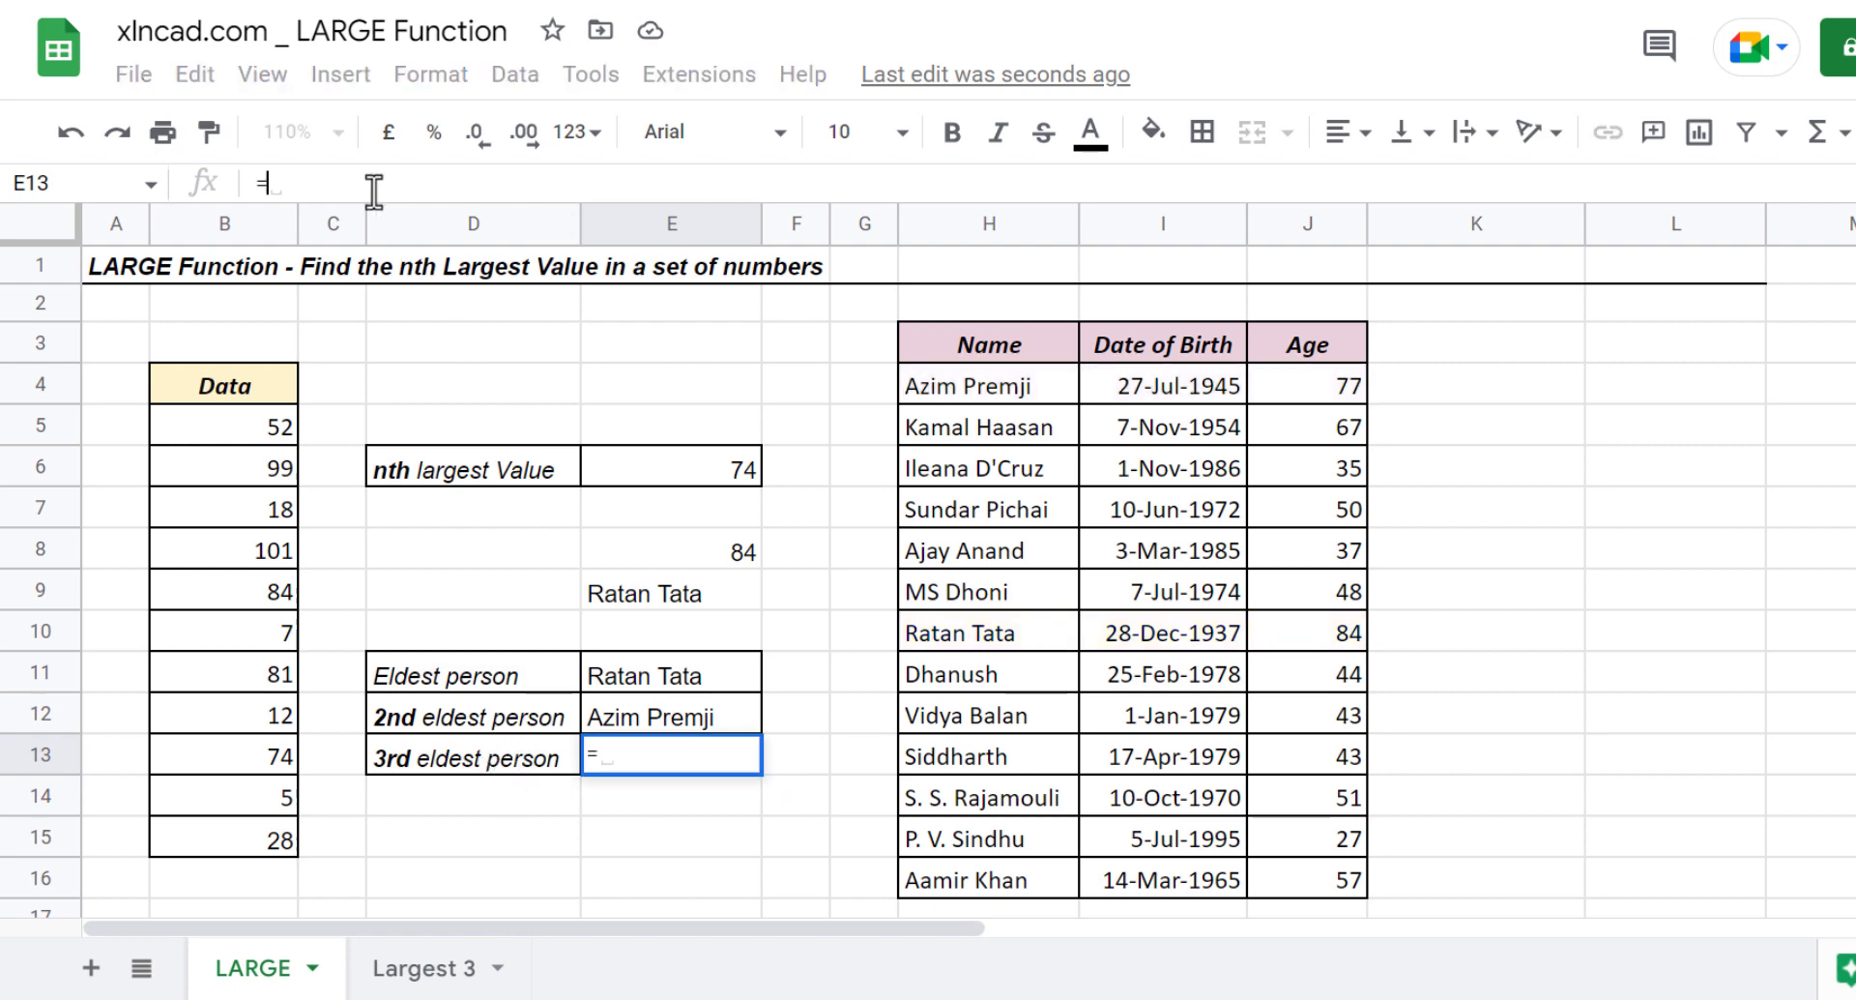
right_click(362, 186)
click(474, 437)
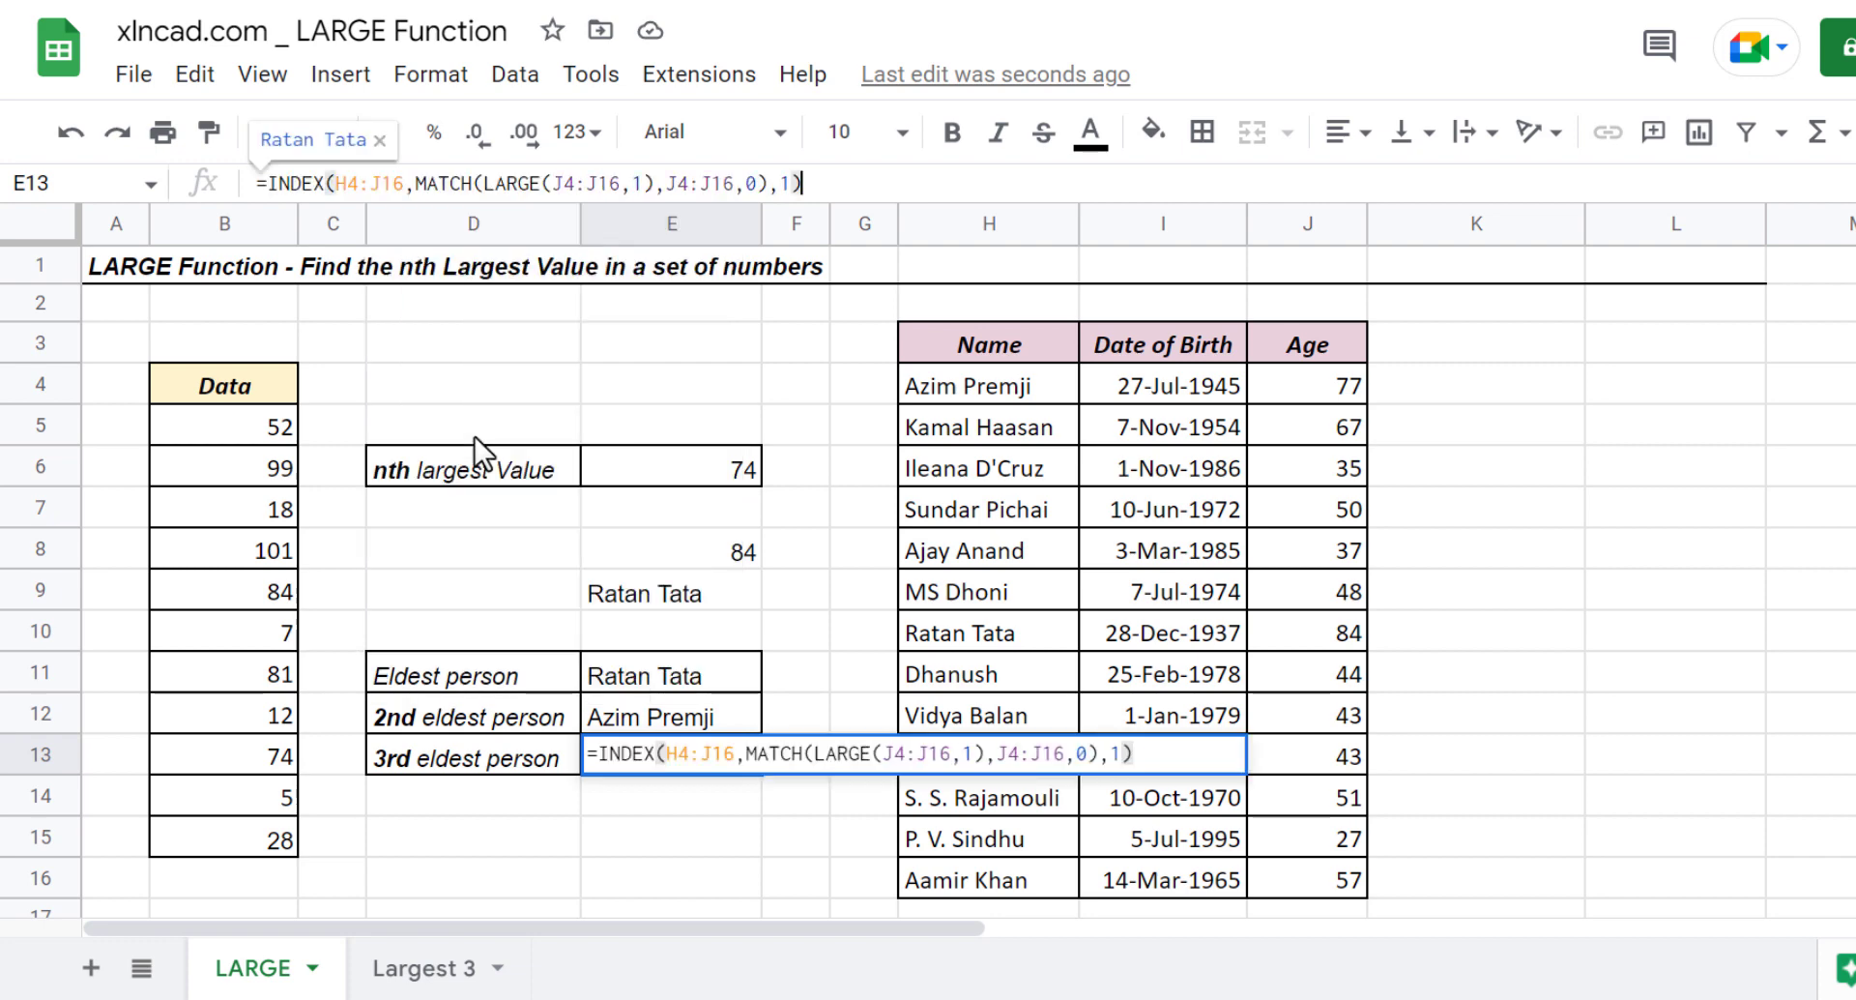
double_click(640, 183)
text(3)
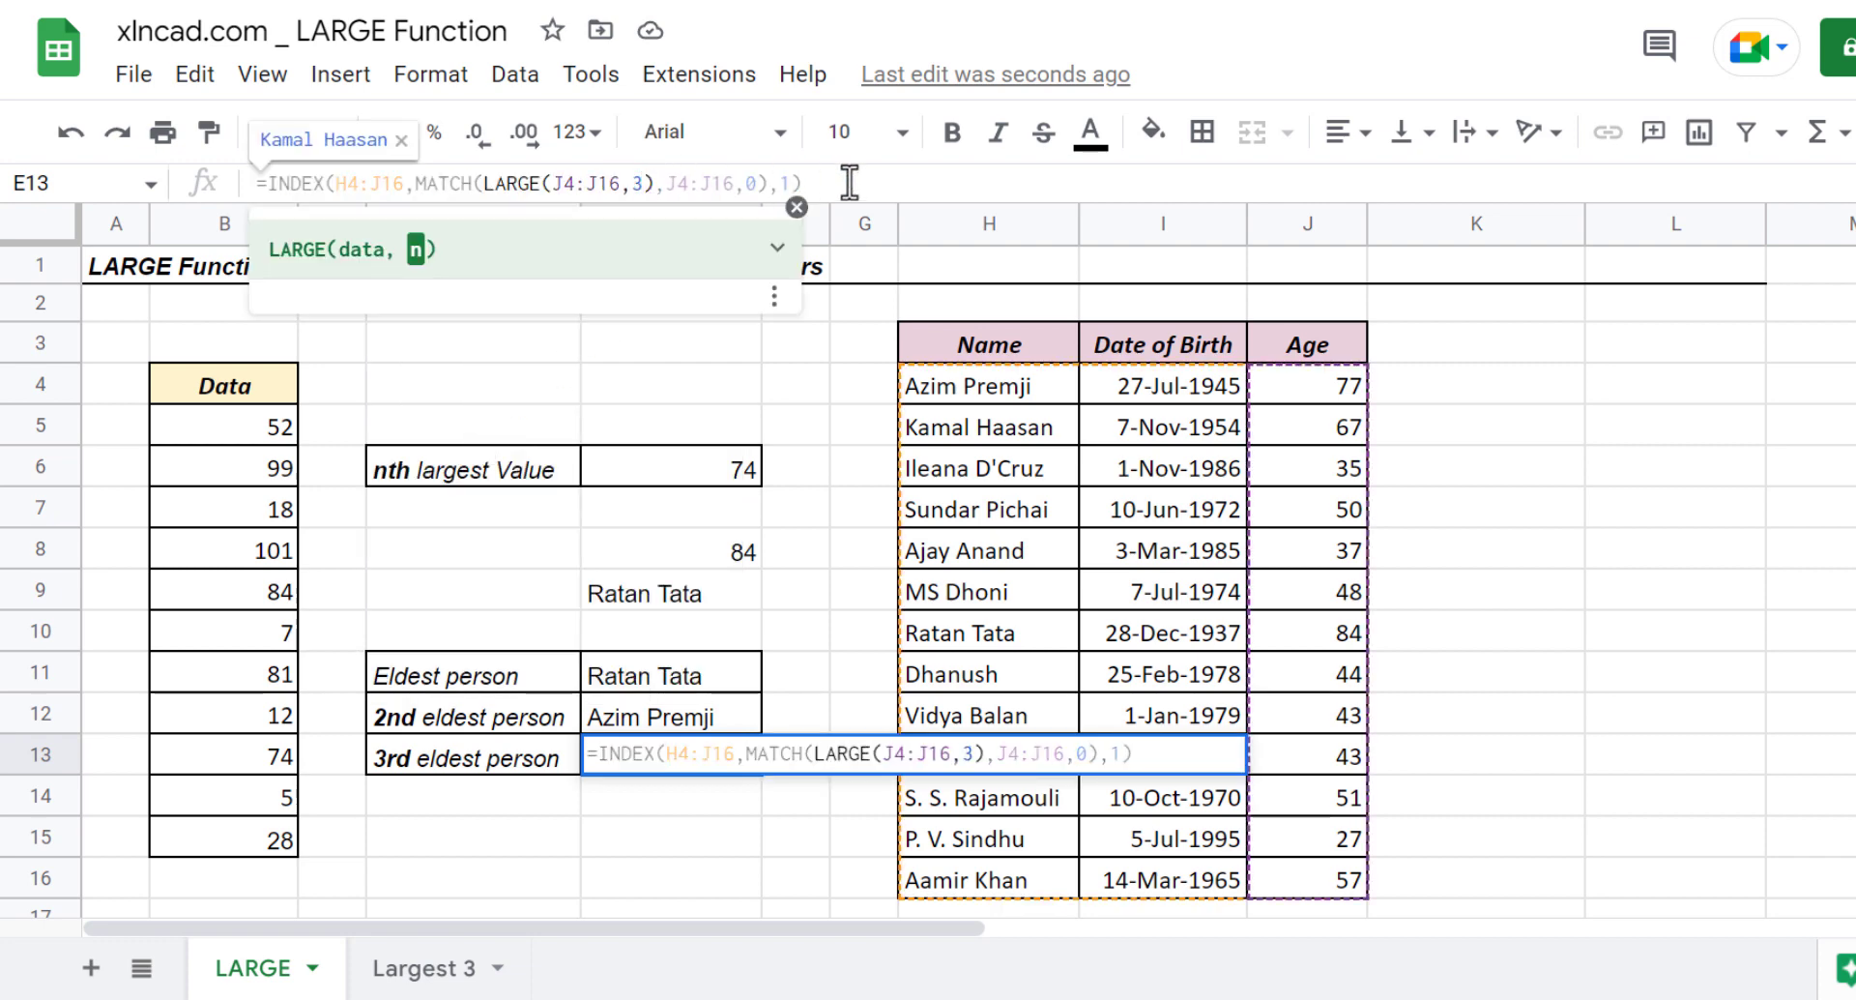
key(Return)
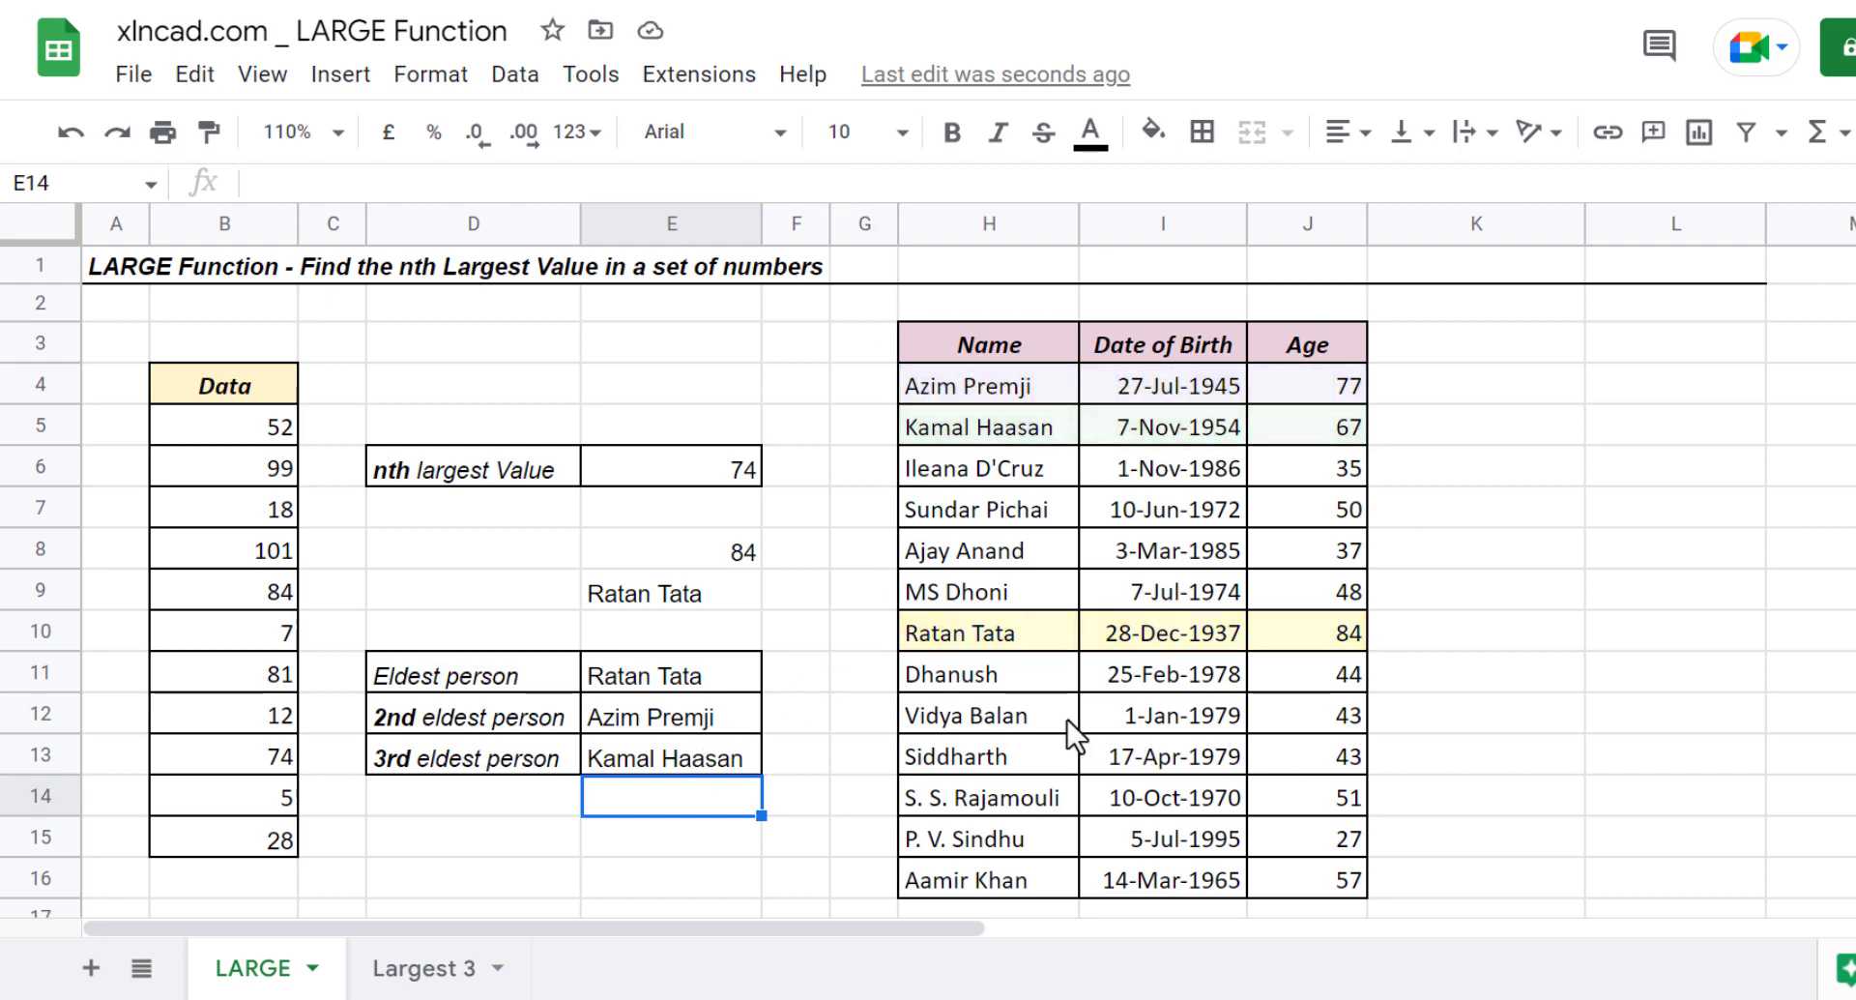
- On the Largest 3 sheet, enter =LARGE(C4:H4,K3) in K4, returning Hana's top score 96
click(435, 967)
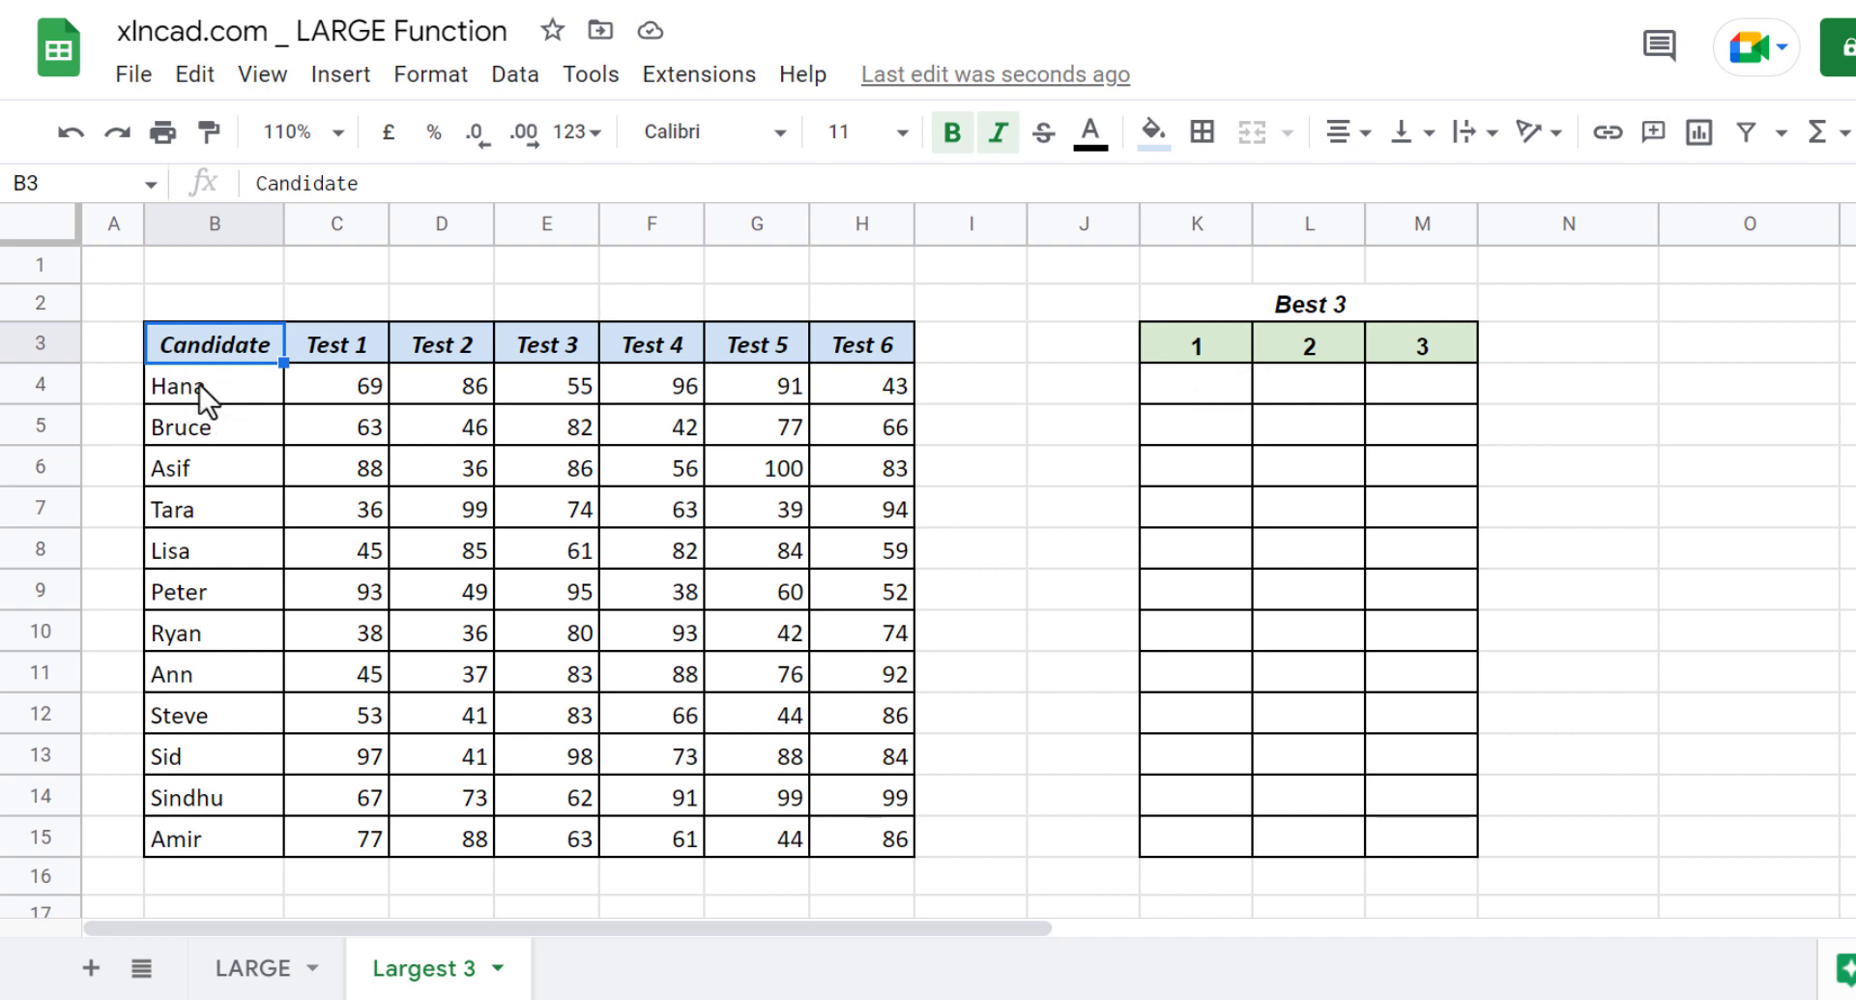
click(1168, 391)
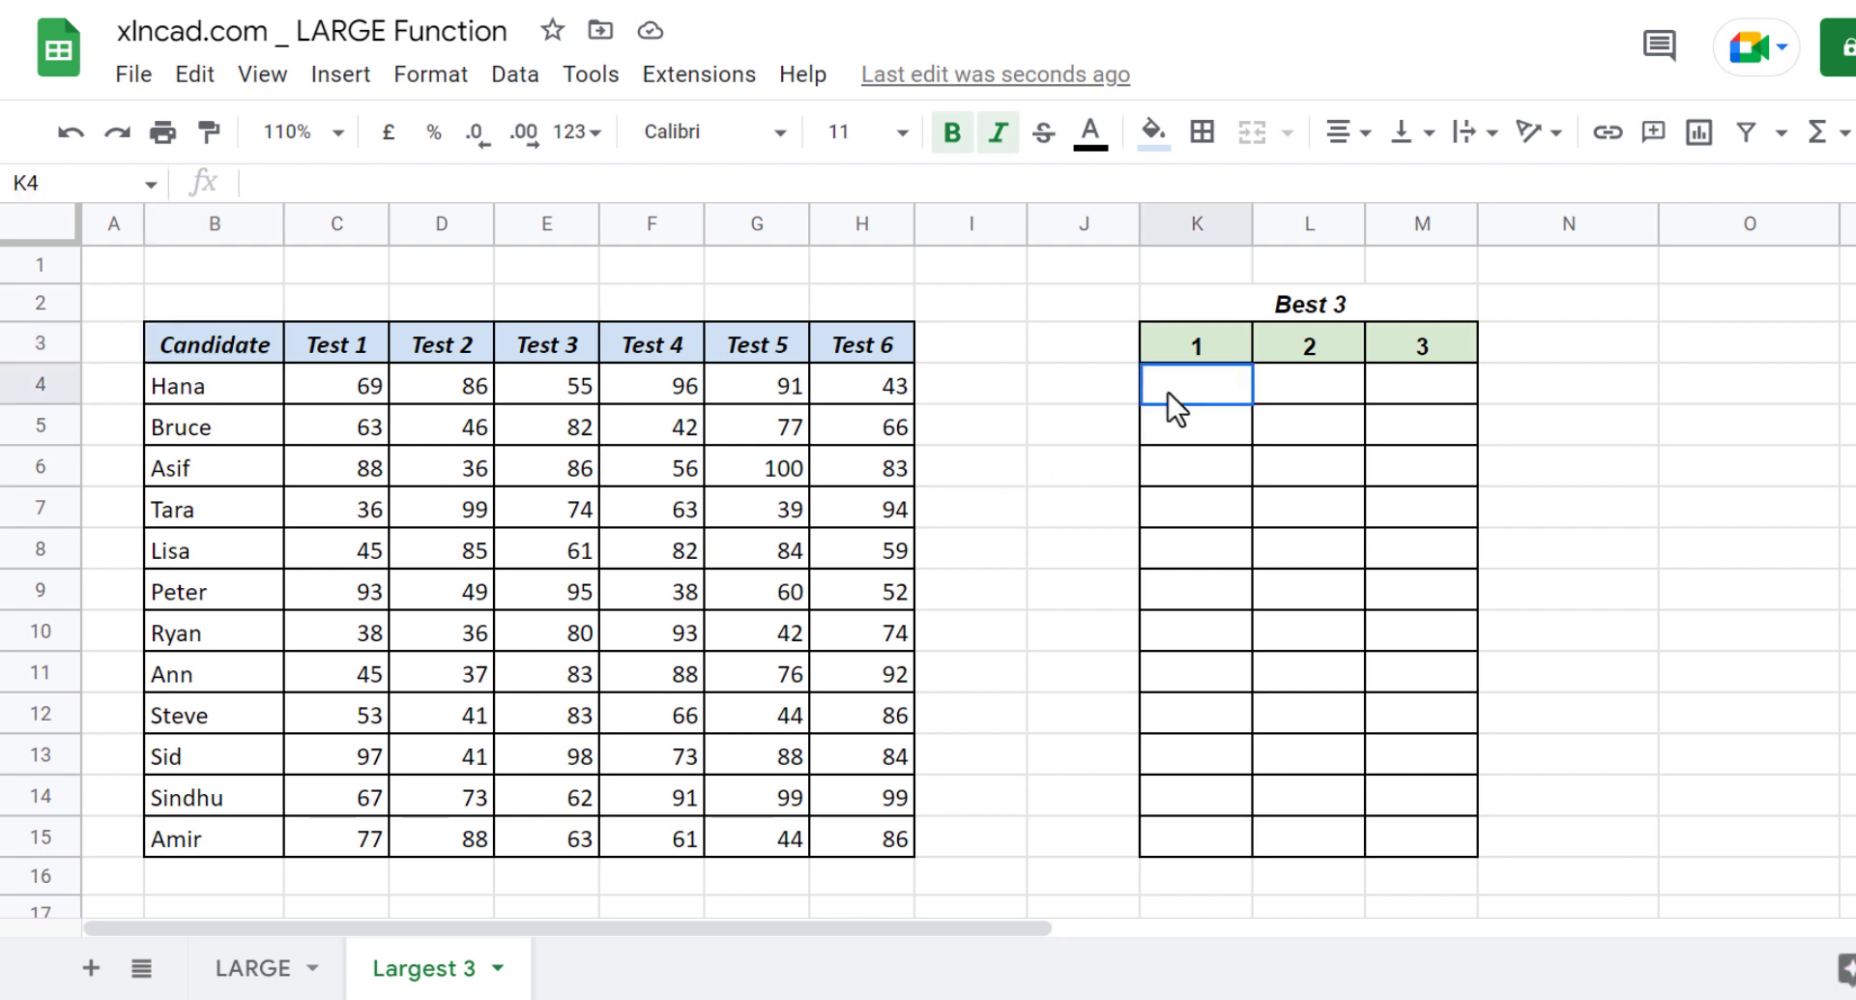
text(=LA)
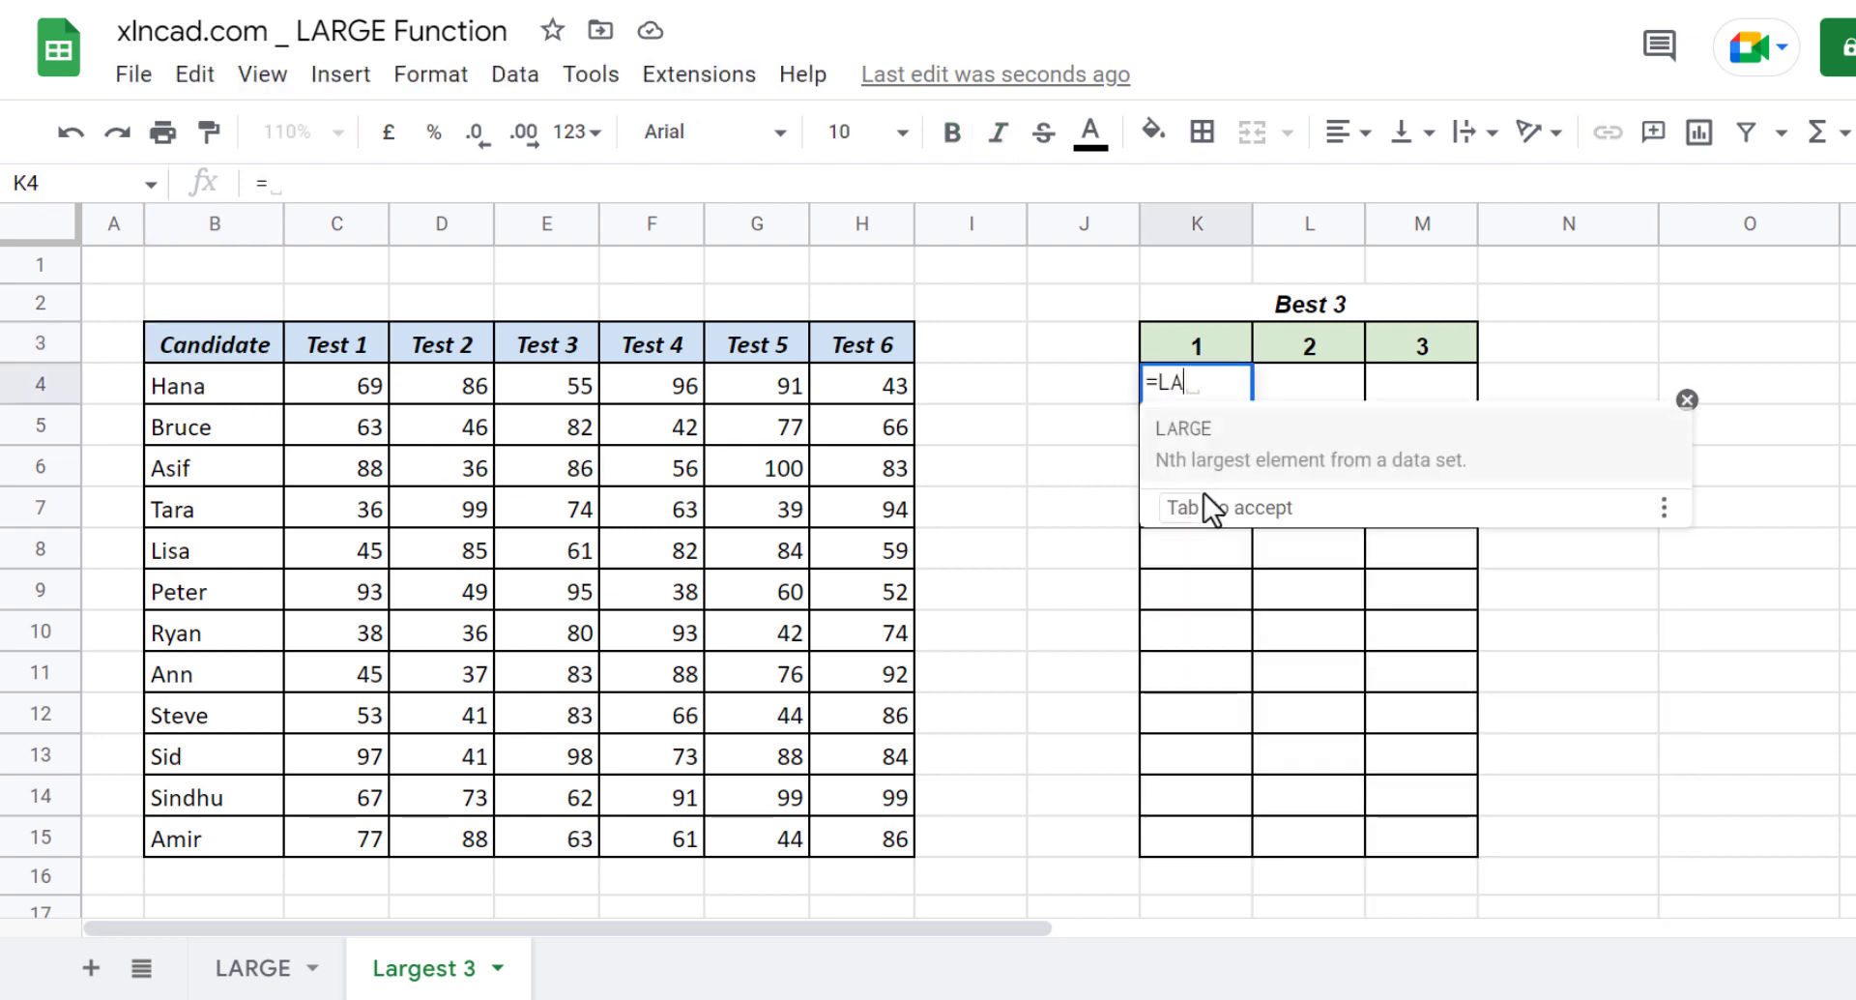
text(RGE()
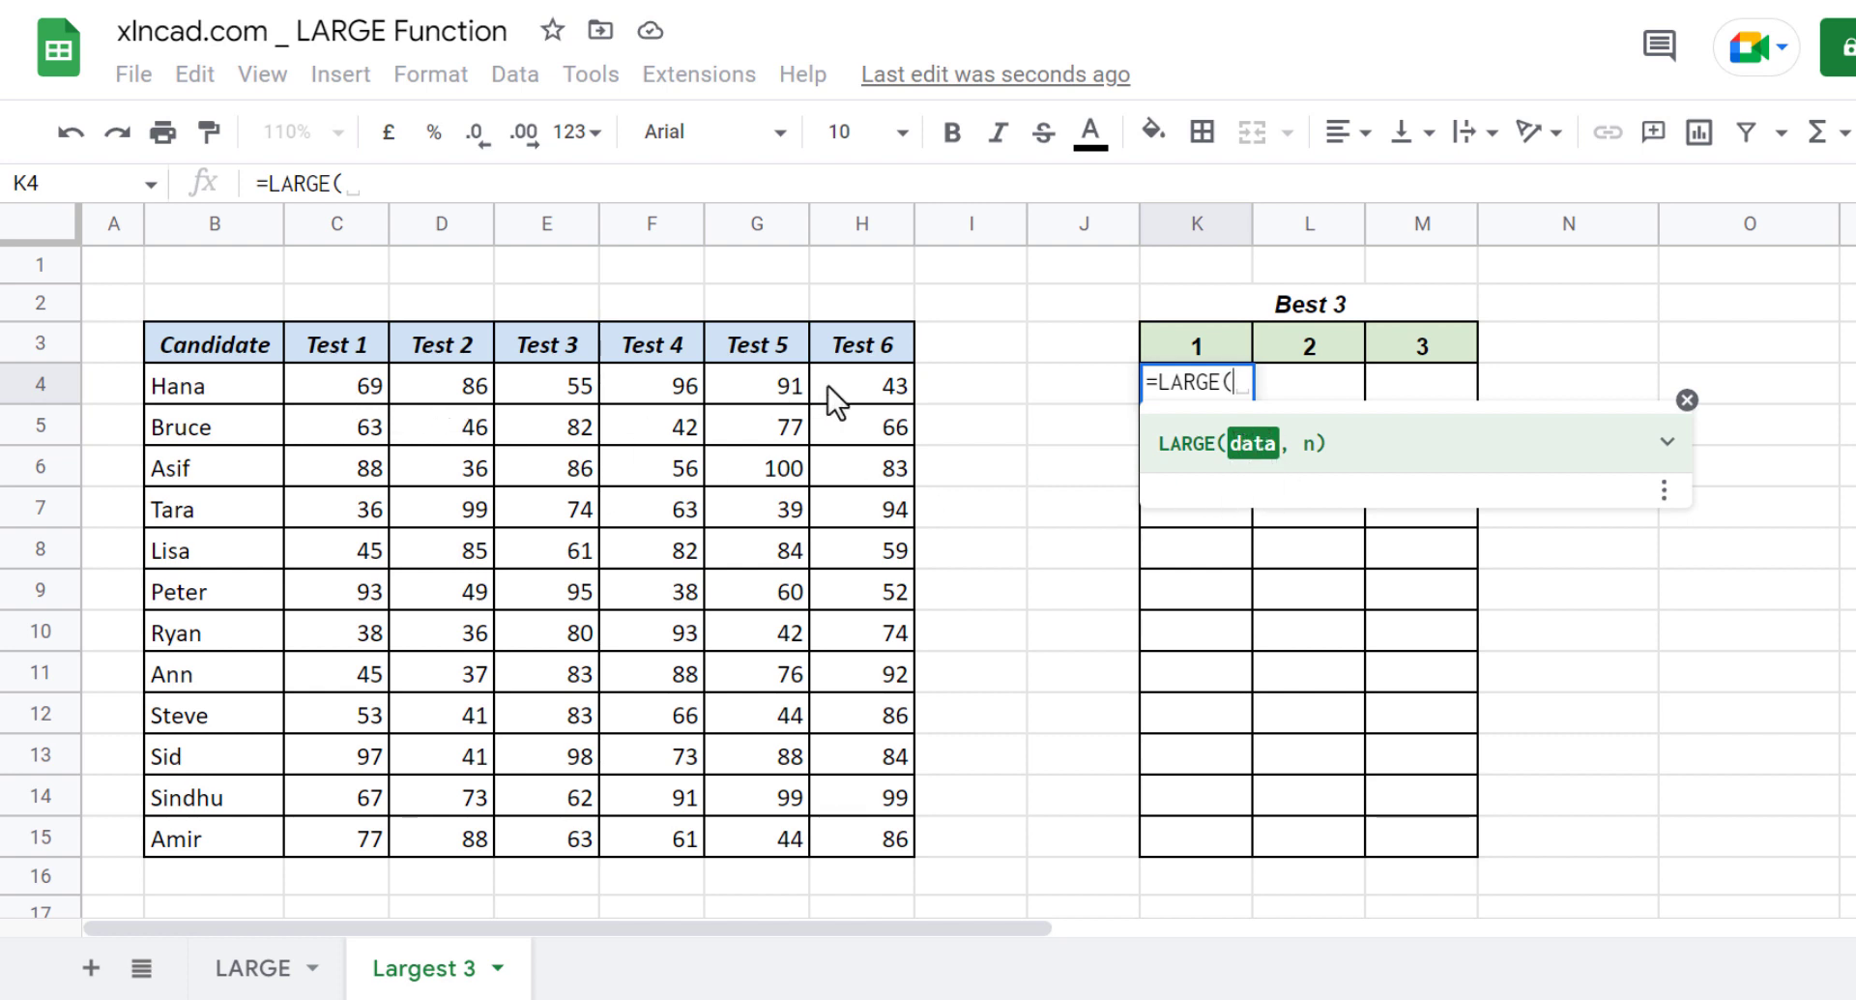
drag(363, 388, 828, 383)
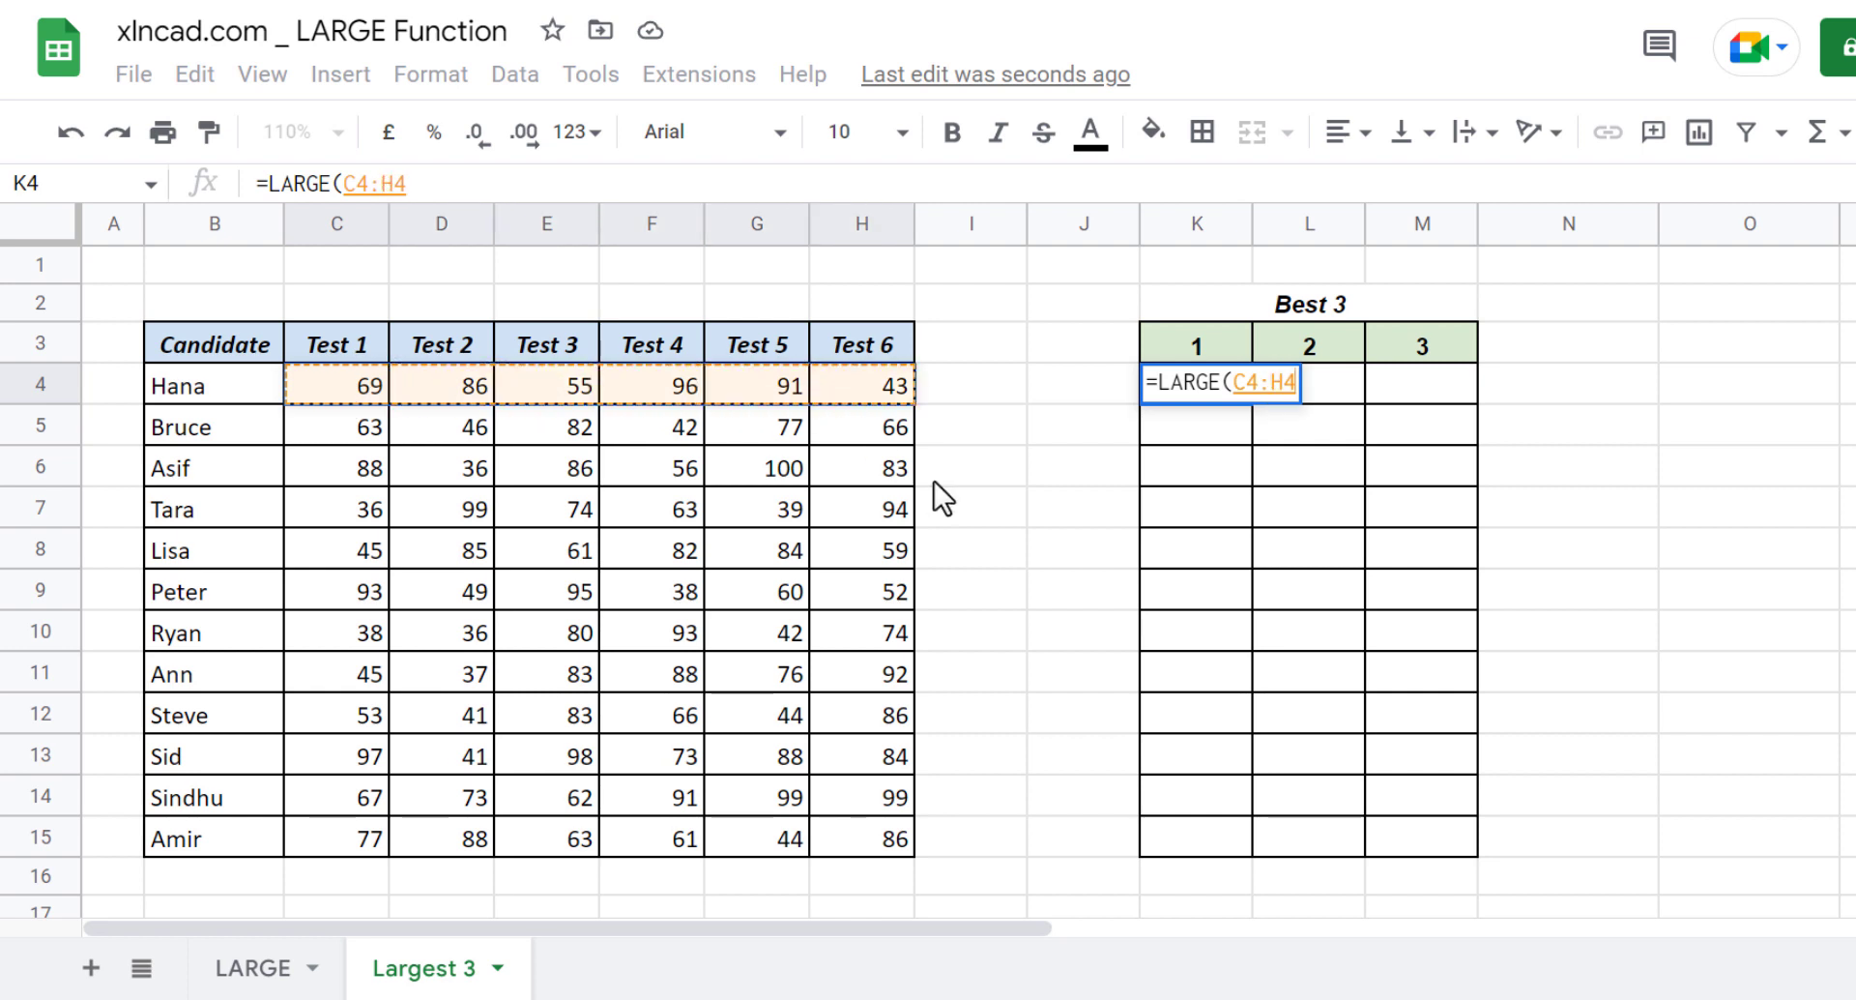
text(,)
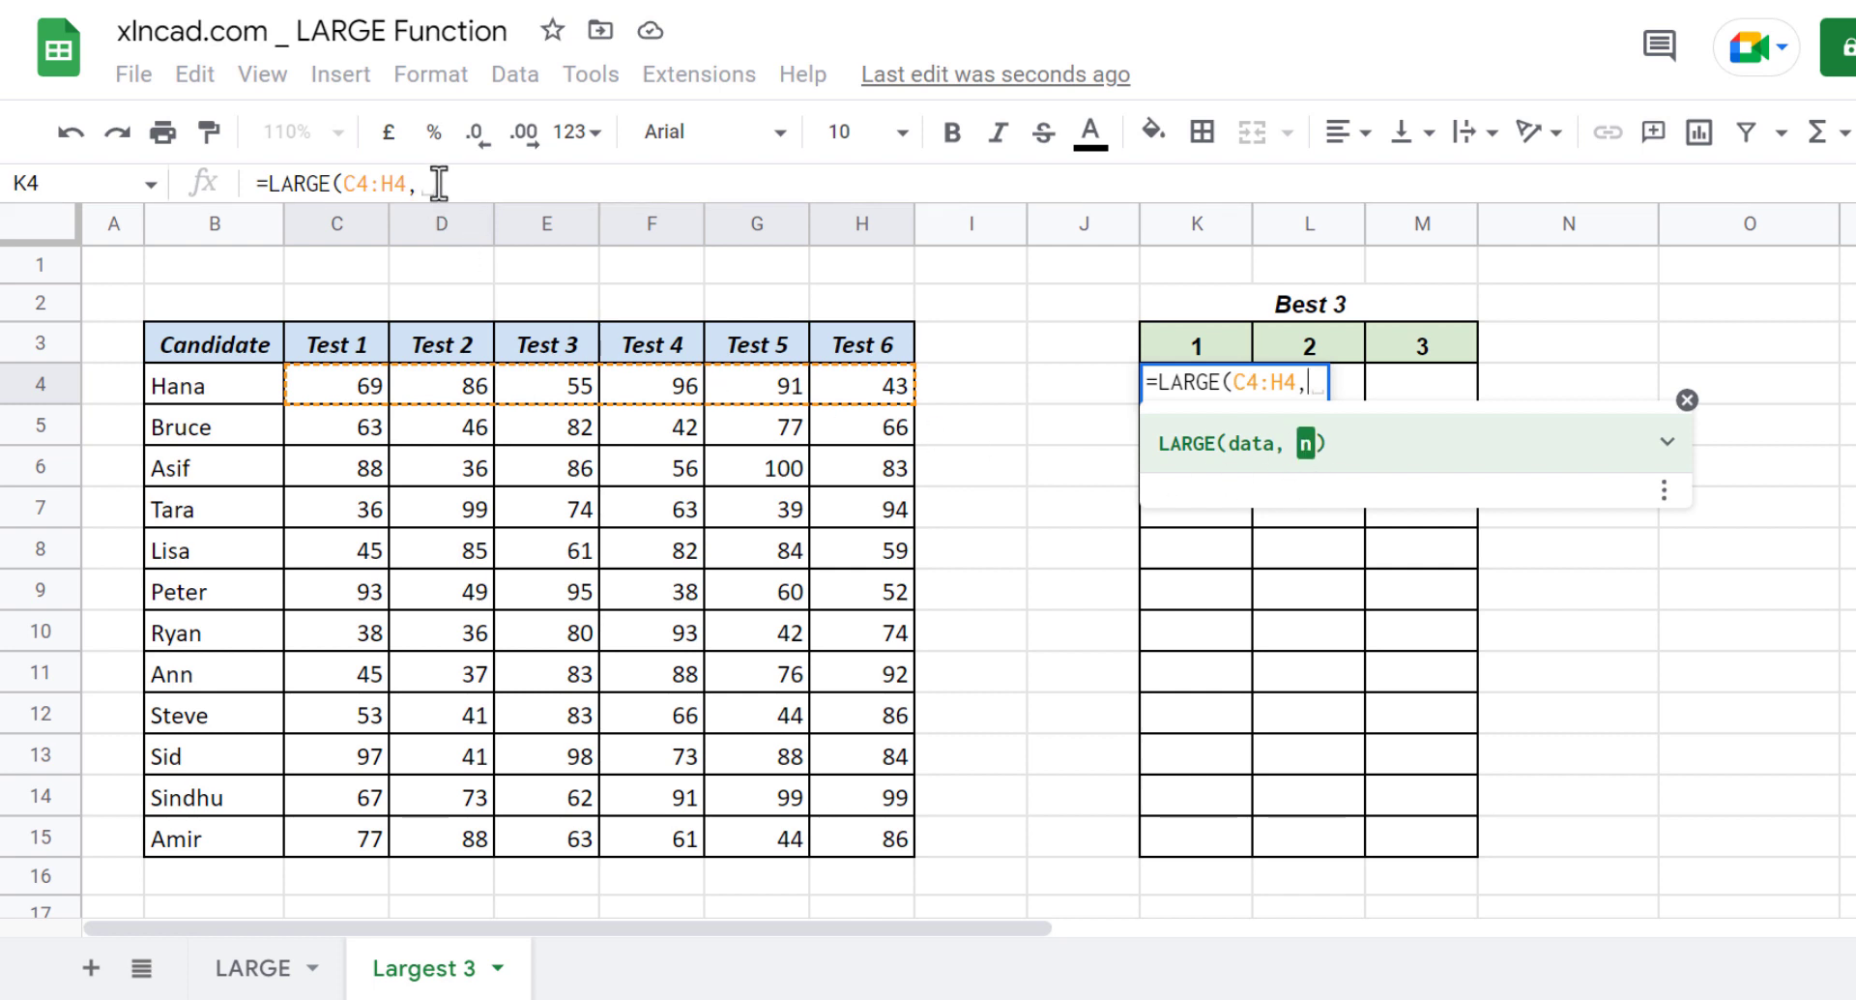
click(1220, 348)
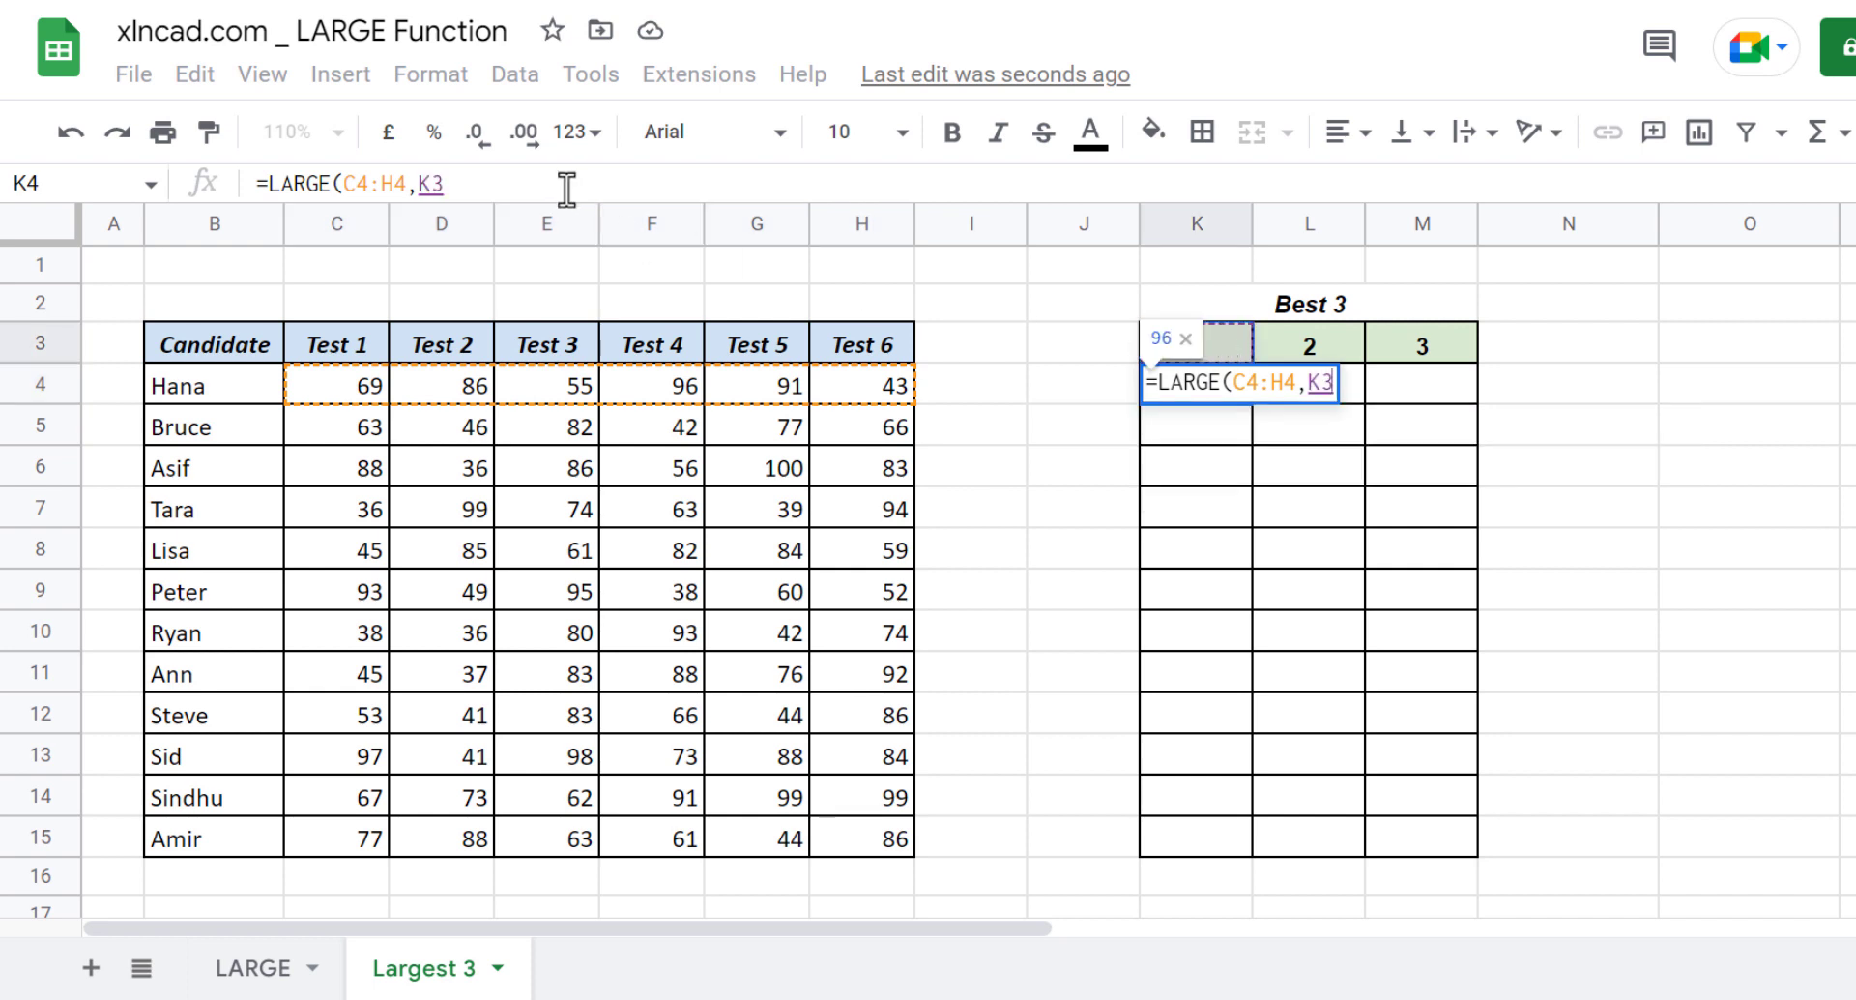
text())
key(Return)
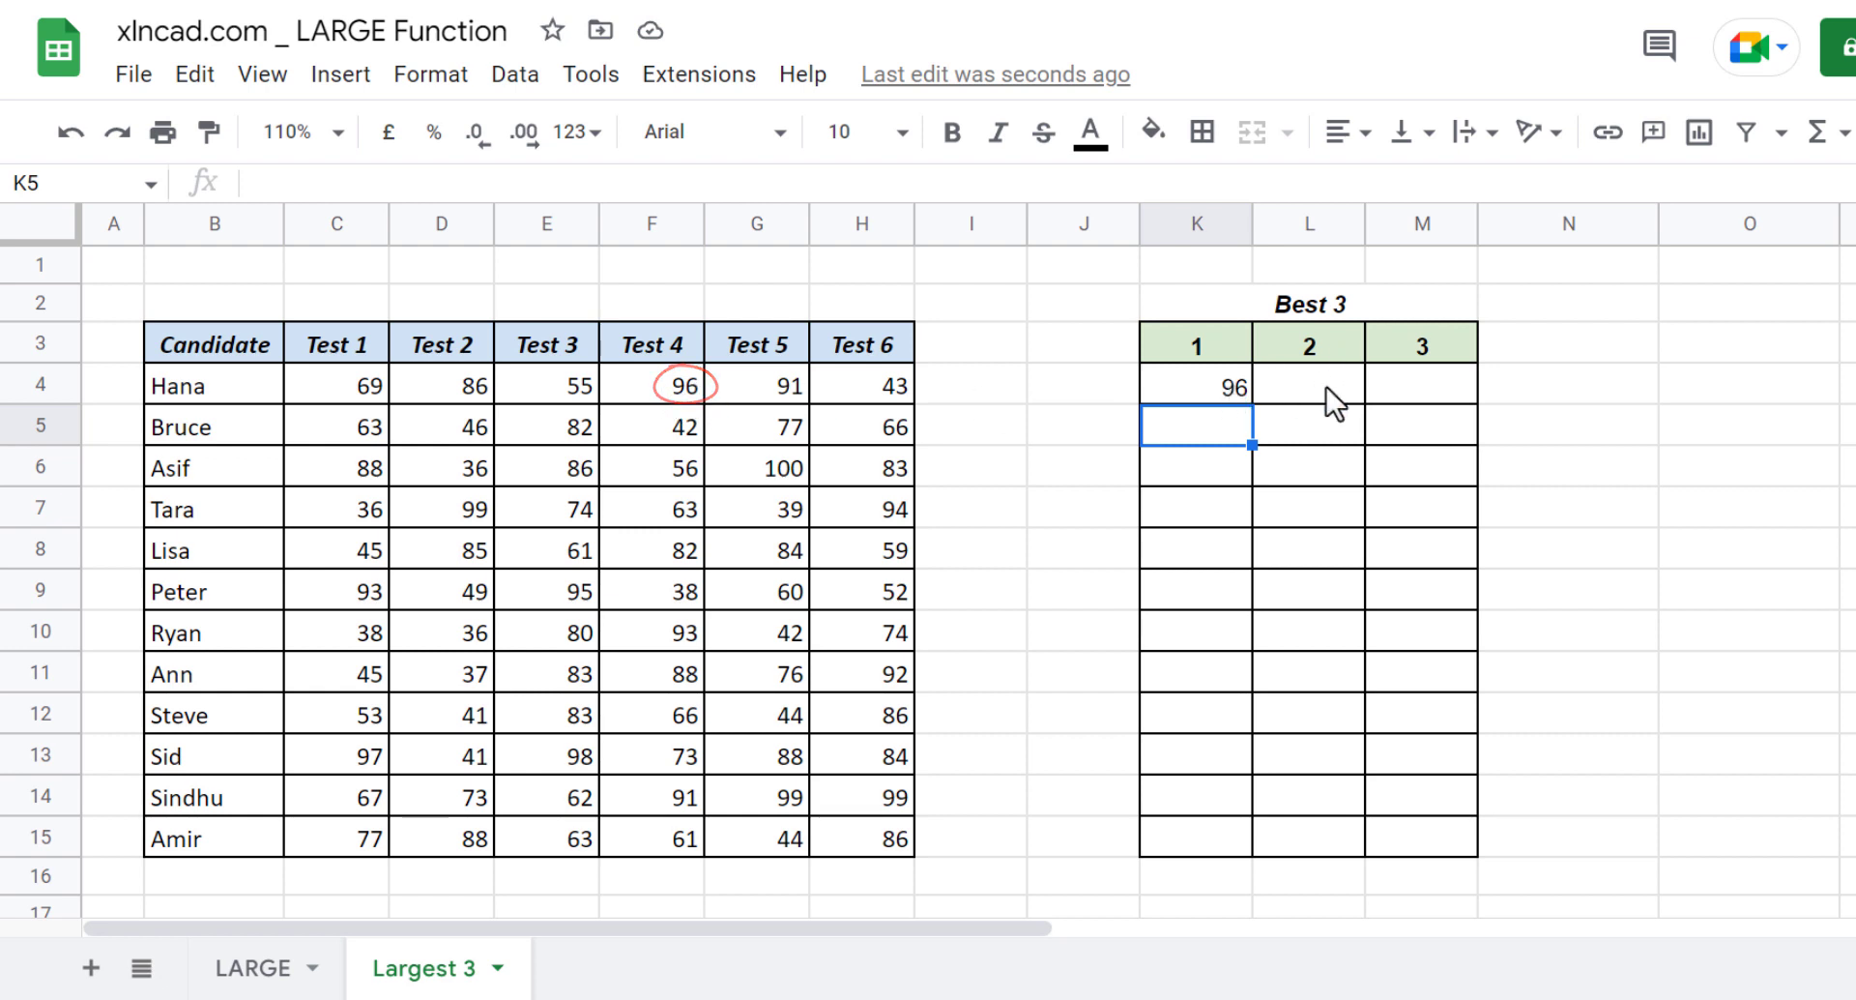
- Change K4's formula to the mixed-reference =LARGE($C4:$H4,K$3)
click(1211, 383)
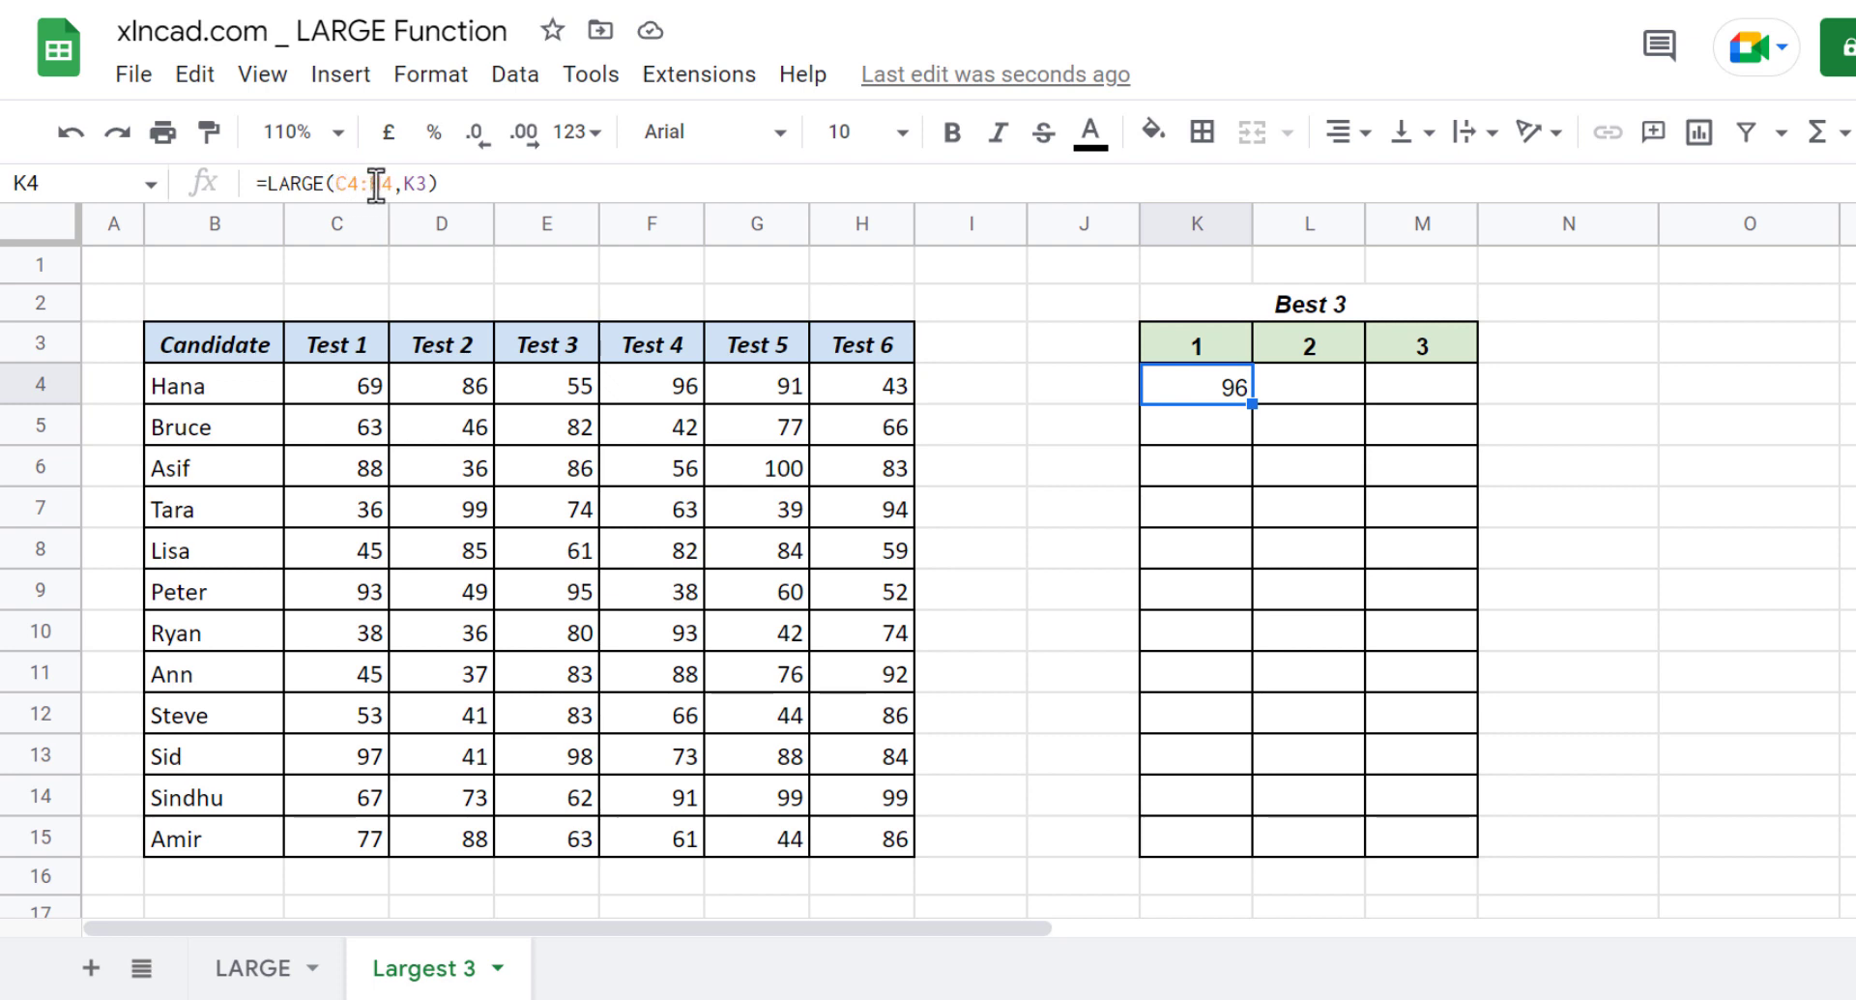
click(335, 184)
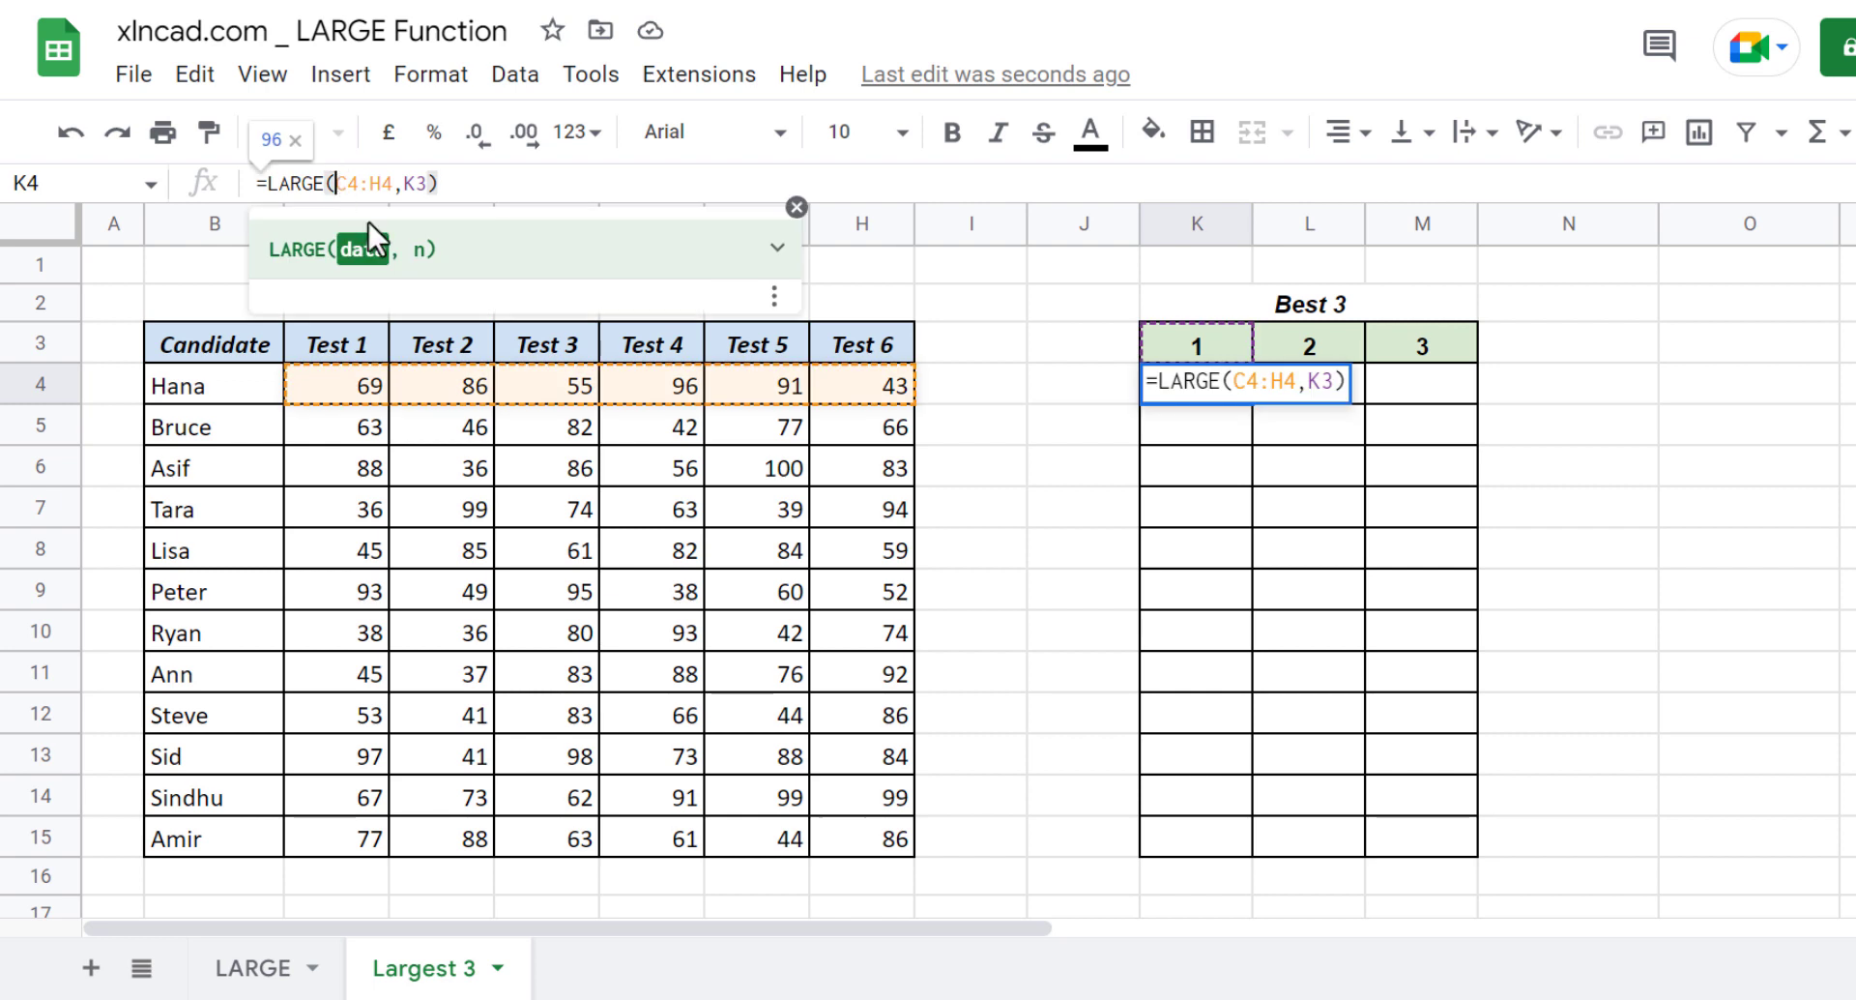
text($)
click(382, 184)
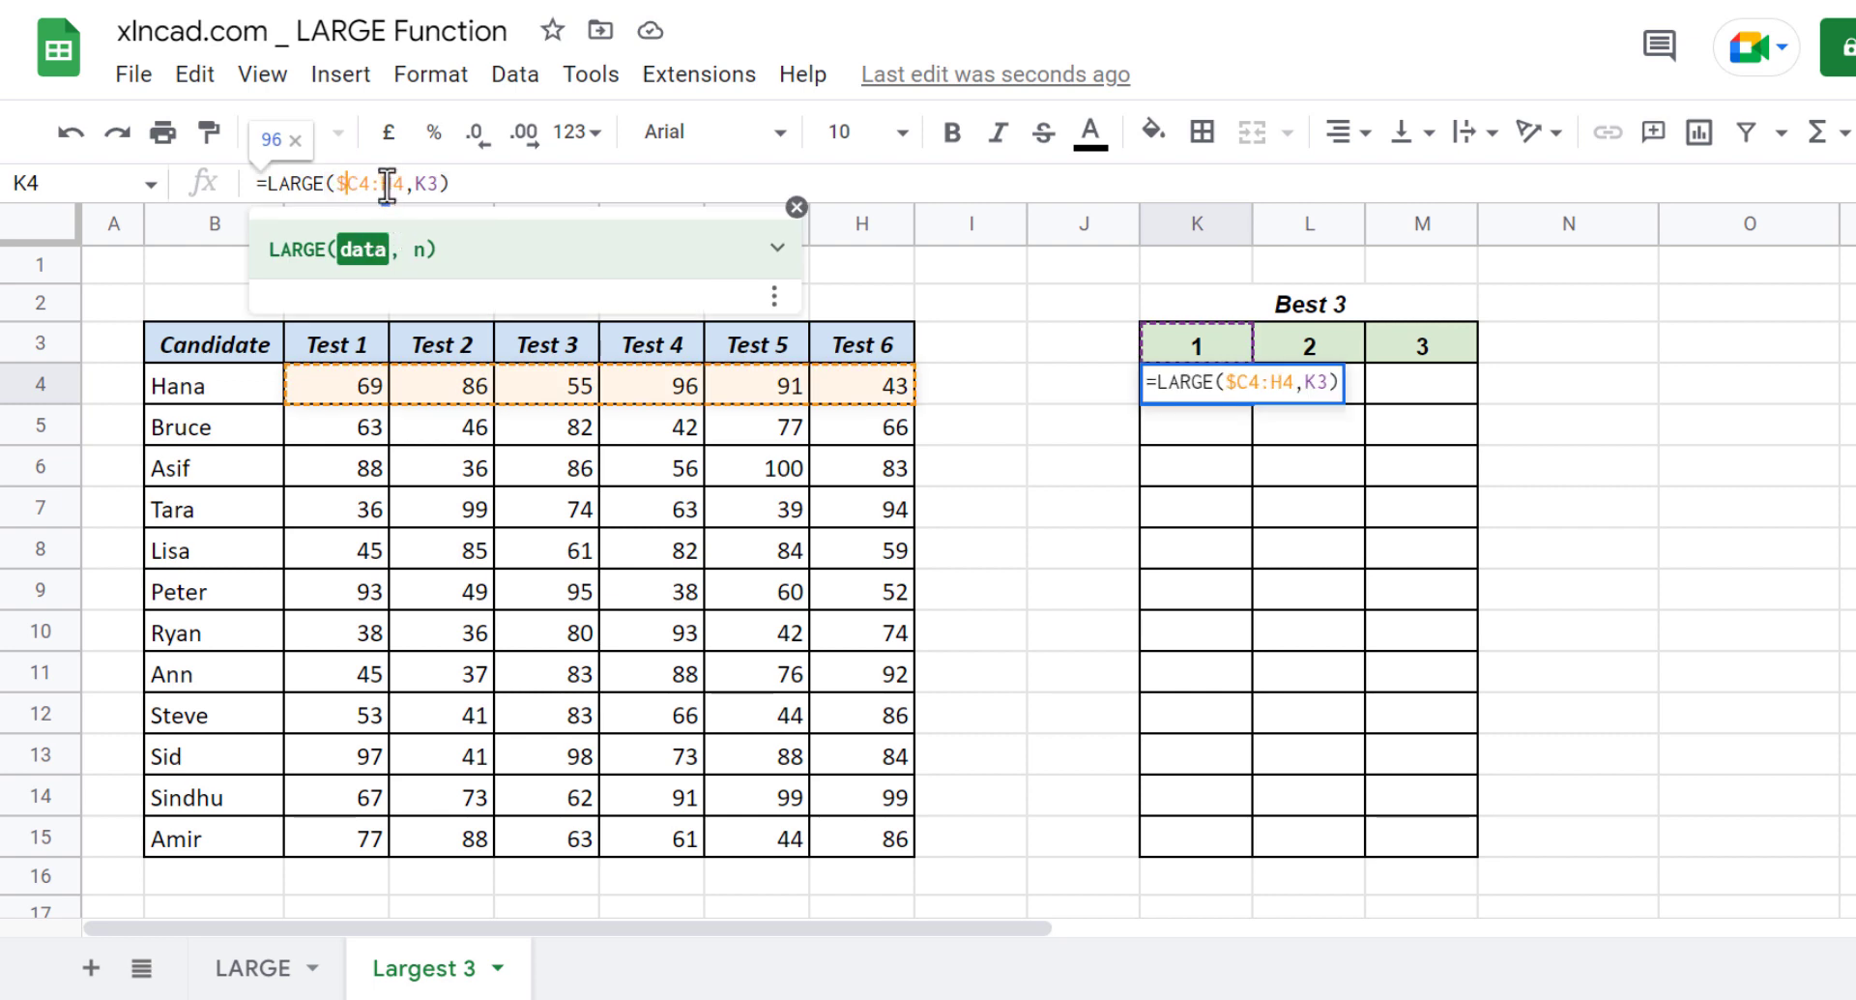
text($)
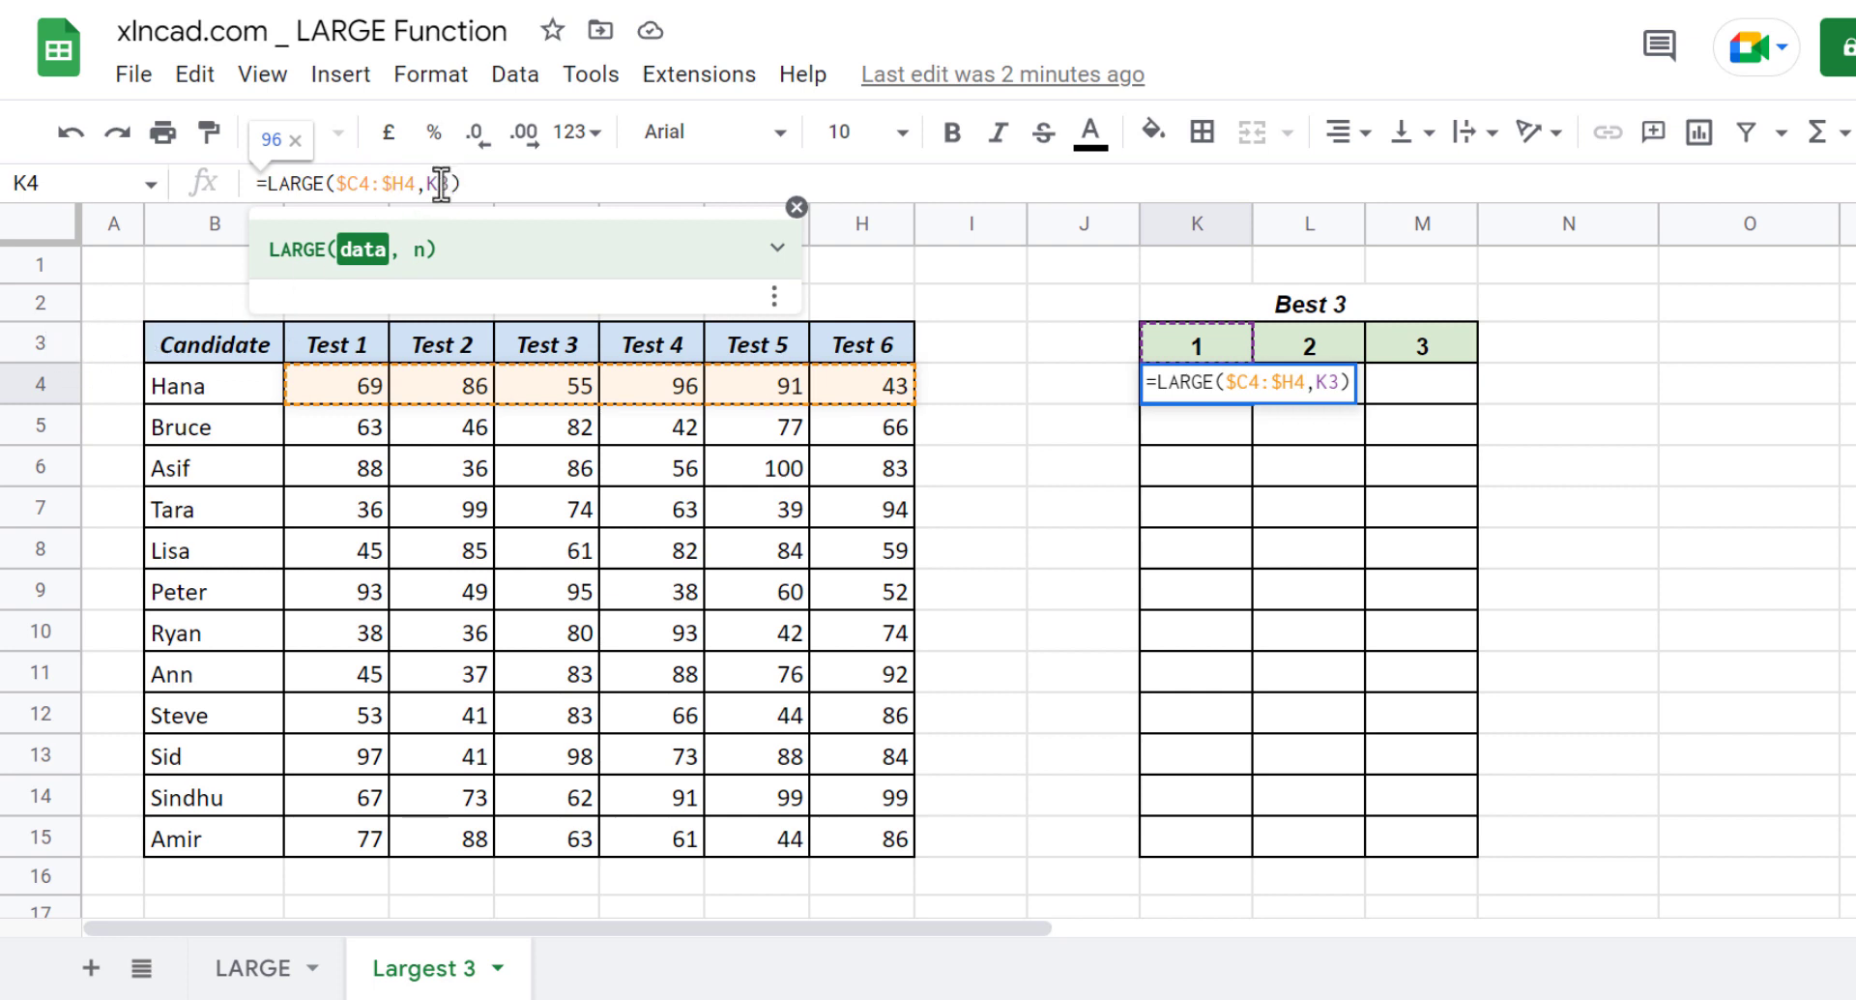
click(440, 184)
text($)
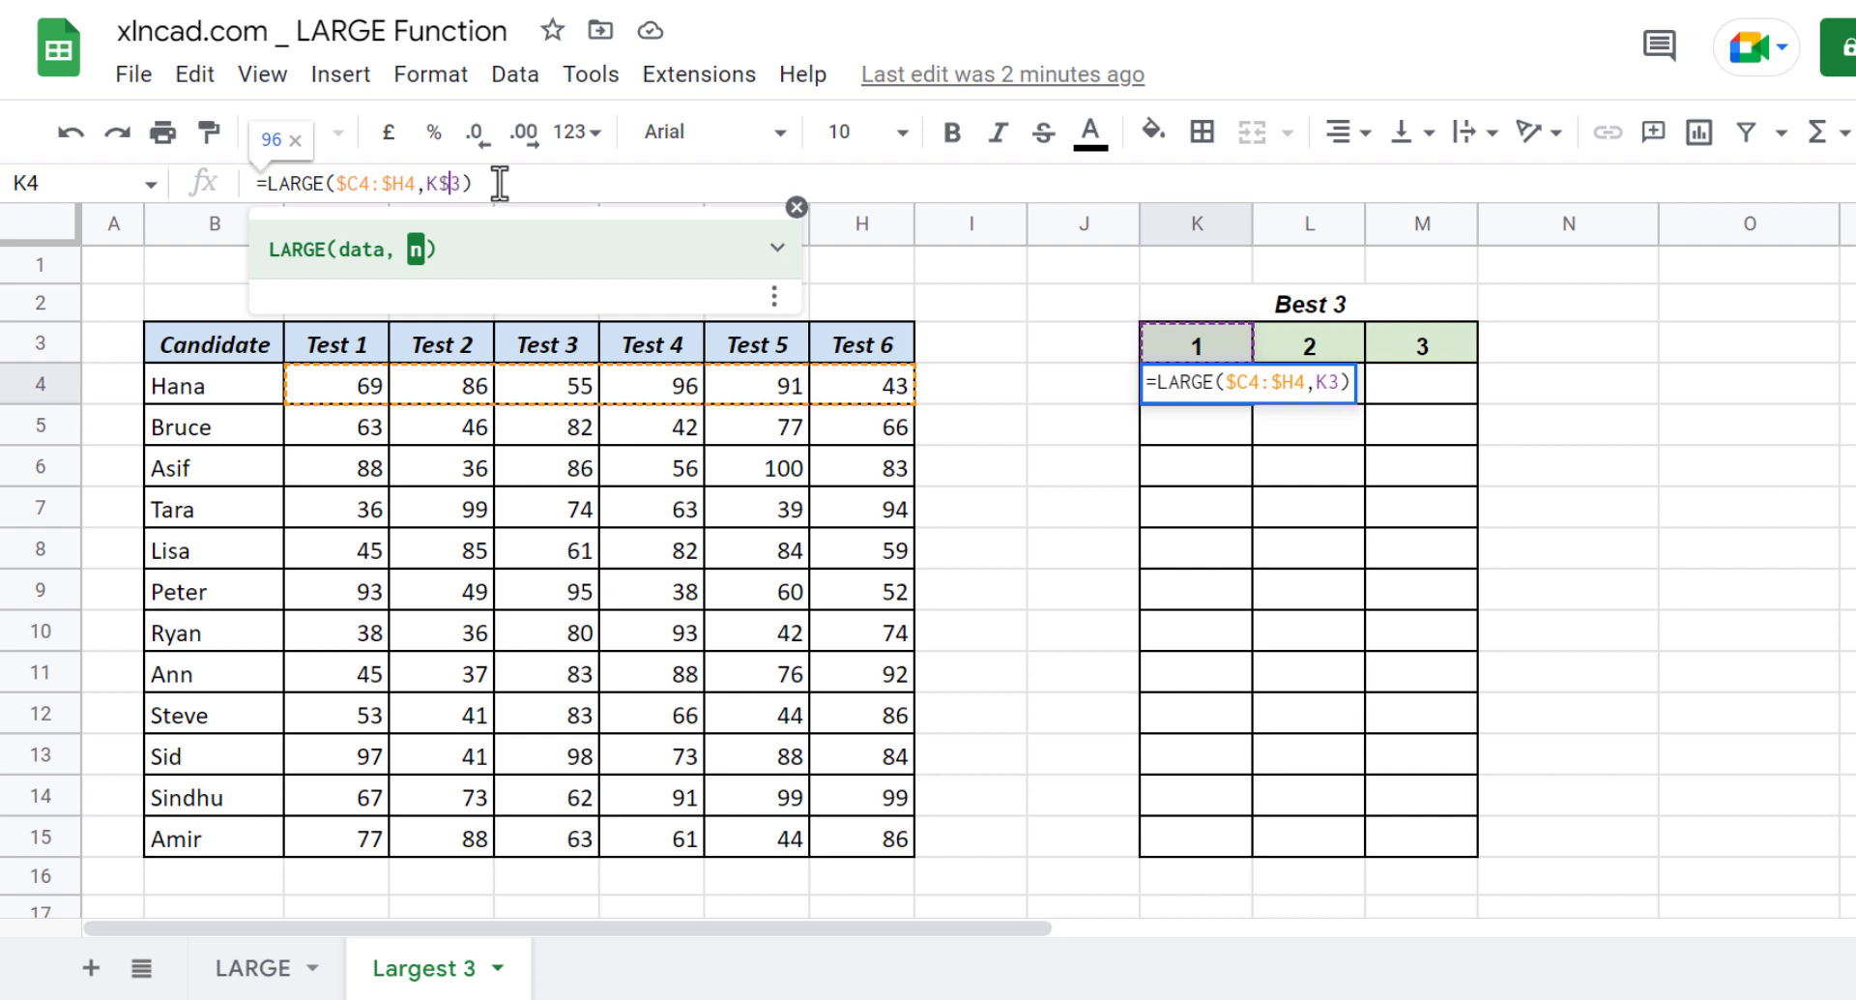
key(Return)
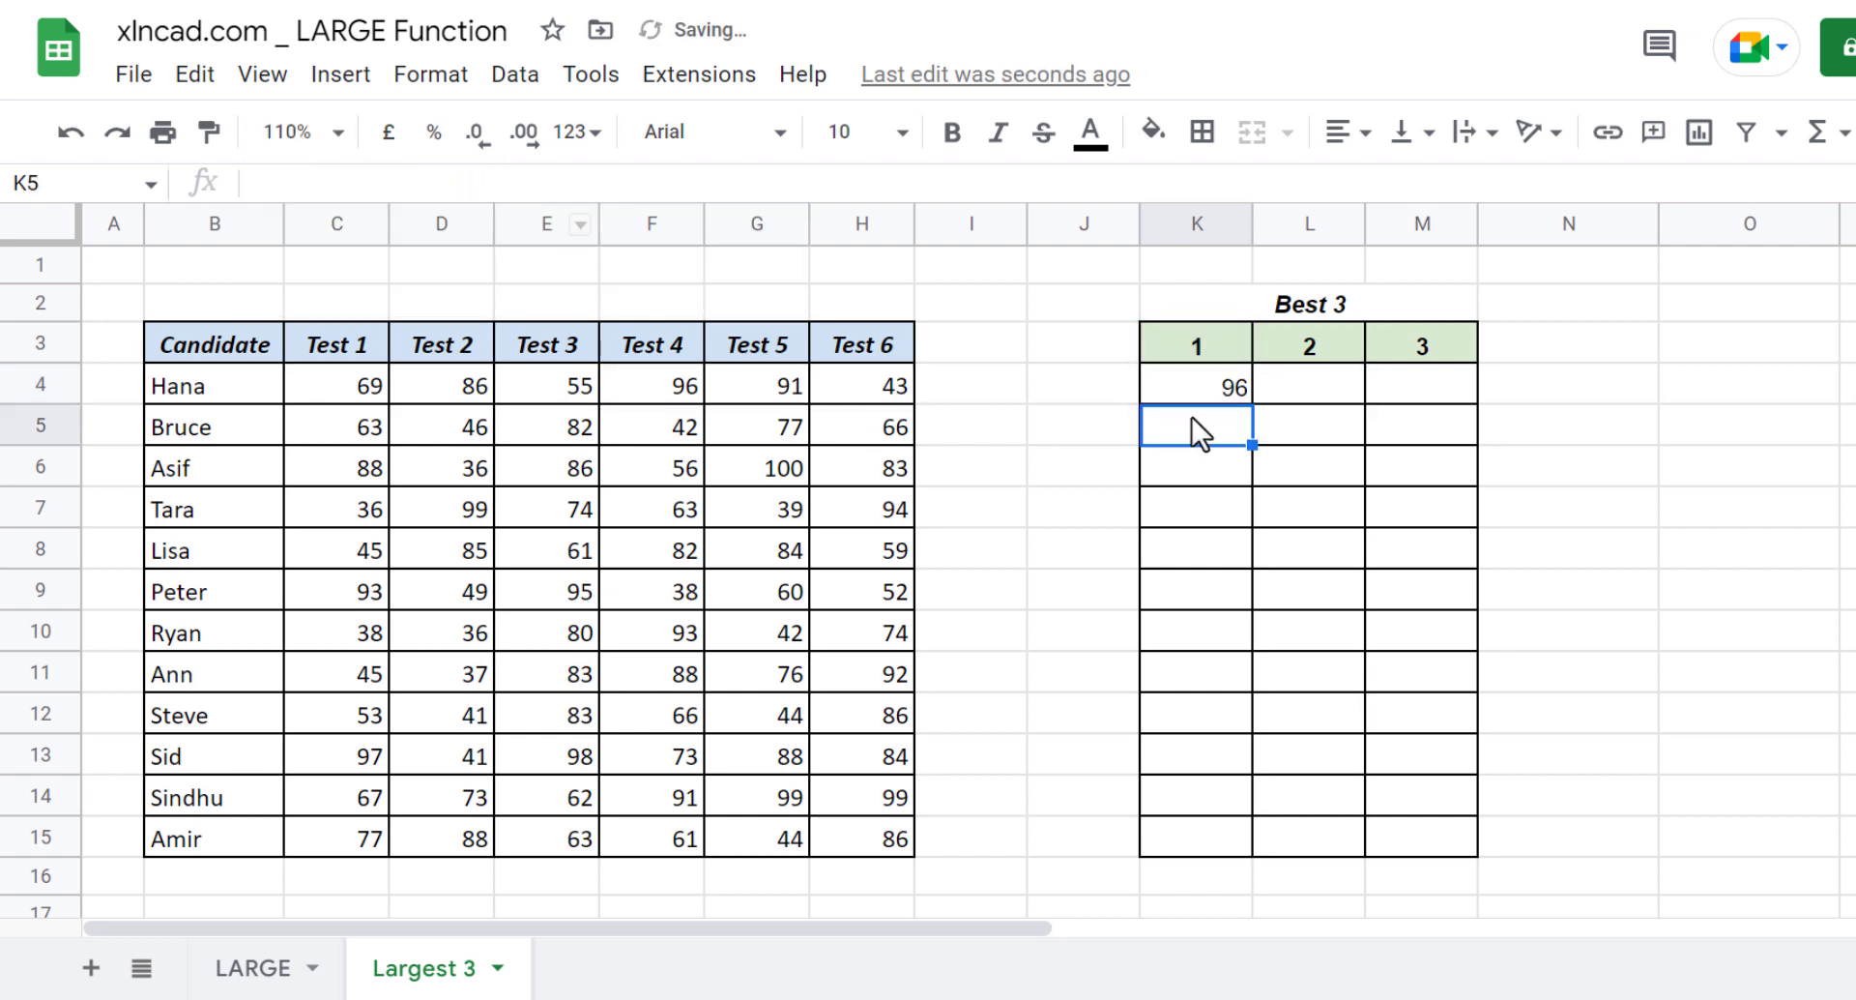
- Fill K4's formula across to M4 and down to row 15, giving Hana 96, 91, 86
click(1205, 389)
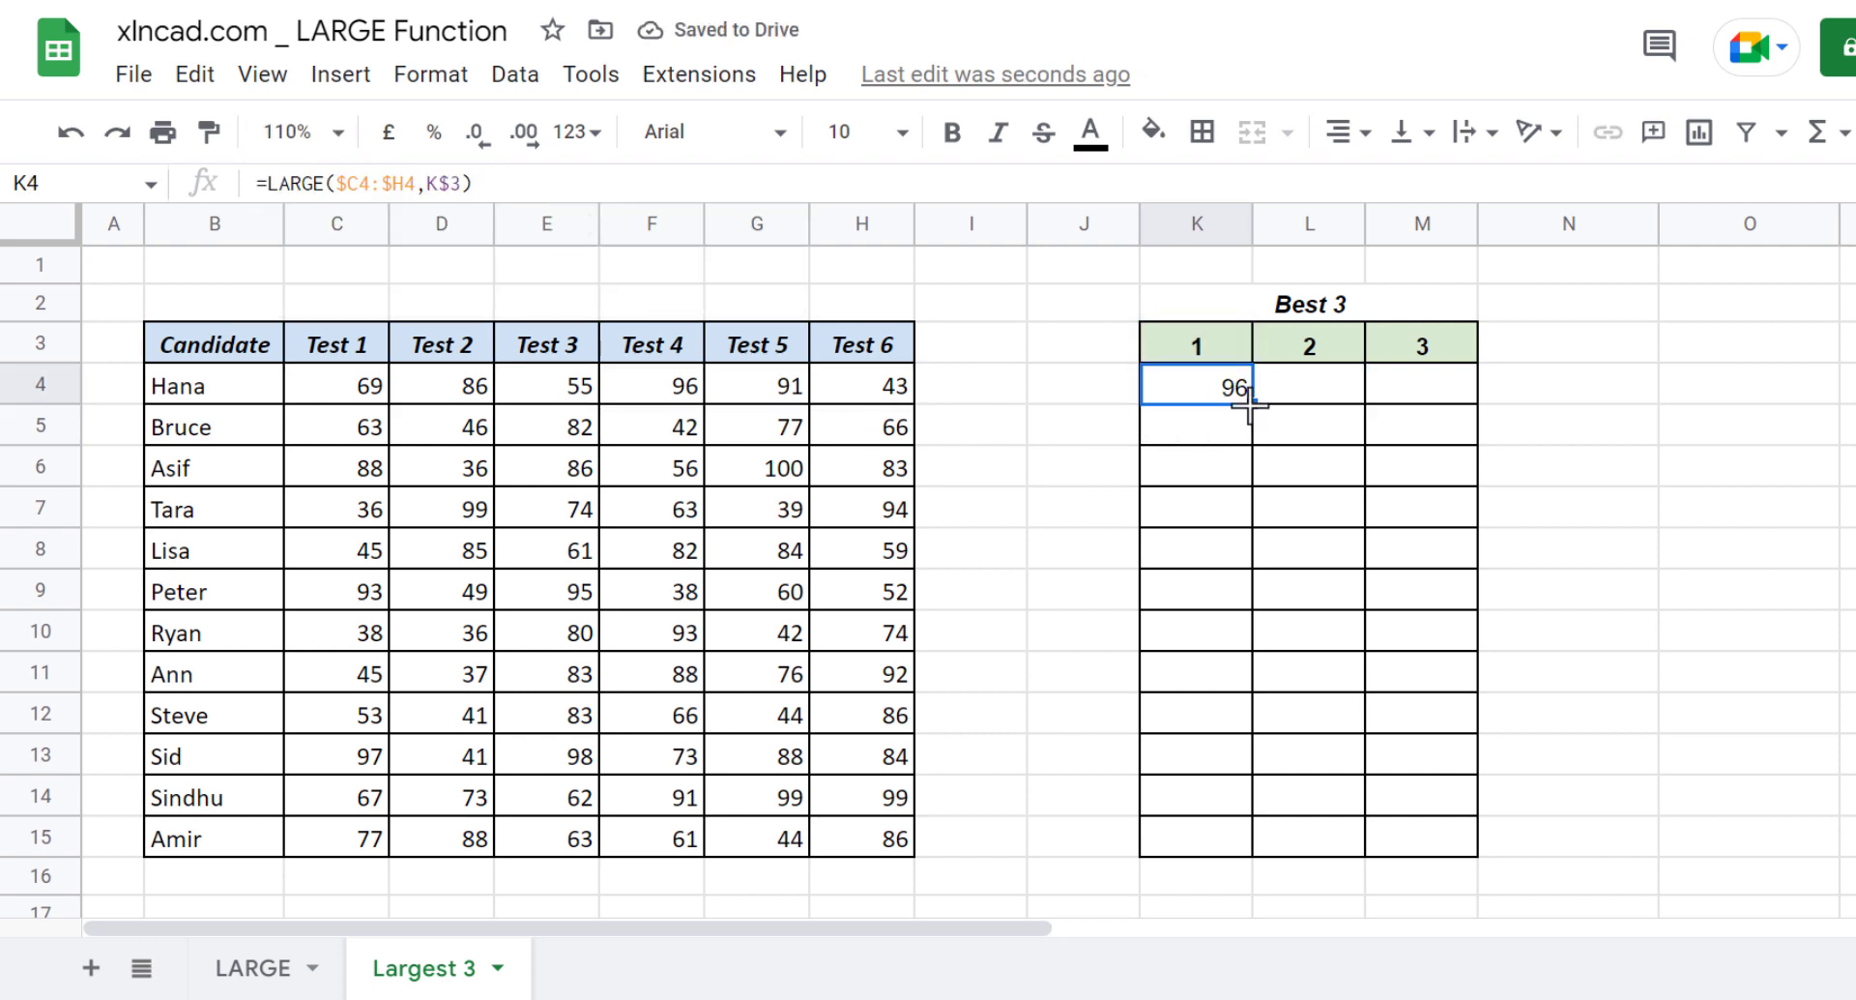
drag(1421, 397, 1421, 396)
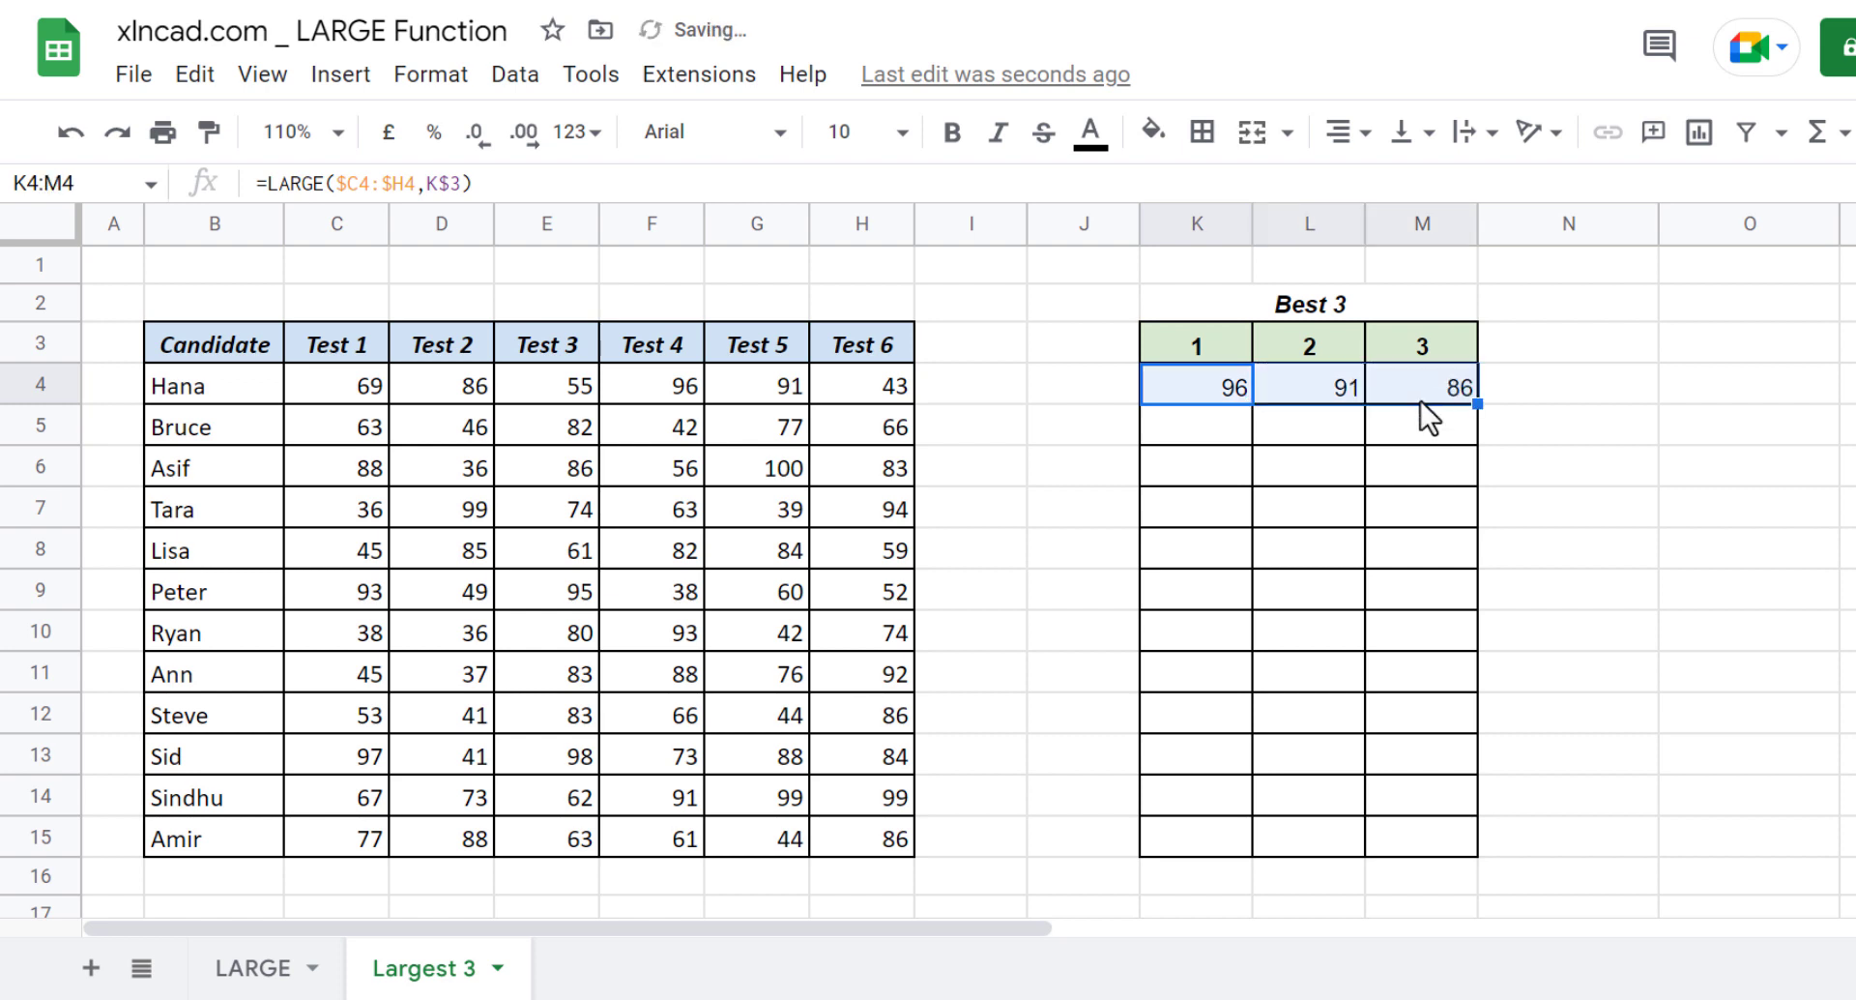
click(1328, 393)
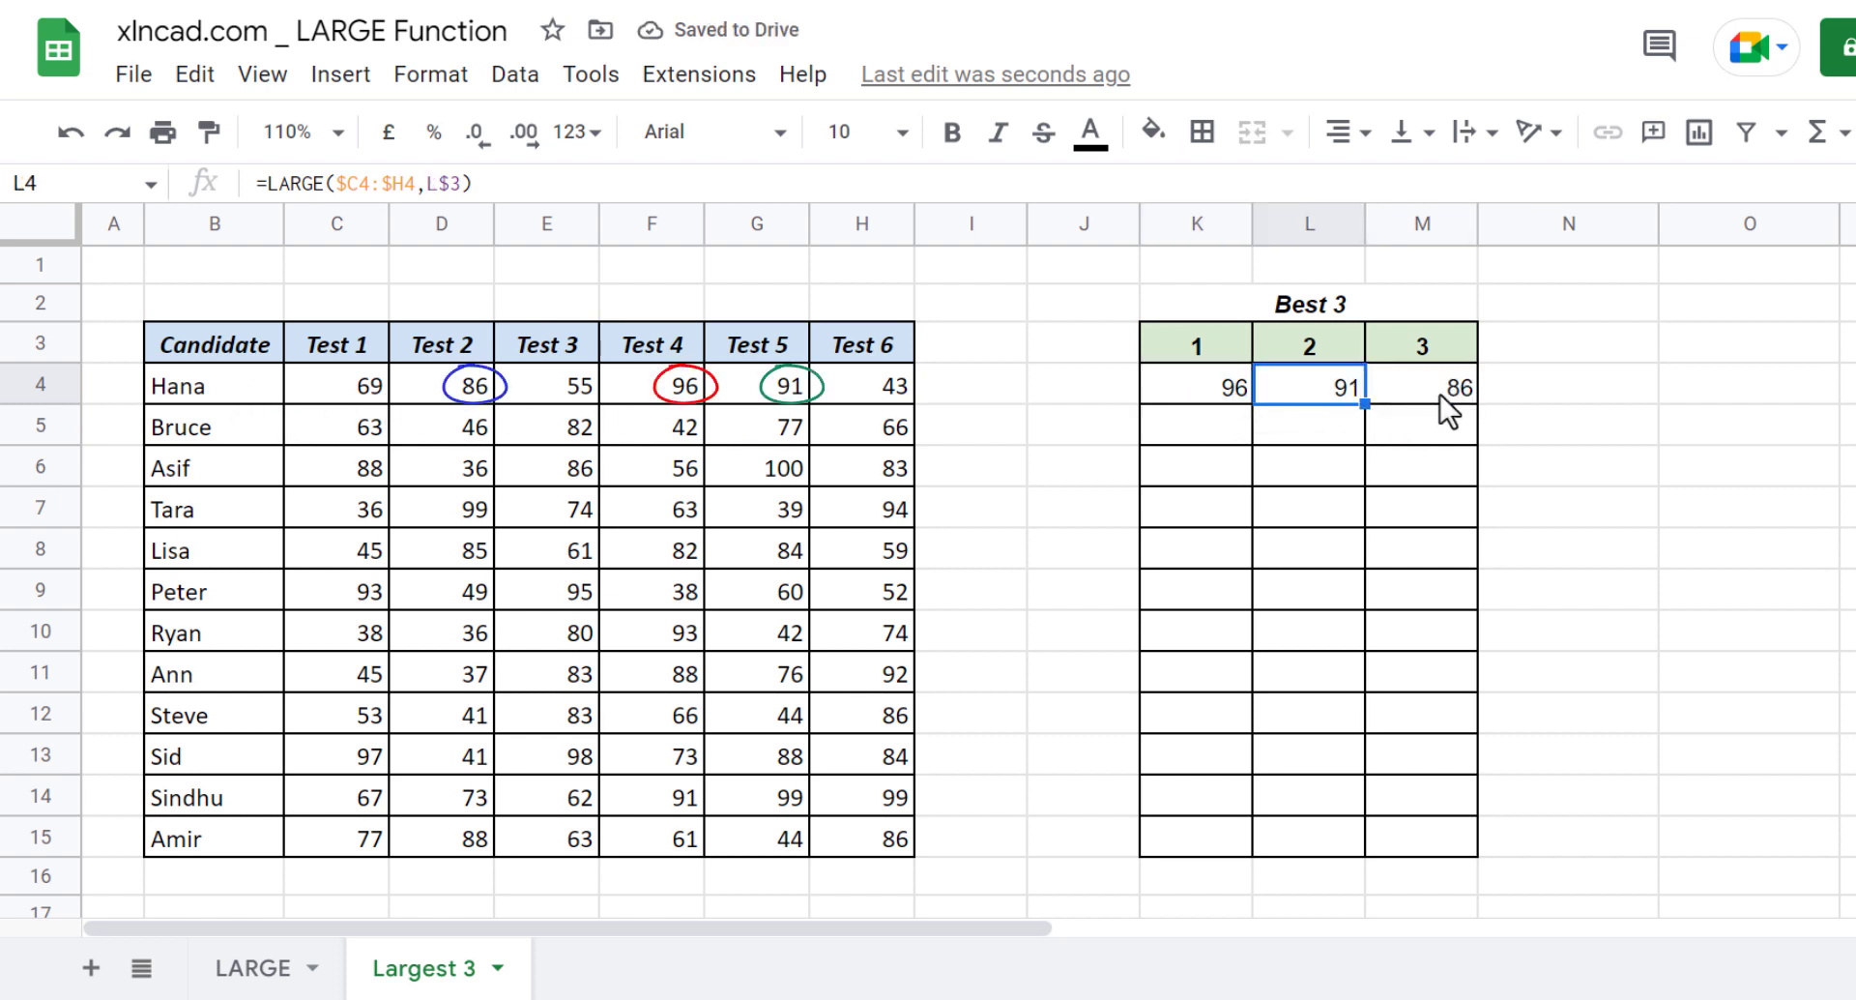
mouse_move(1184, 388)
mouse_down()
mouse_move(1408, 391)
mouse_move(1479, 856)
mouse_up()
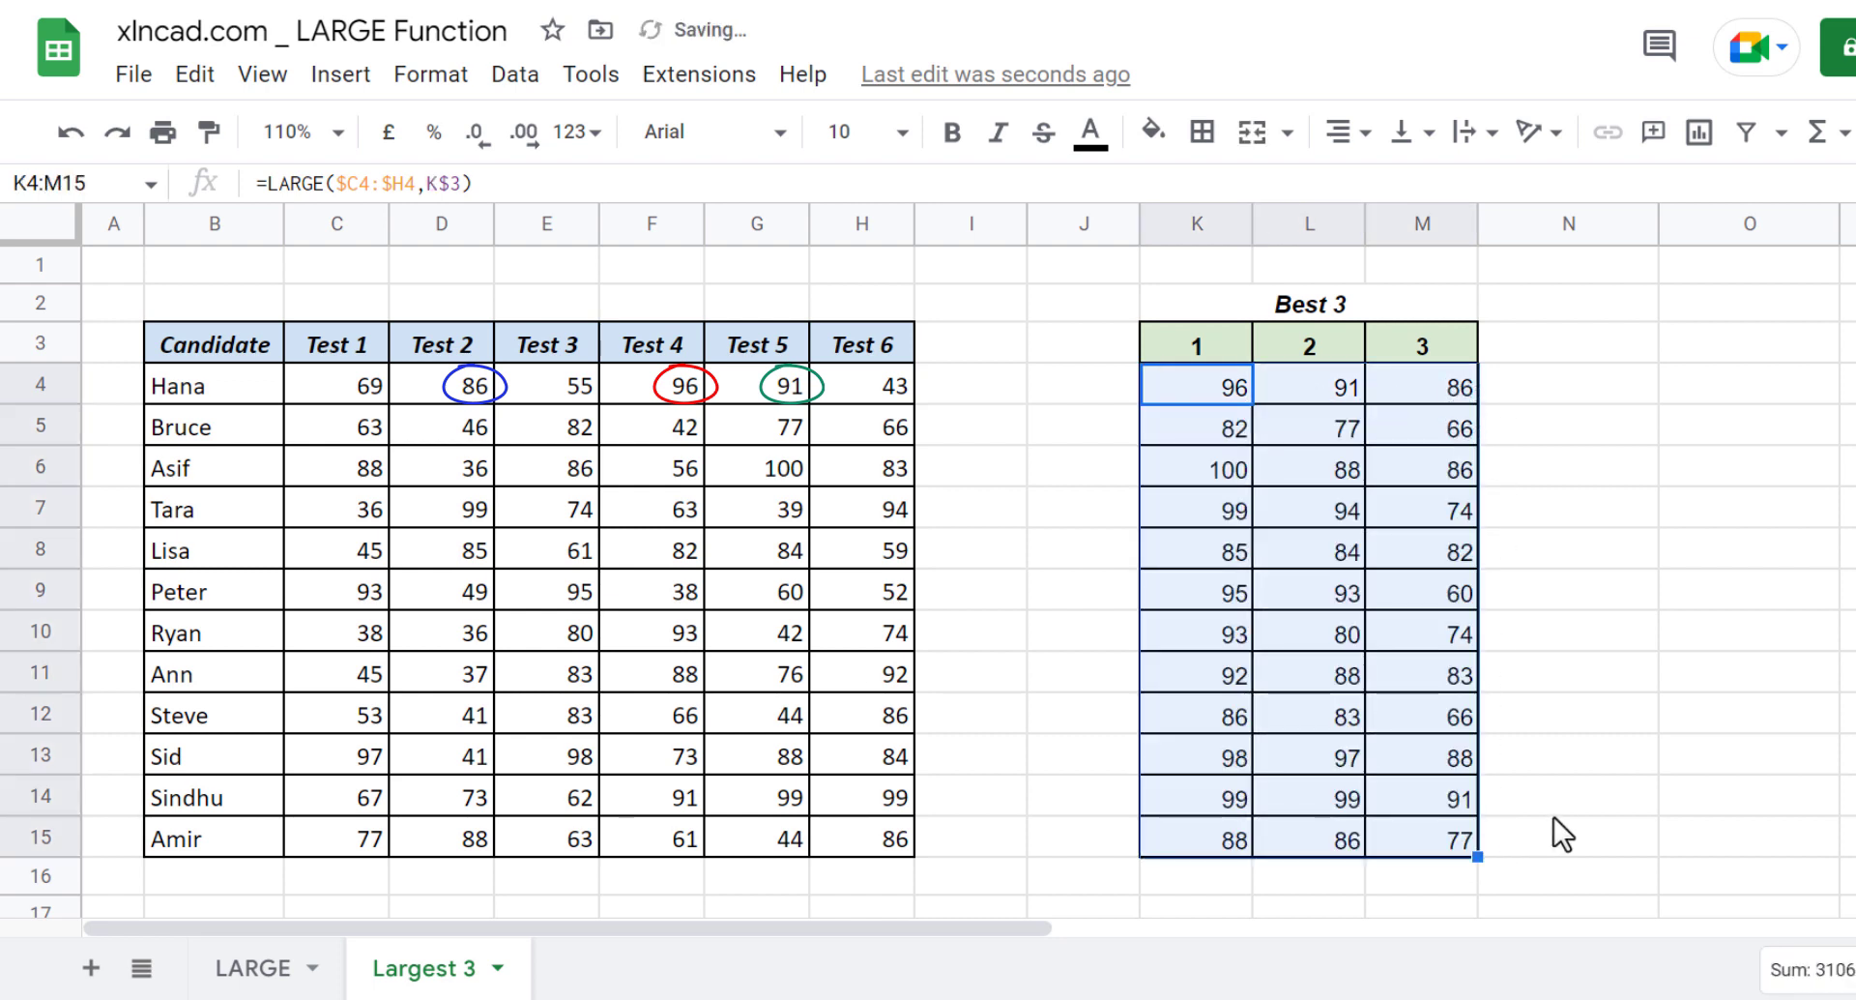
click(1214, 631)
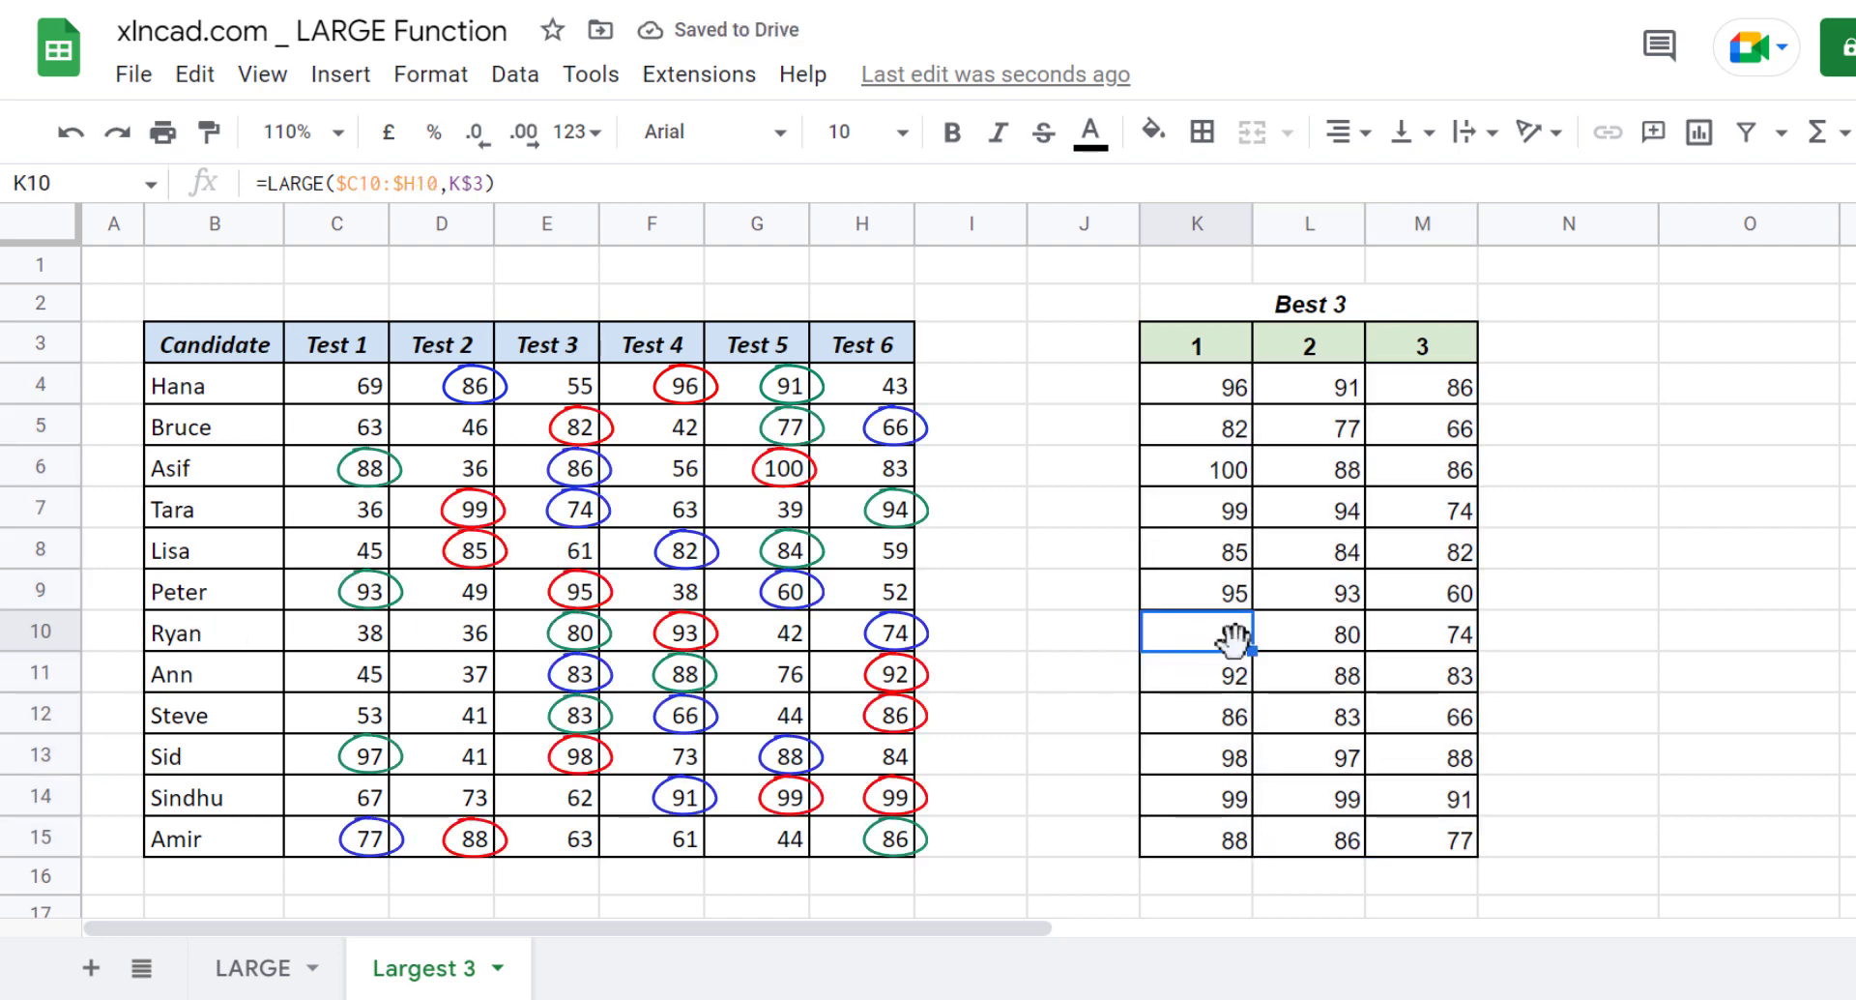